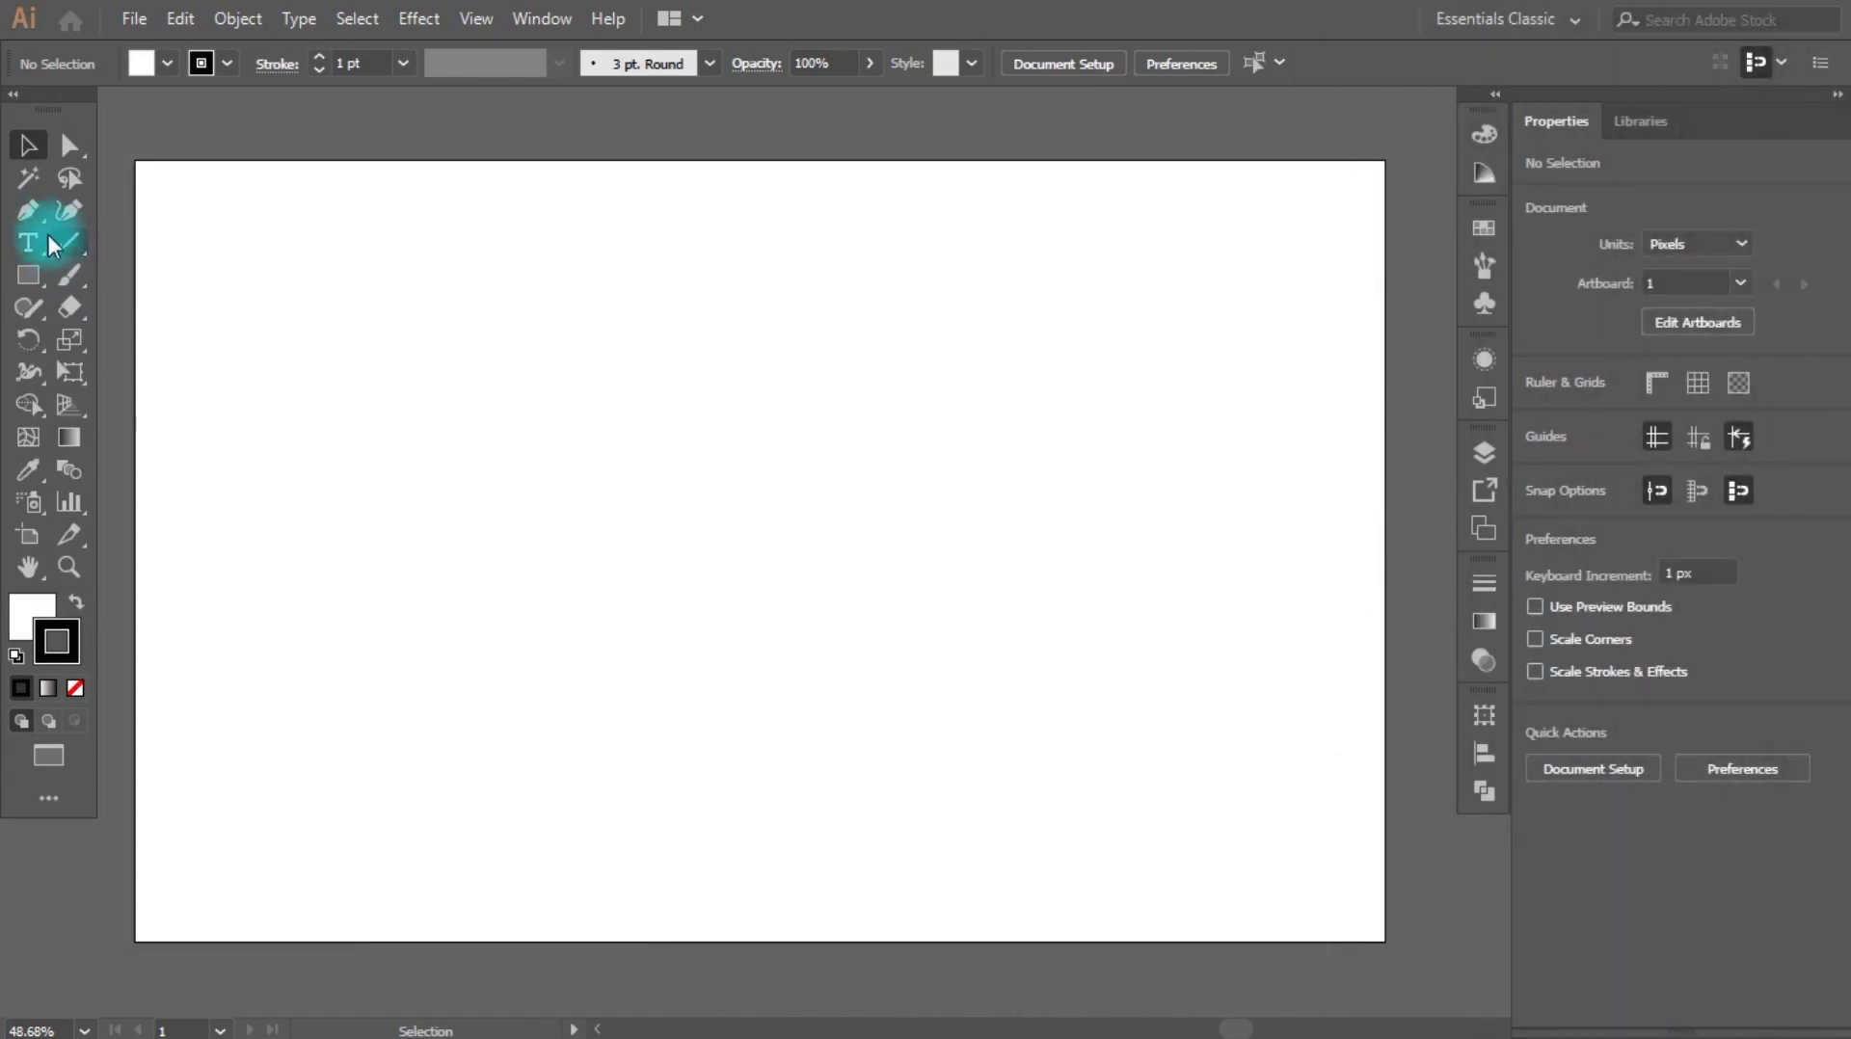
Step: Draw a vertical straight line about 785 px tall with the Pen tool near the middle of the artboard and select it
{"action": "left_click", "coordinate": [896, 305]}
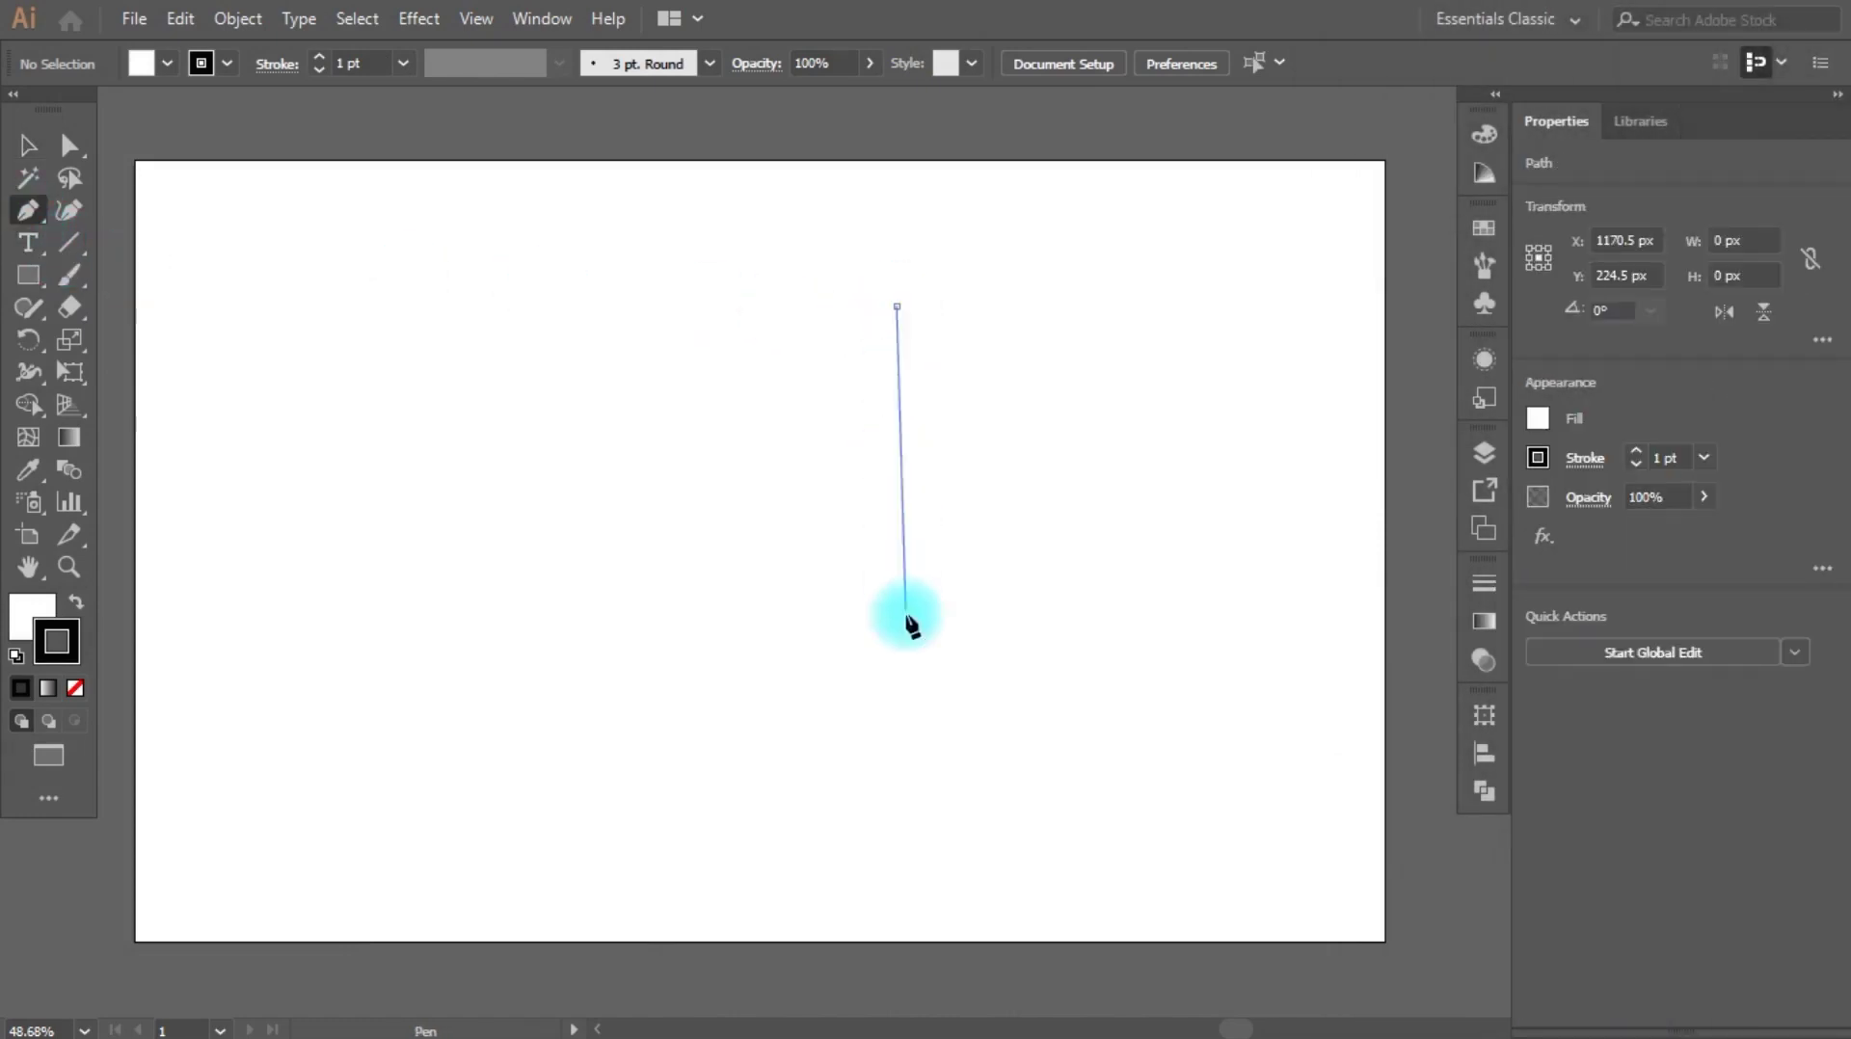
{"action": "left_click", "coordinate": [892, 819], "text": "shift"}
{"action": "left_click", "coordinate": [28, 145]}
{"action": "left_click", "coordinate": [892, 509]}
{"action": "left_click", "coordinate": [1044, 737]}
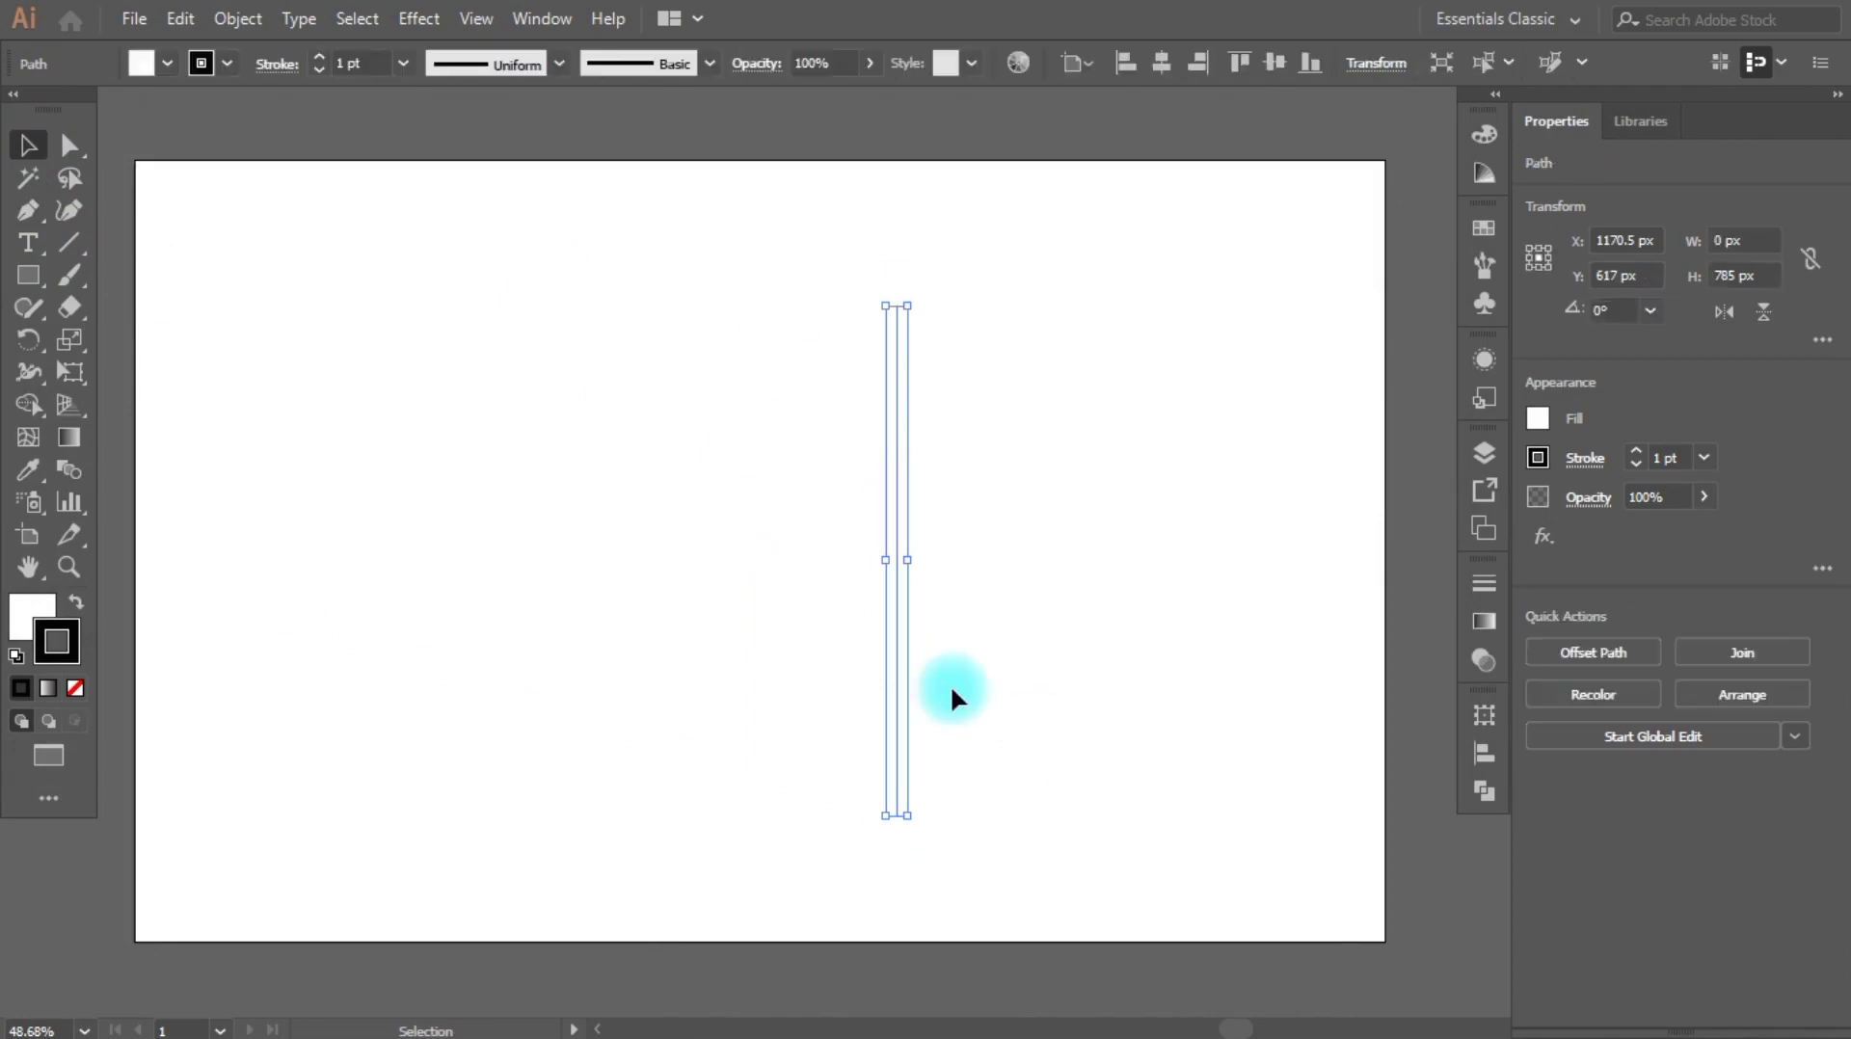
Step: Reflect the vertical line about an axis angle of 75°
{"action": "right_click", "coordinate": [901, 626]}
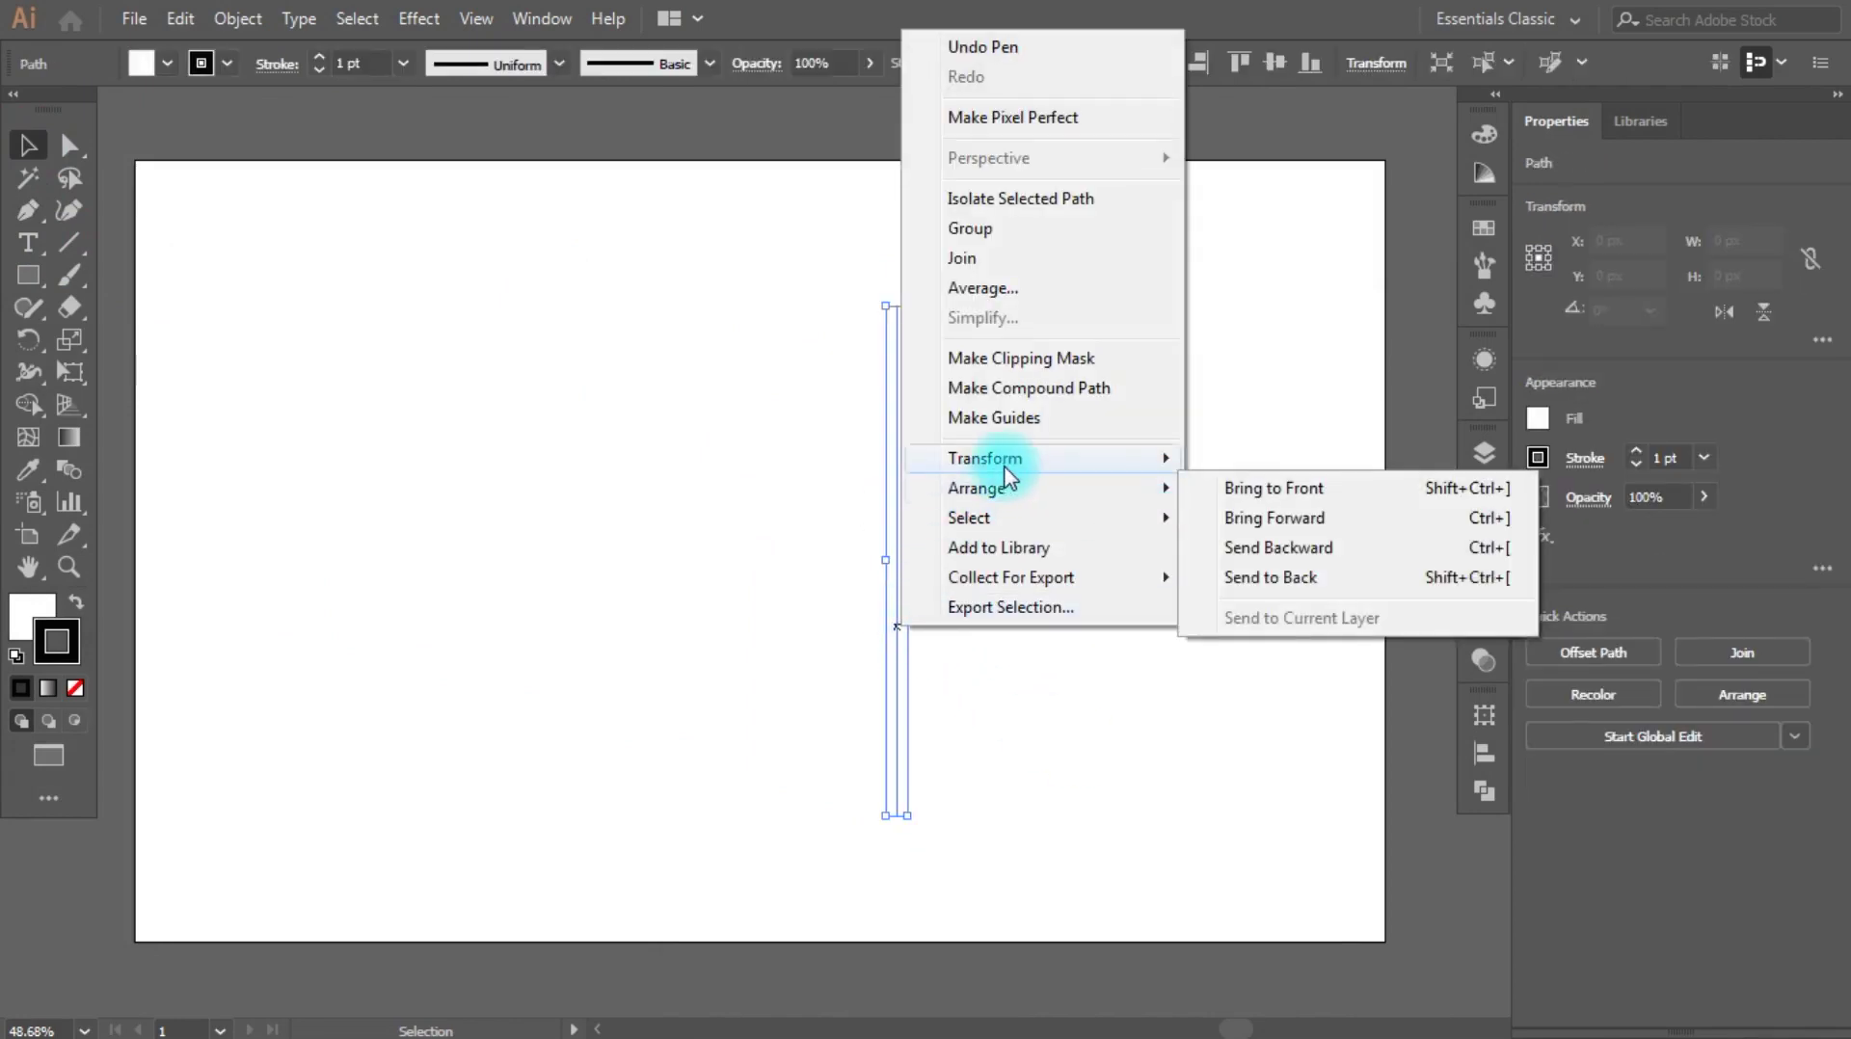
{"action": "mouse_move", "coordinate": [1135, 466]}
{"action": "left_click", "coordinate": [1253, 559]}
{"action": "left_click", "coordinate": [1203, 594]}
{"action": "key", "text": "BackSpace"}
{"action": "type", "text": "75"}
{"action": "left_click", "coordinate": [1385, 829]}
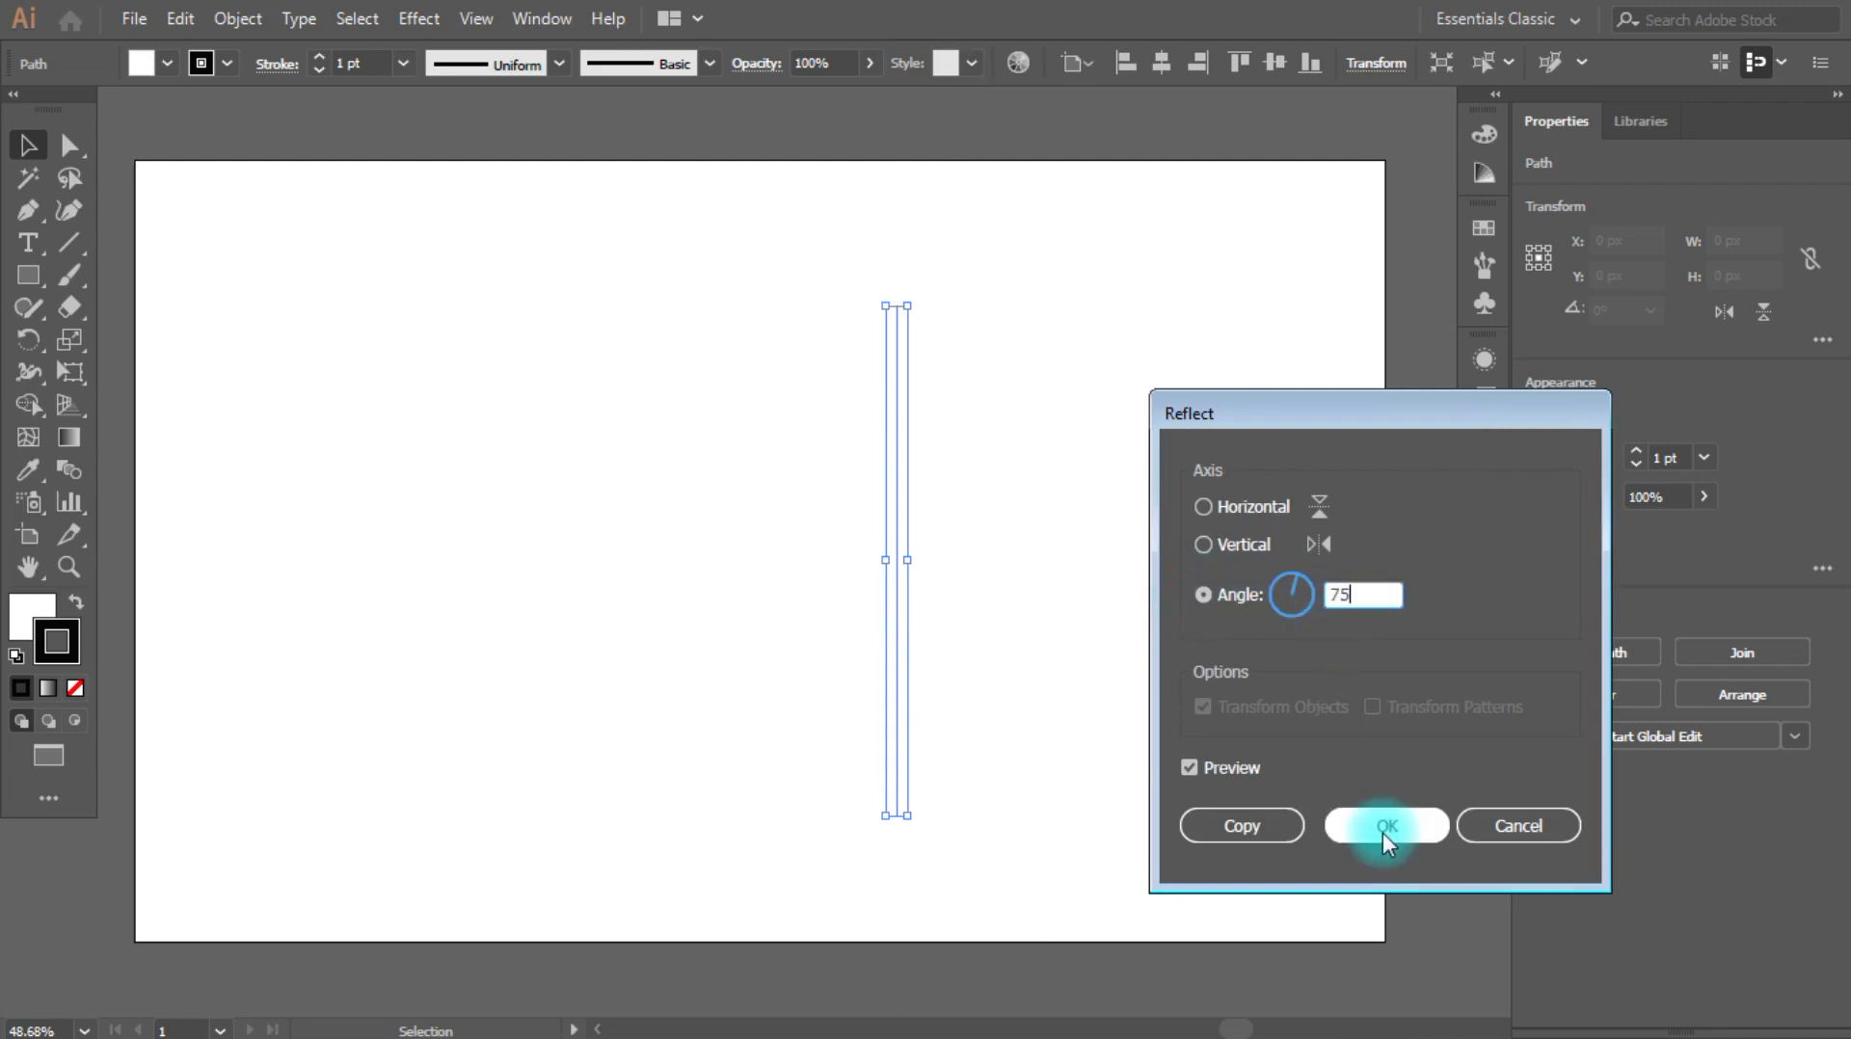
Step: Copy the slanted line to its left and repeat the transform to make seven evenly spaced parallel lines
{"action": "left_click", "coordinate": [861, 631]}
{"action": "left_click_drag", "start_coordinate": [860, 623], "coordinate": [806, 607]}
{"action": "key", "text": "ctrl+d"}
{"action": "key", "text": "ctrl+d"}
{"action": "key", "text": "ctrl+d"}
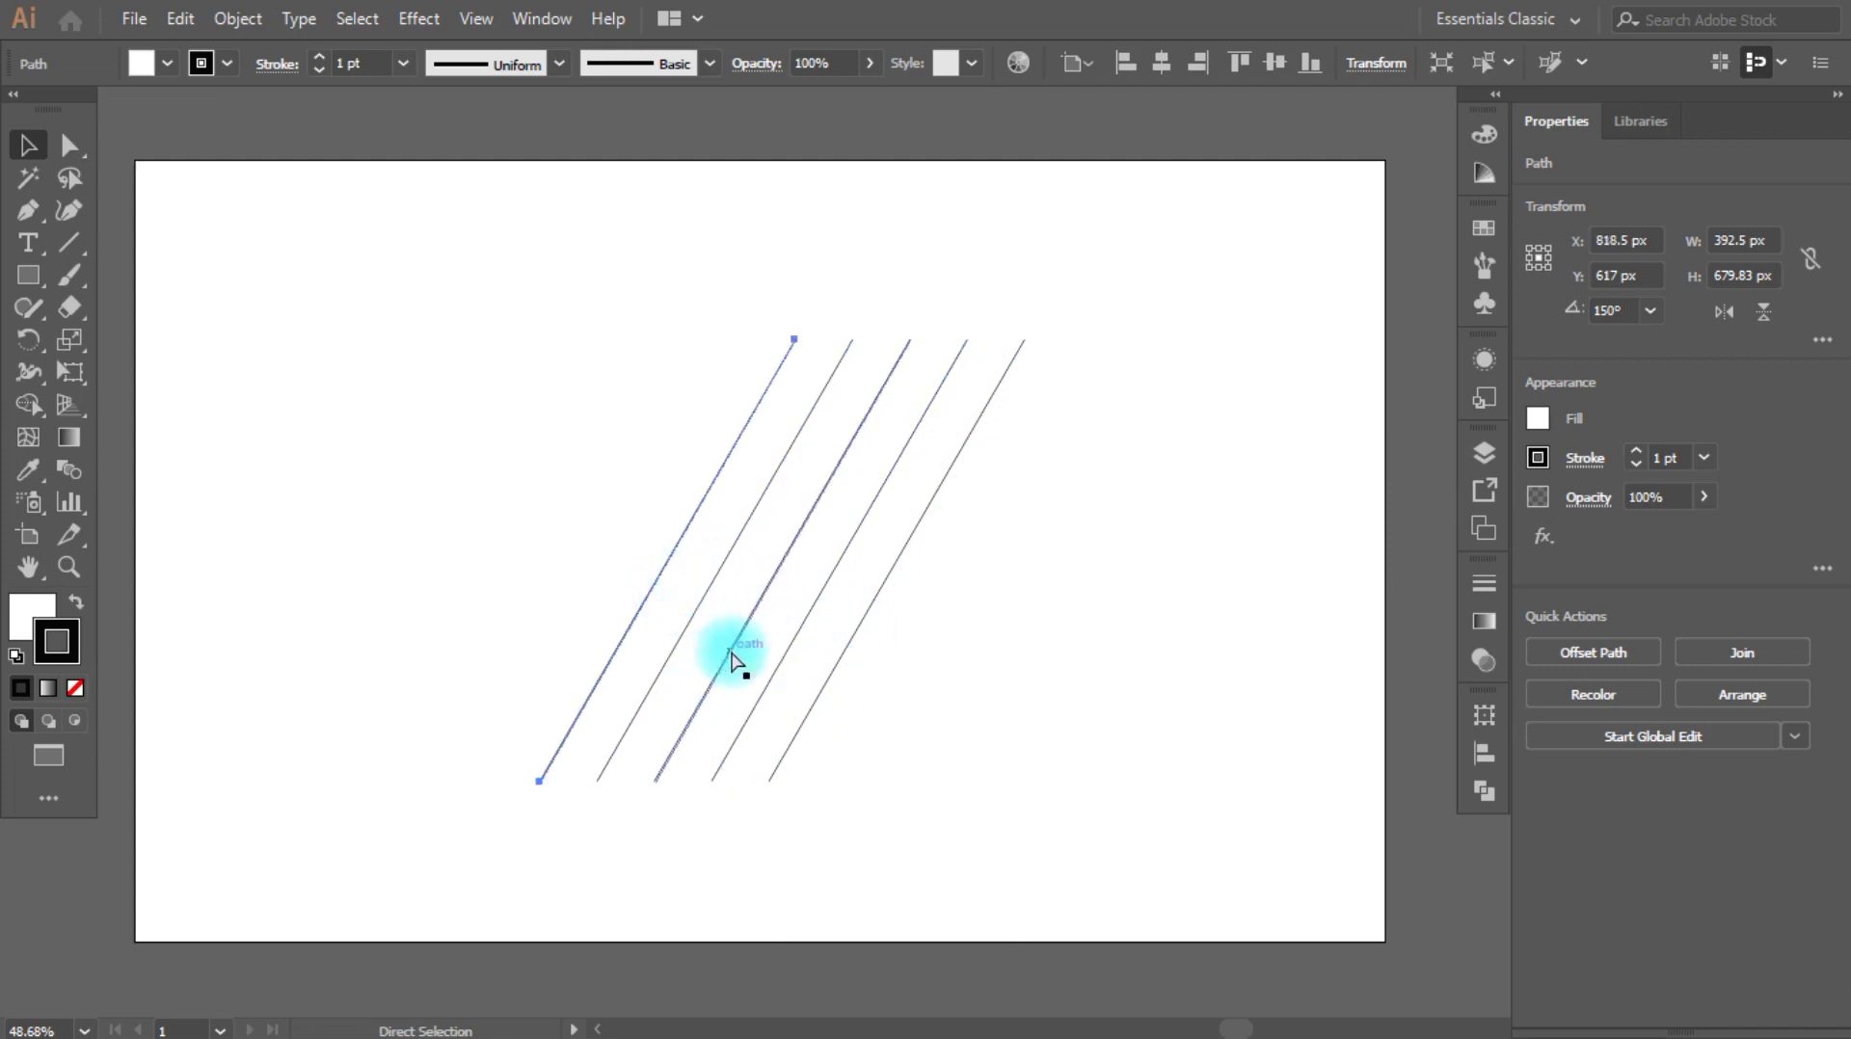
{"action": "key", "text": "ctrl+d"}
Step: Select the four leftmost slanted lines and reflect a copy of them about the vertical axis
{"action": "left_click_drag", "start_coordinate": [415, 452], "coordinate": [778, 459]}
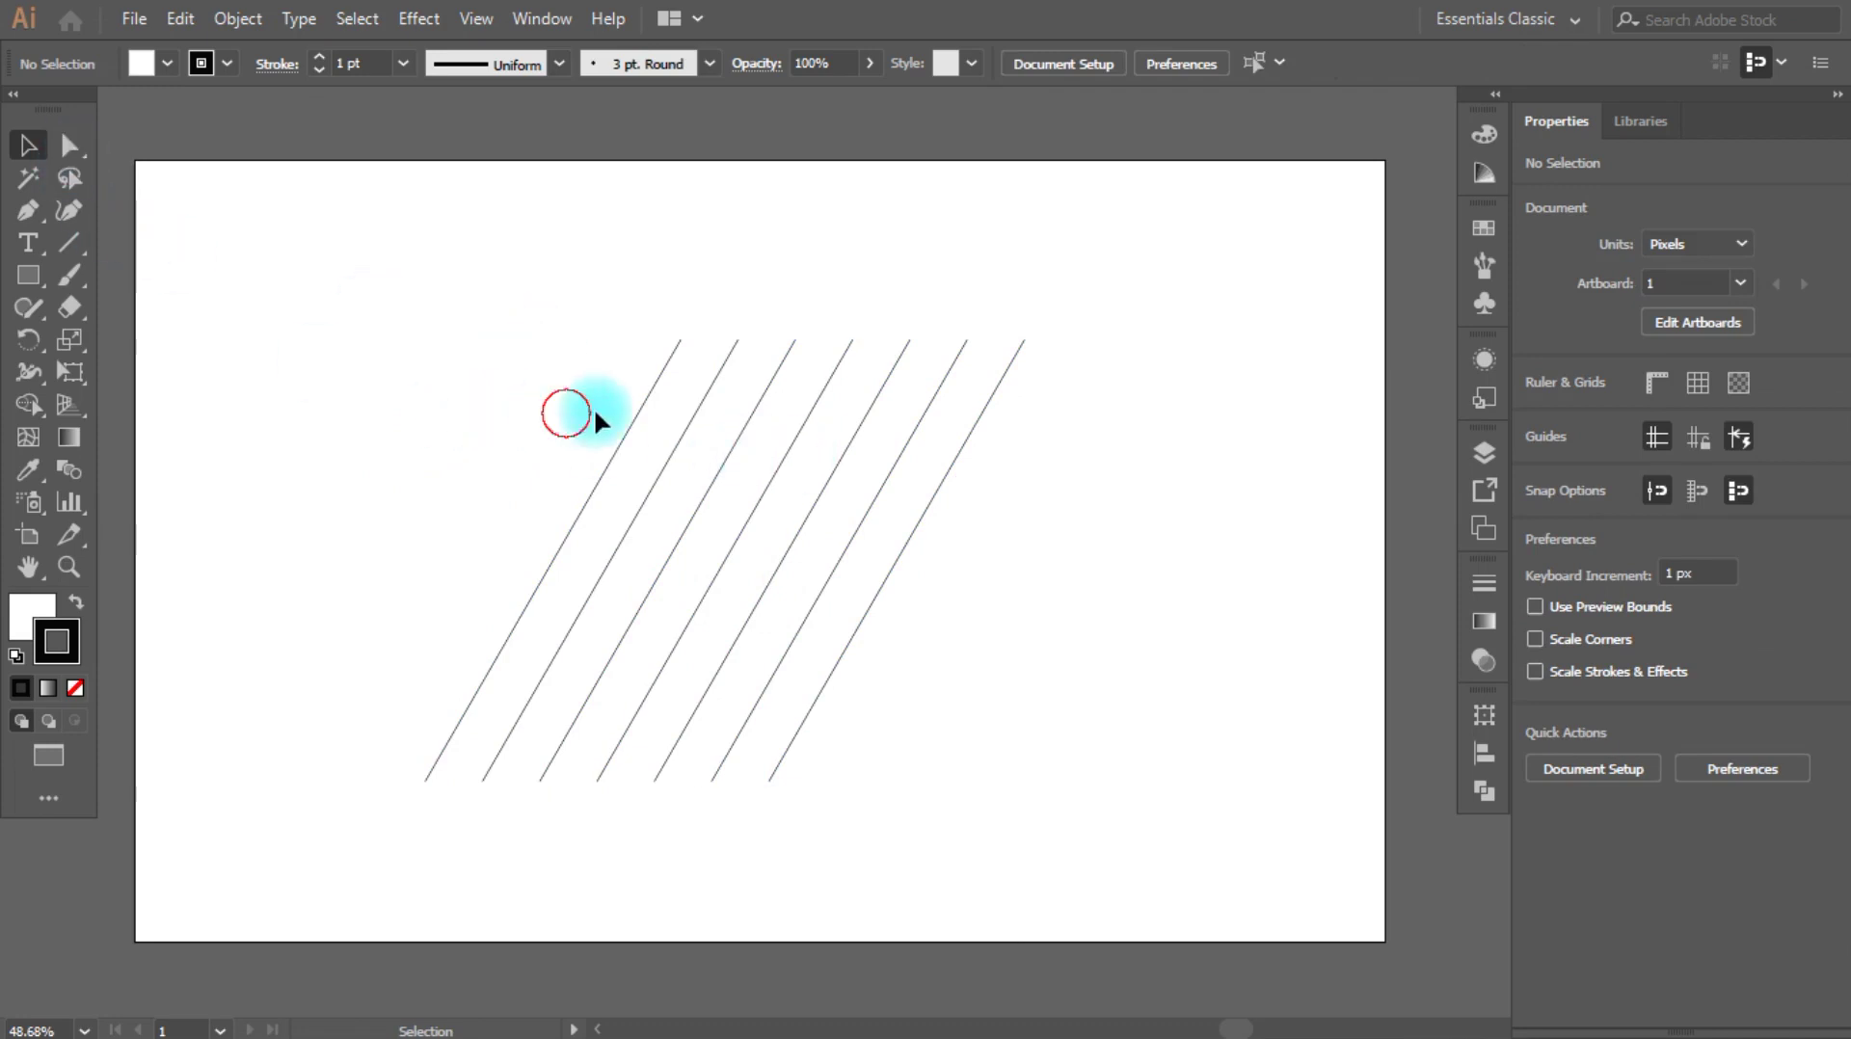
{"action": "left_click", "coordinate": [821, 428]}
{"action": "right_click", "coordinate": [803, 416]}
{"action": "mouse_move", "coordinate": [893, 824]}
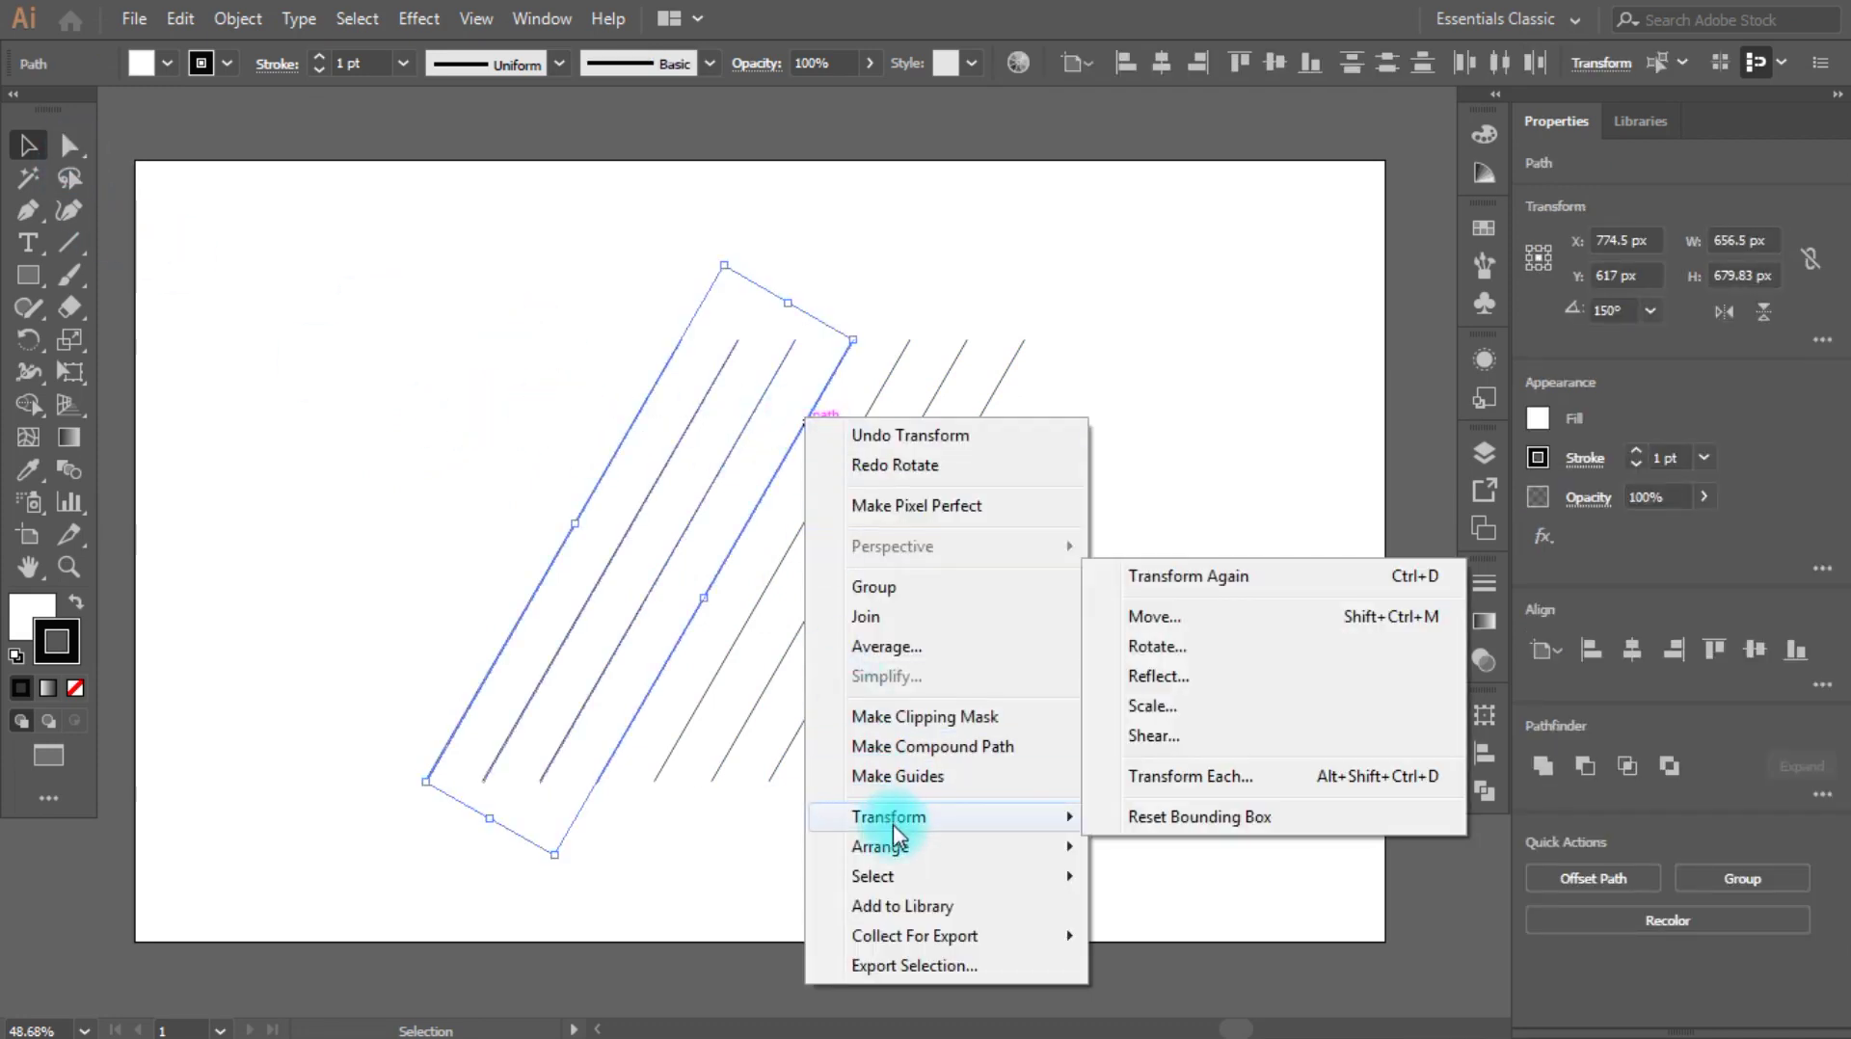
{"action": "left_click", "coordinate": [1201, 677]}
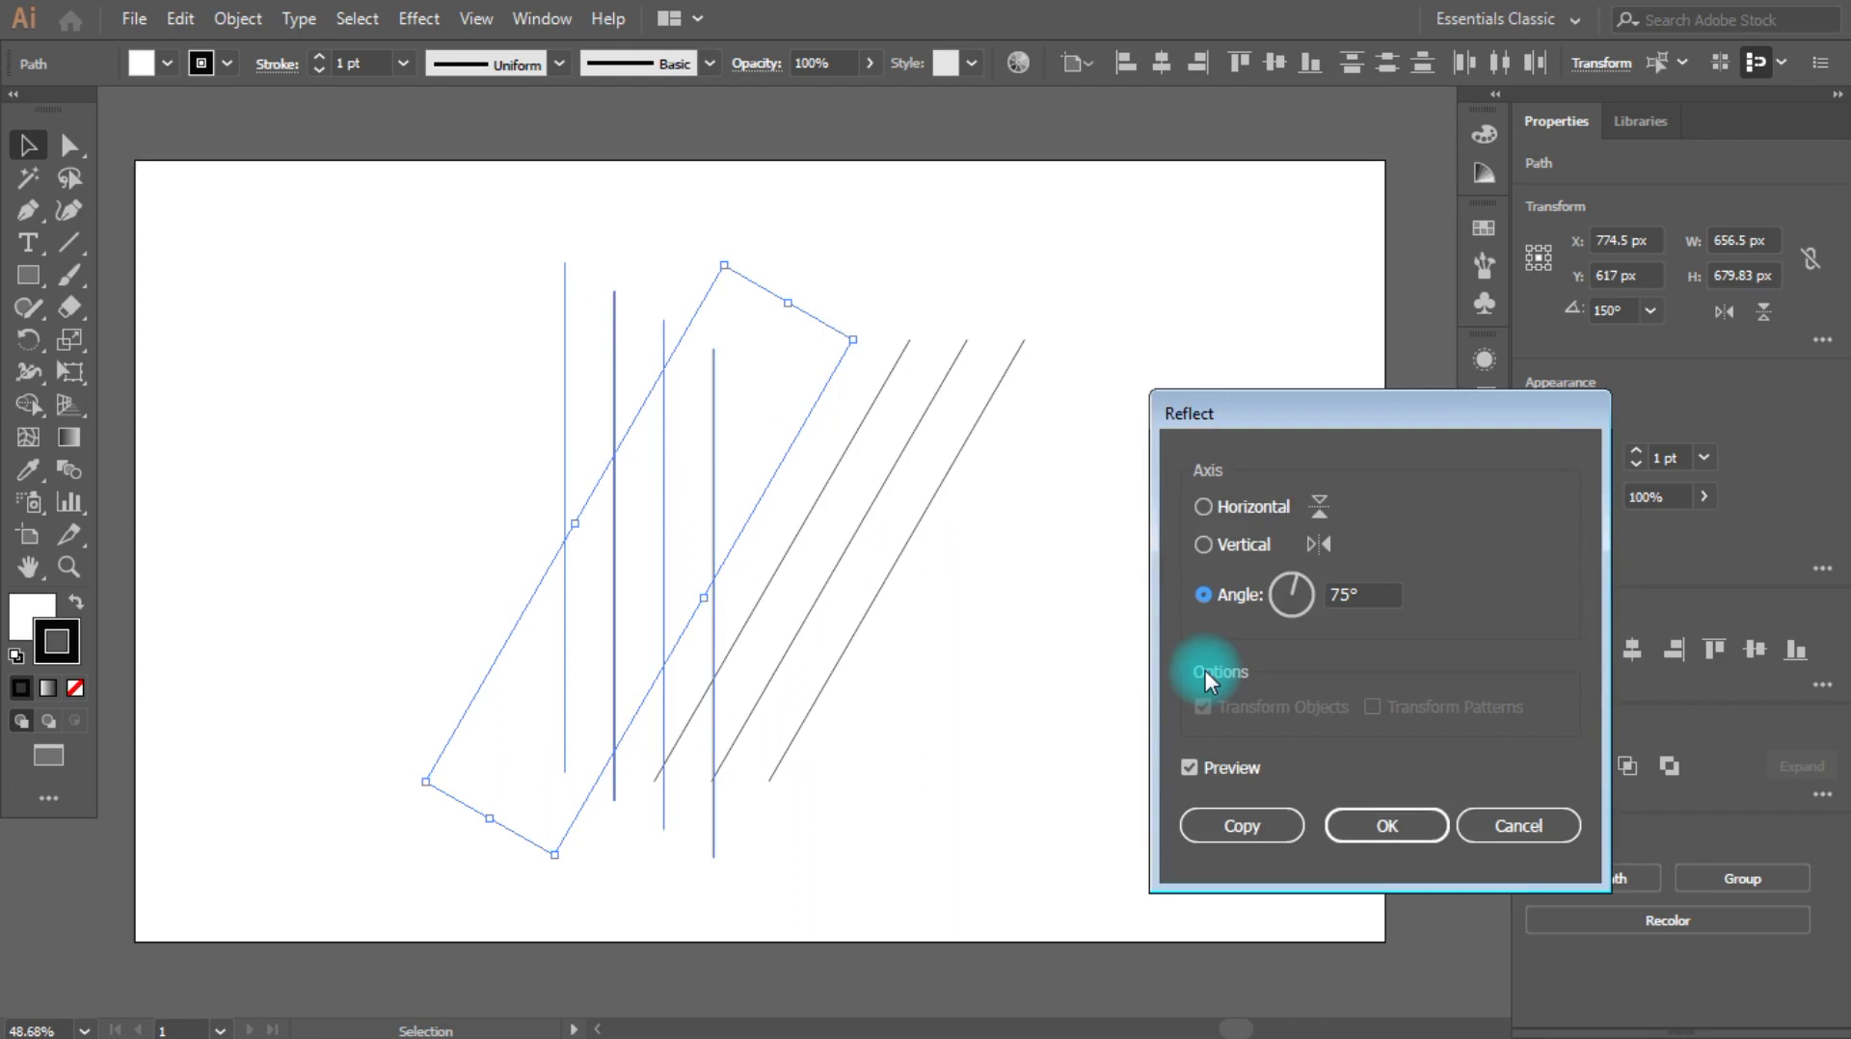
{"action": "left_click", "coordinate": [1203, 544]}
{"action": "left_click", "coordinate": [1248, 833]}
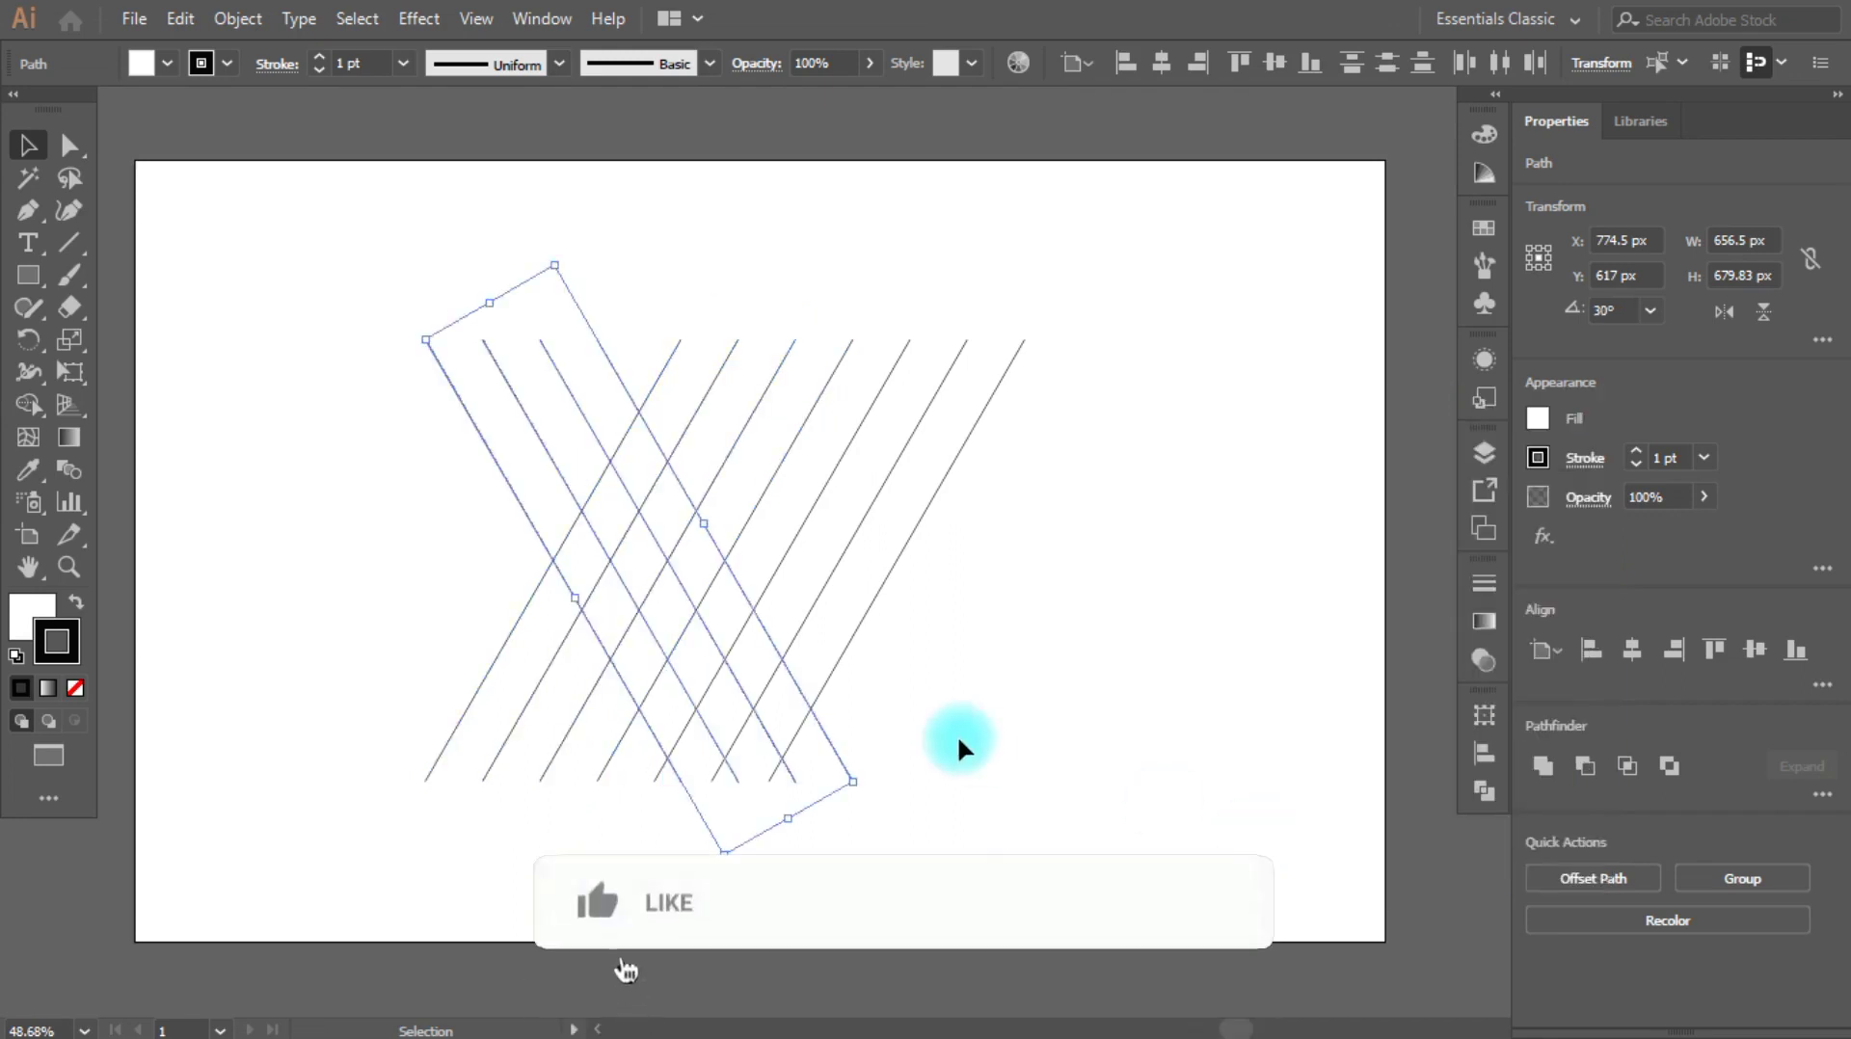
{"action": "left_click", "coordinate": [957, 734]}
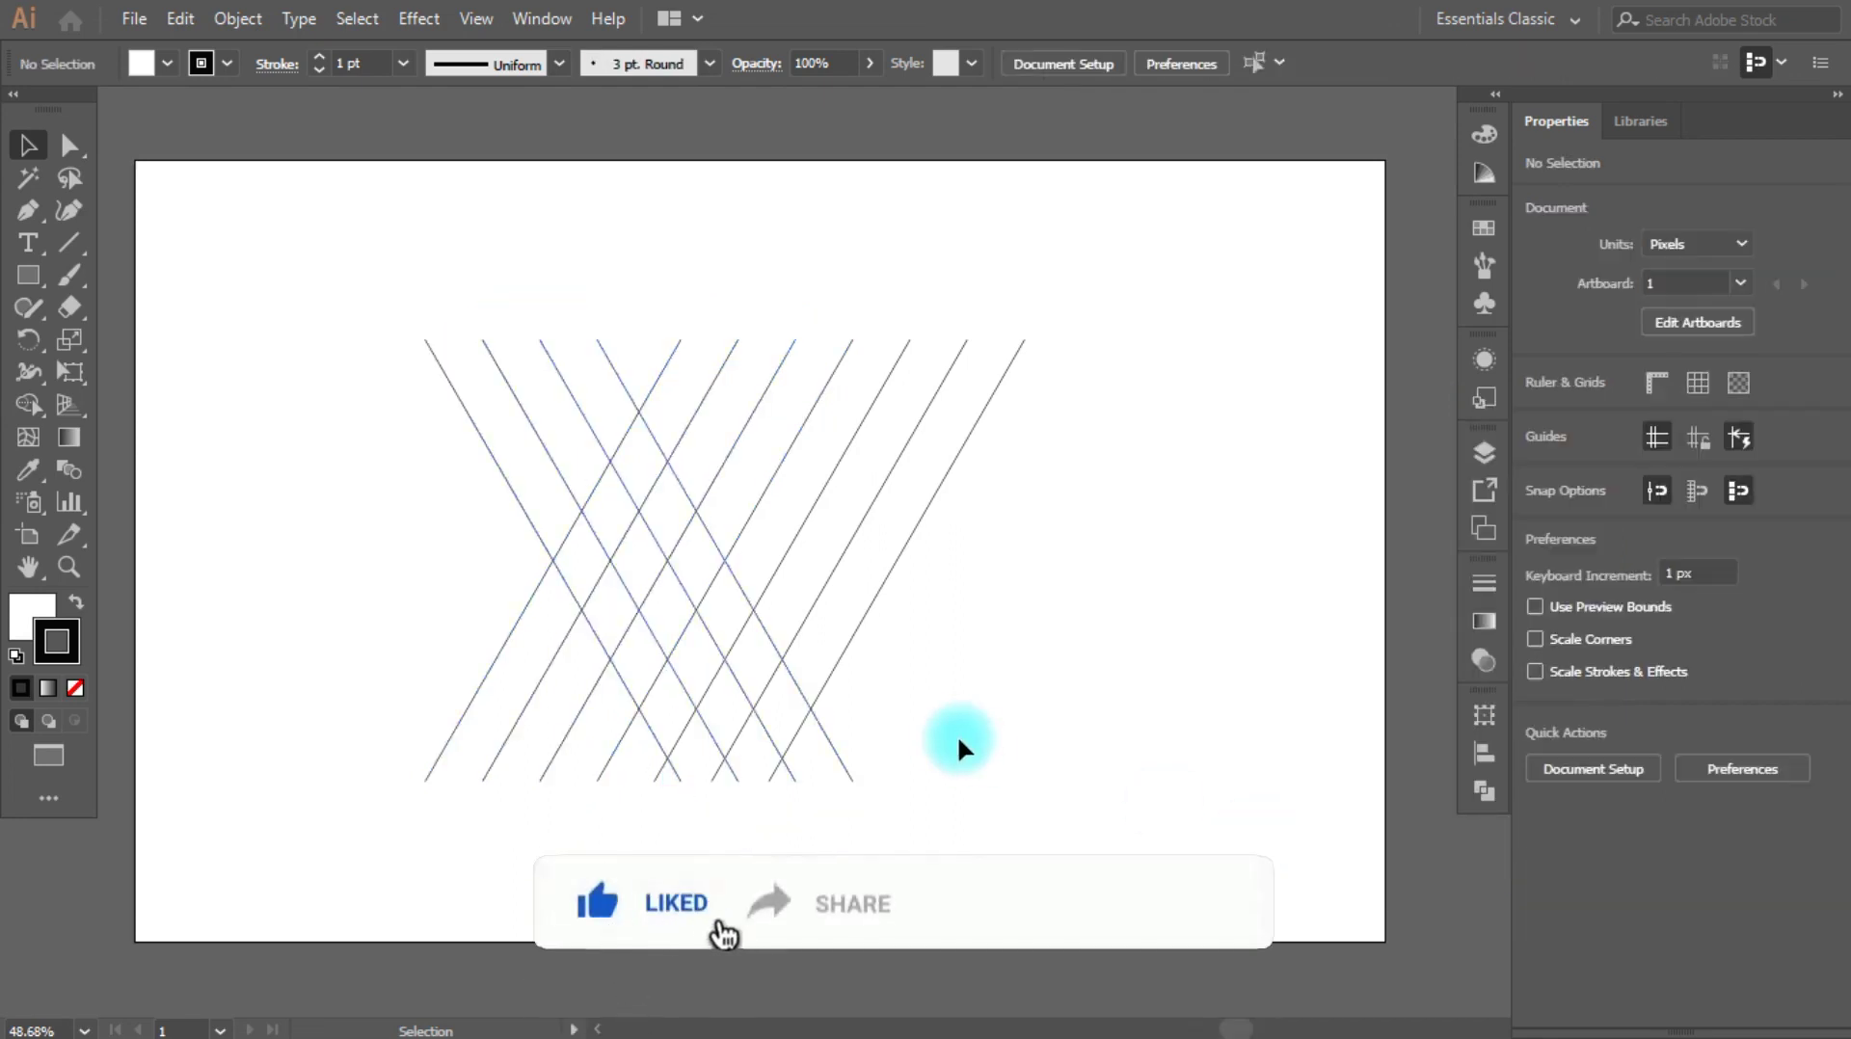
Step: Reflect a copy of the rightmost mirrored line about a 60° axis to create a horizontal line
{"action": "left_click", "coordinate": [791, 667]}
{"action": "right_click", "coordinate": [744, 609]}
{"action": "mouse_move", "coordinate": [785, 818]}
{"action": "left_click", "coordinate": [1143, 708]}
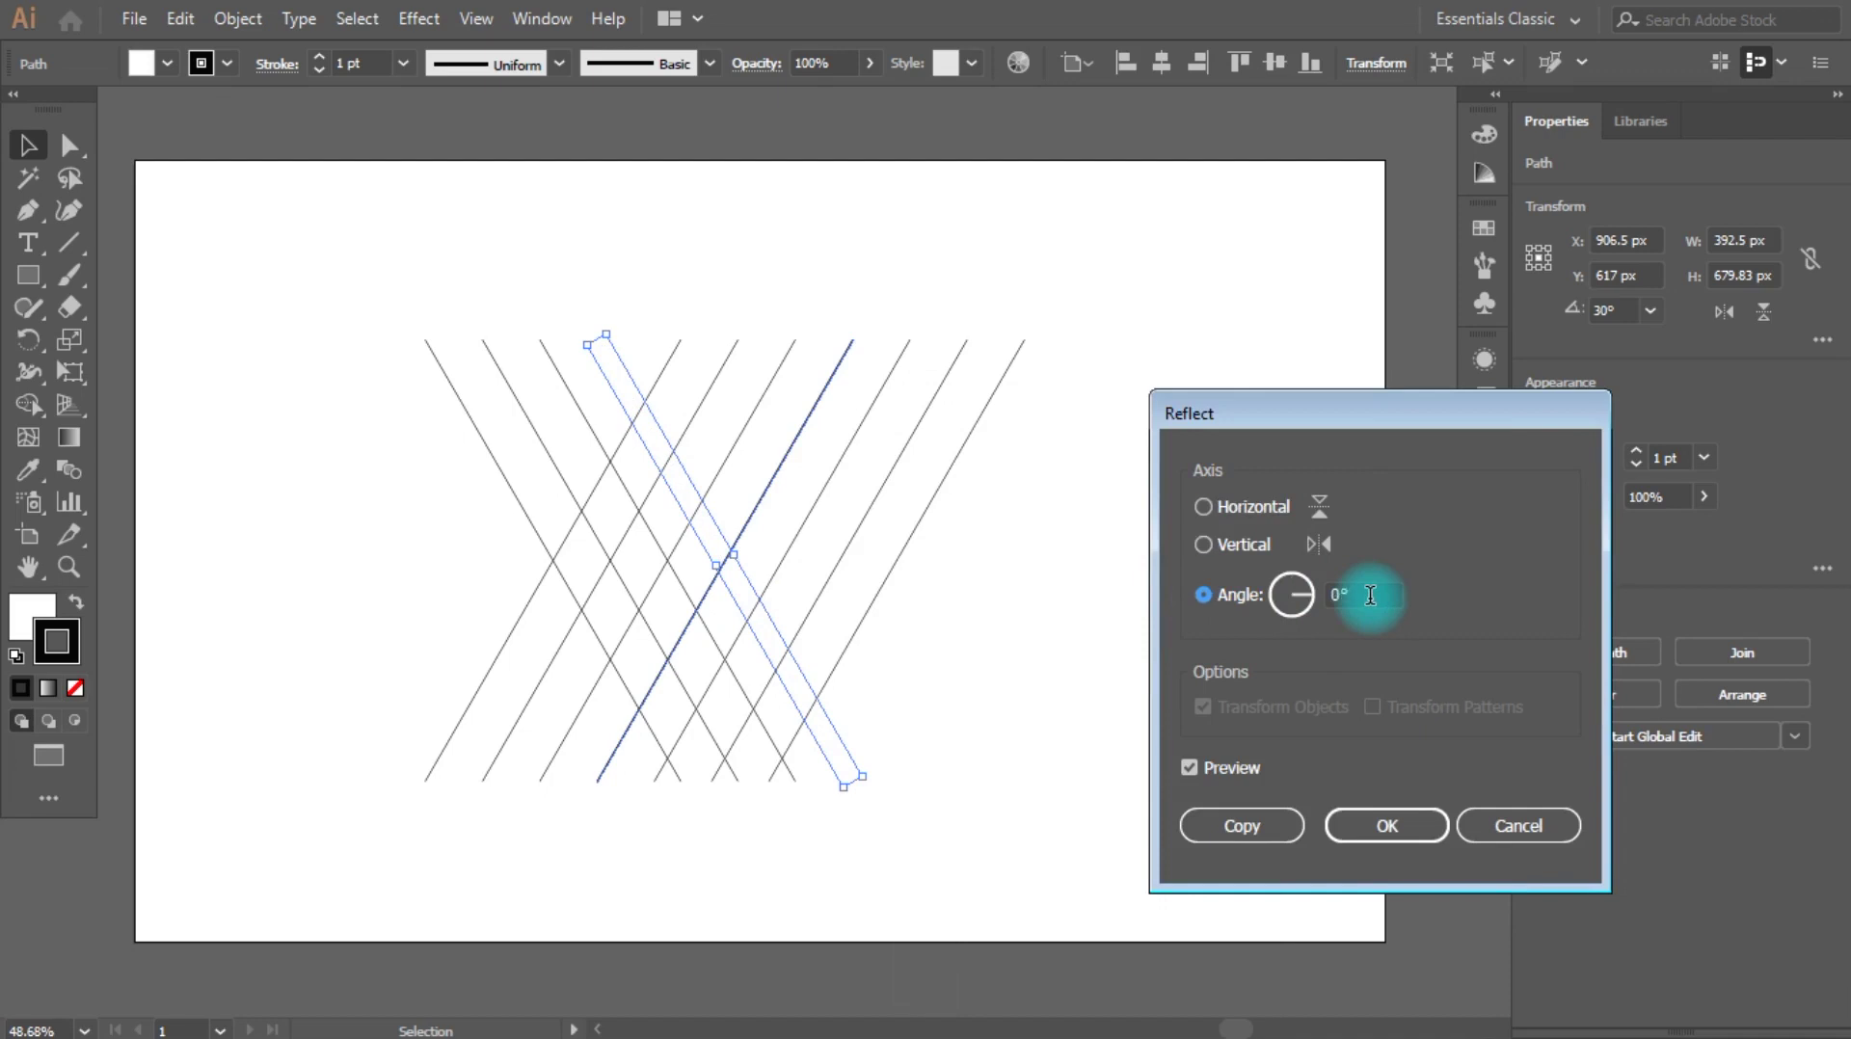
{"action": "key", "text": "Up"}
{"action": "key", "text": "Up"}
{"action": "key", "text": "Up"}
{"action": "key", "text": "Up"}
{"action": "key", "text": "Up"}
{"action": "key", "text": "Up"}
{"action": "key", "text": "Up"}
{"action": "key", "text": "Up"}
{"action": "key", "text": "Up"}
{"action": "key", "text": "Up"}
{"action": "key", "text": "Up"}
{"action": "key", "text": "Up"}
{"action": "key", "text": "Up"}
{"action": "key", "text": "Up"}
{"action": "key", "text": "Up"}
{"action": "key", "text": "Up"}
{"action": "key", "text": "Up"}
{"action": "key", "text": "Up"}
{"action": "key", "text": "Up"}
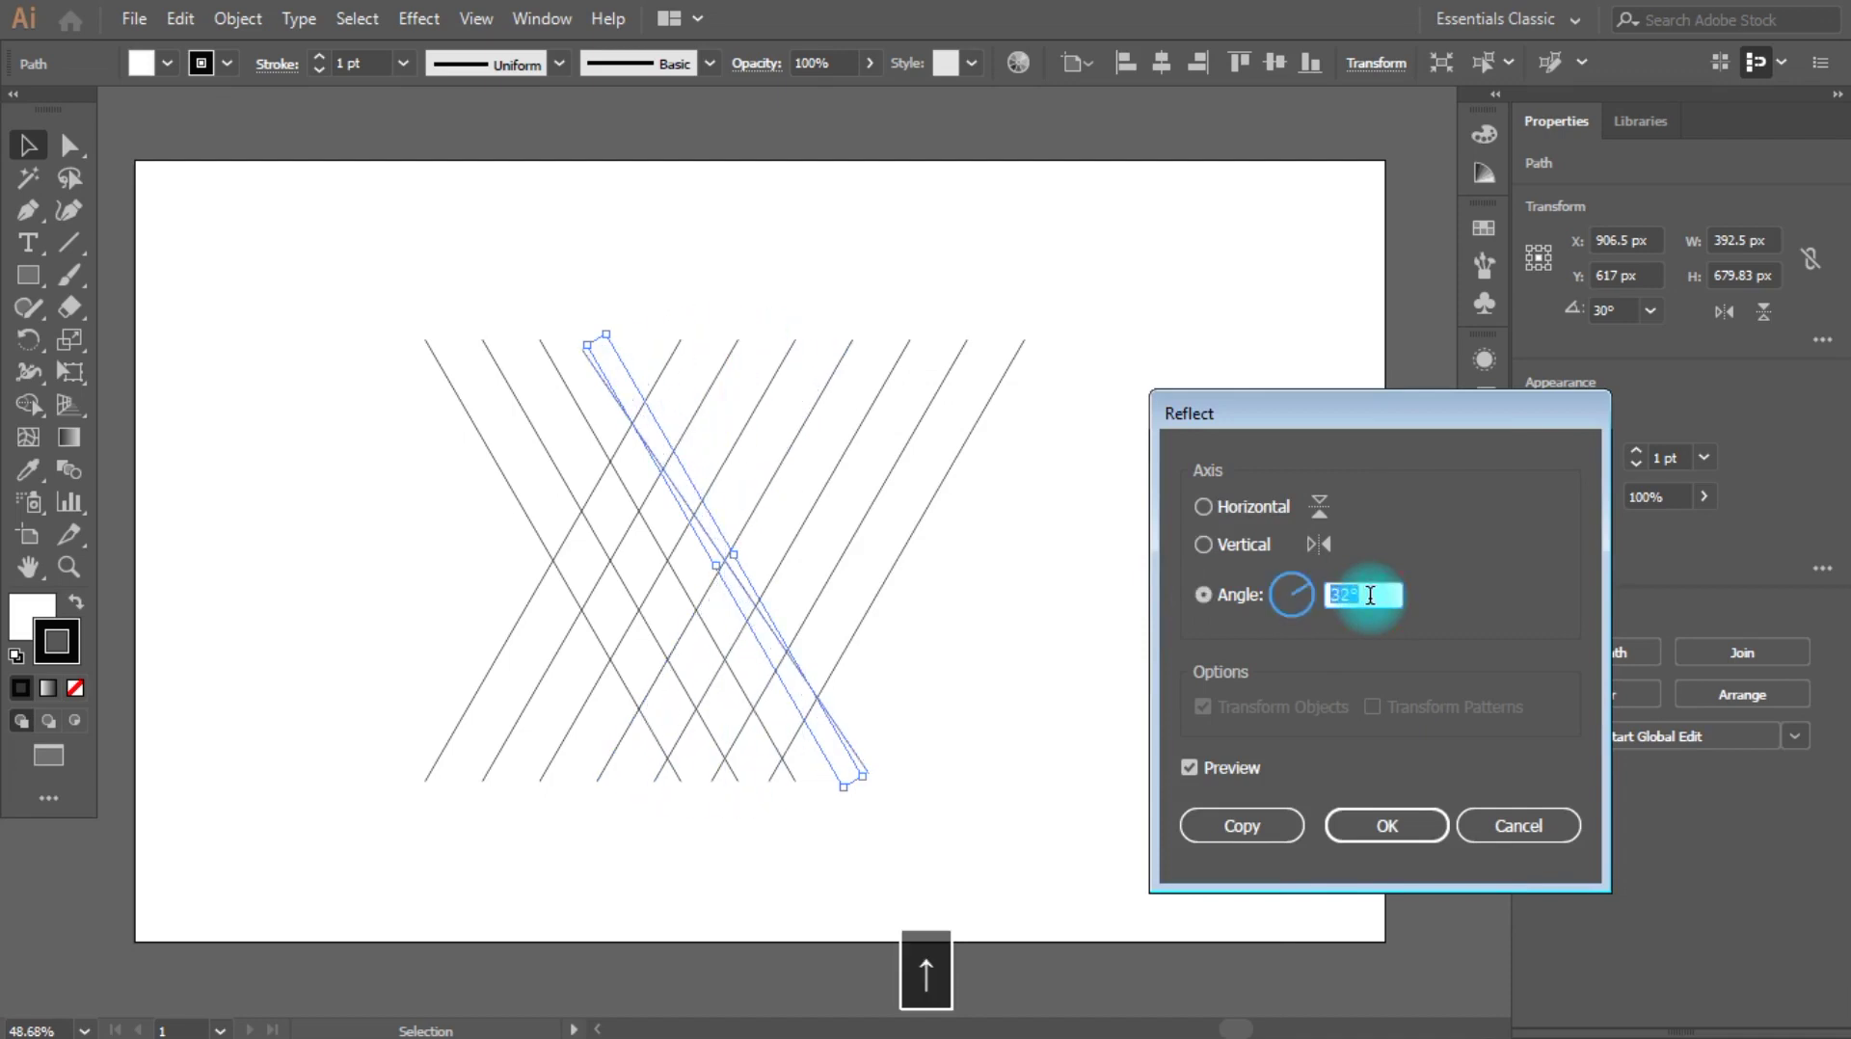
{"action": "key", "text": "Up"}
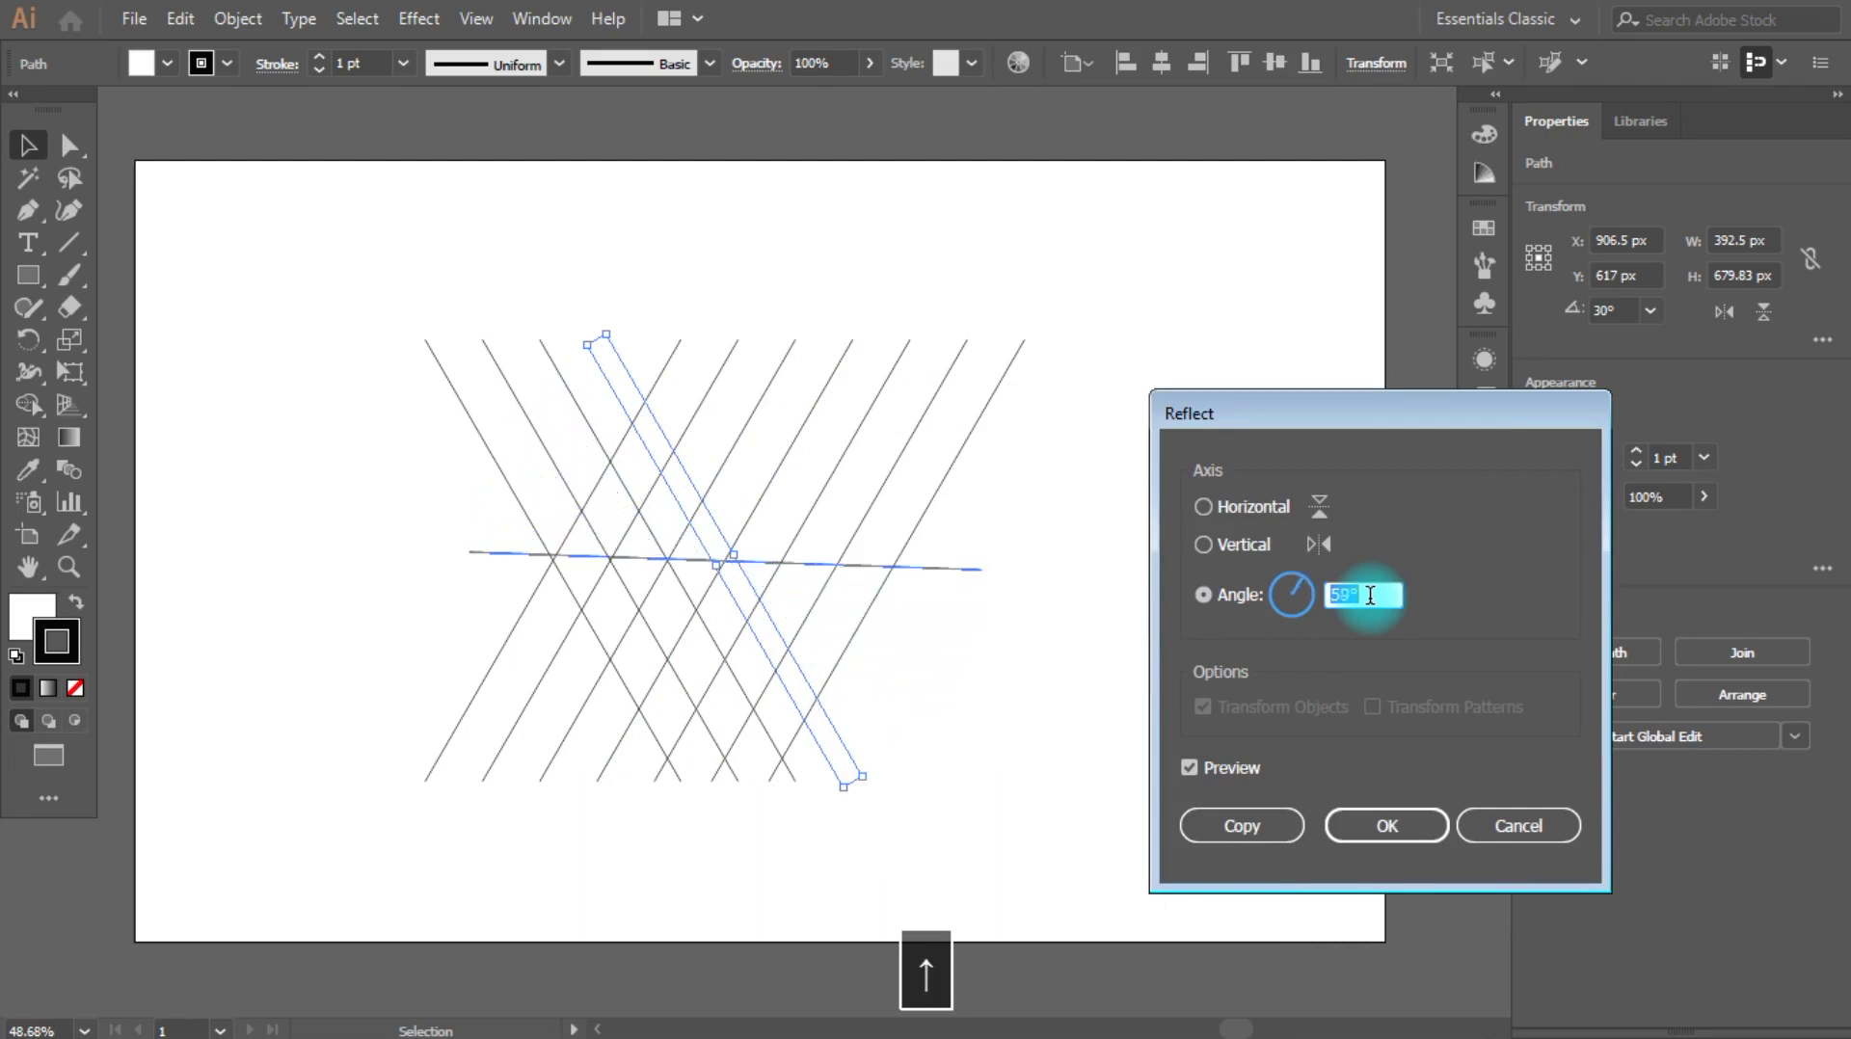
{"action": "key", "text": "Up"}
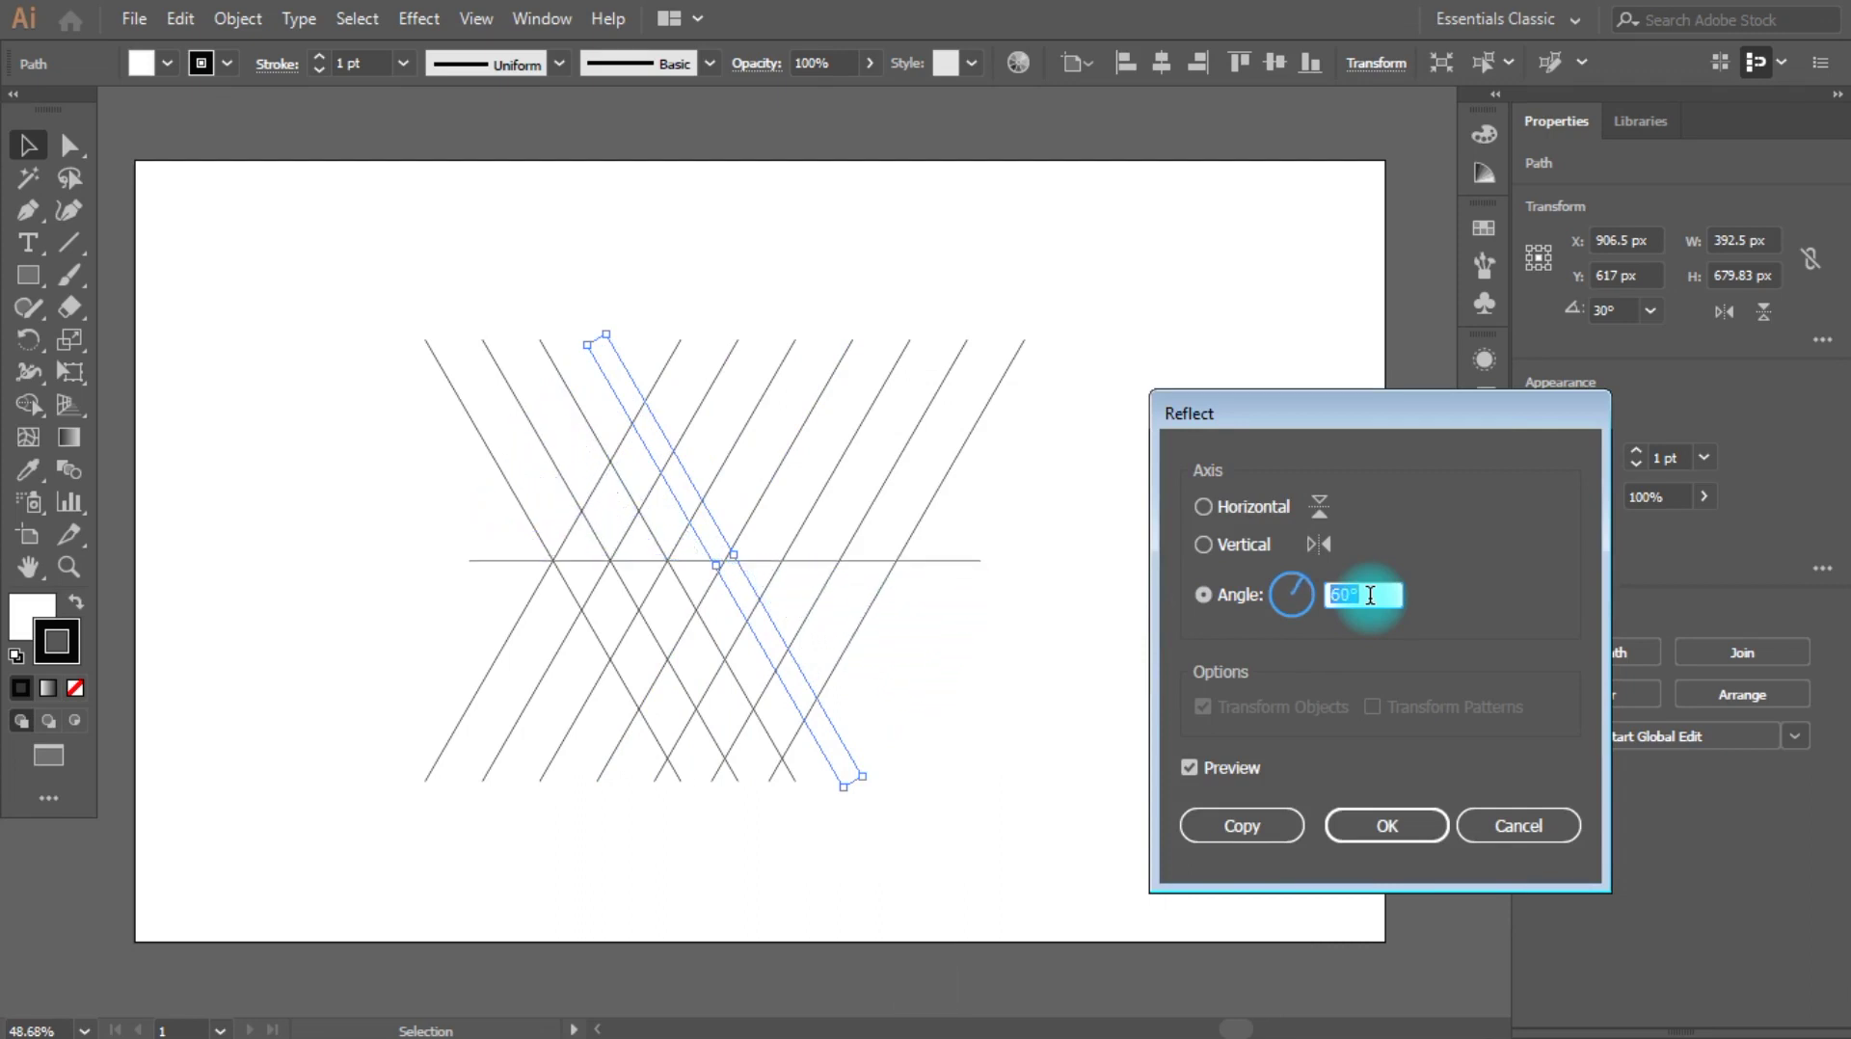
{"action": "left_click", "coordinate": [1242, 826]}
{"action": "left_click", "coordinate": [1079, 767]}
Step: Move the horizontal line up onto the crossing of the rightmost mirrored line and the leftmost slanted line, at Y 388.5 px
{"action": "left_click_drag", "start_coordinate": [748, 560], "coordinate": [718, 414]}
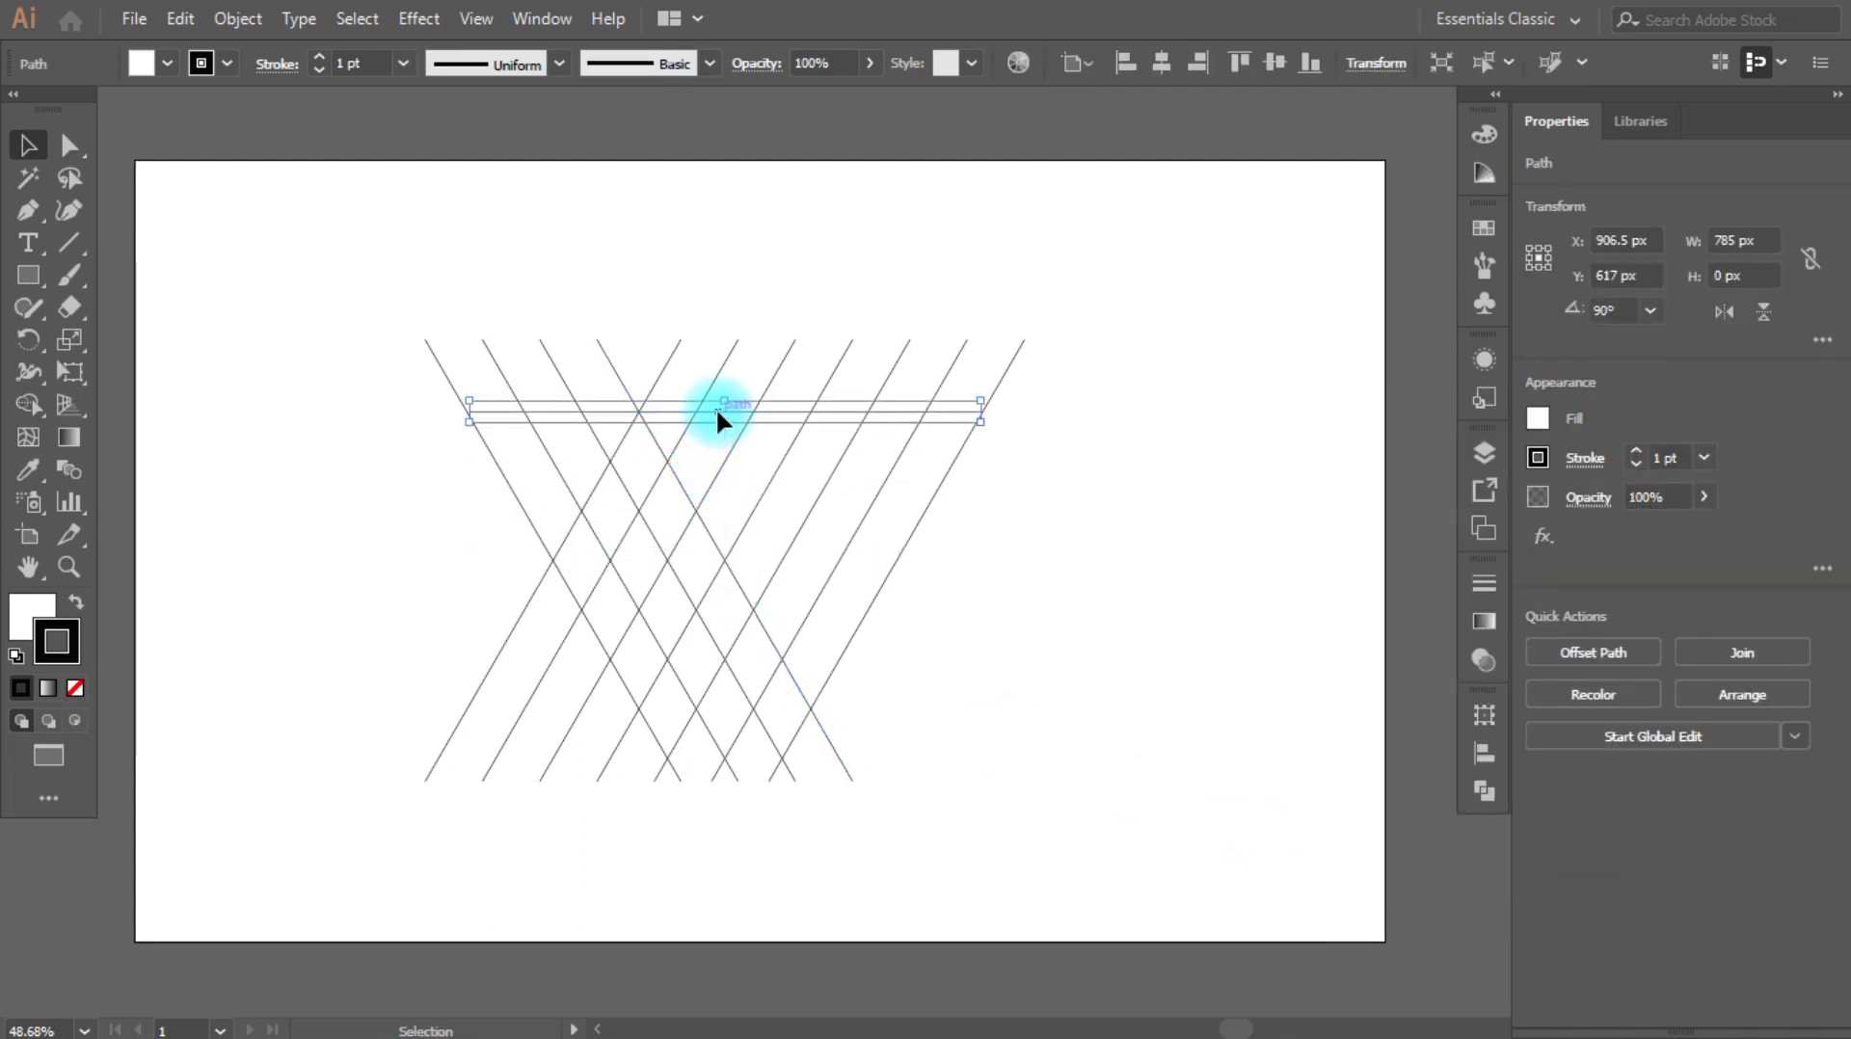
{"action": "scroll", "coordinate": [655, 412], "scroll_direction": "up", "scroll_amount": 7}
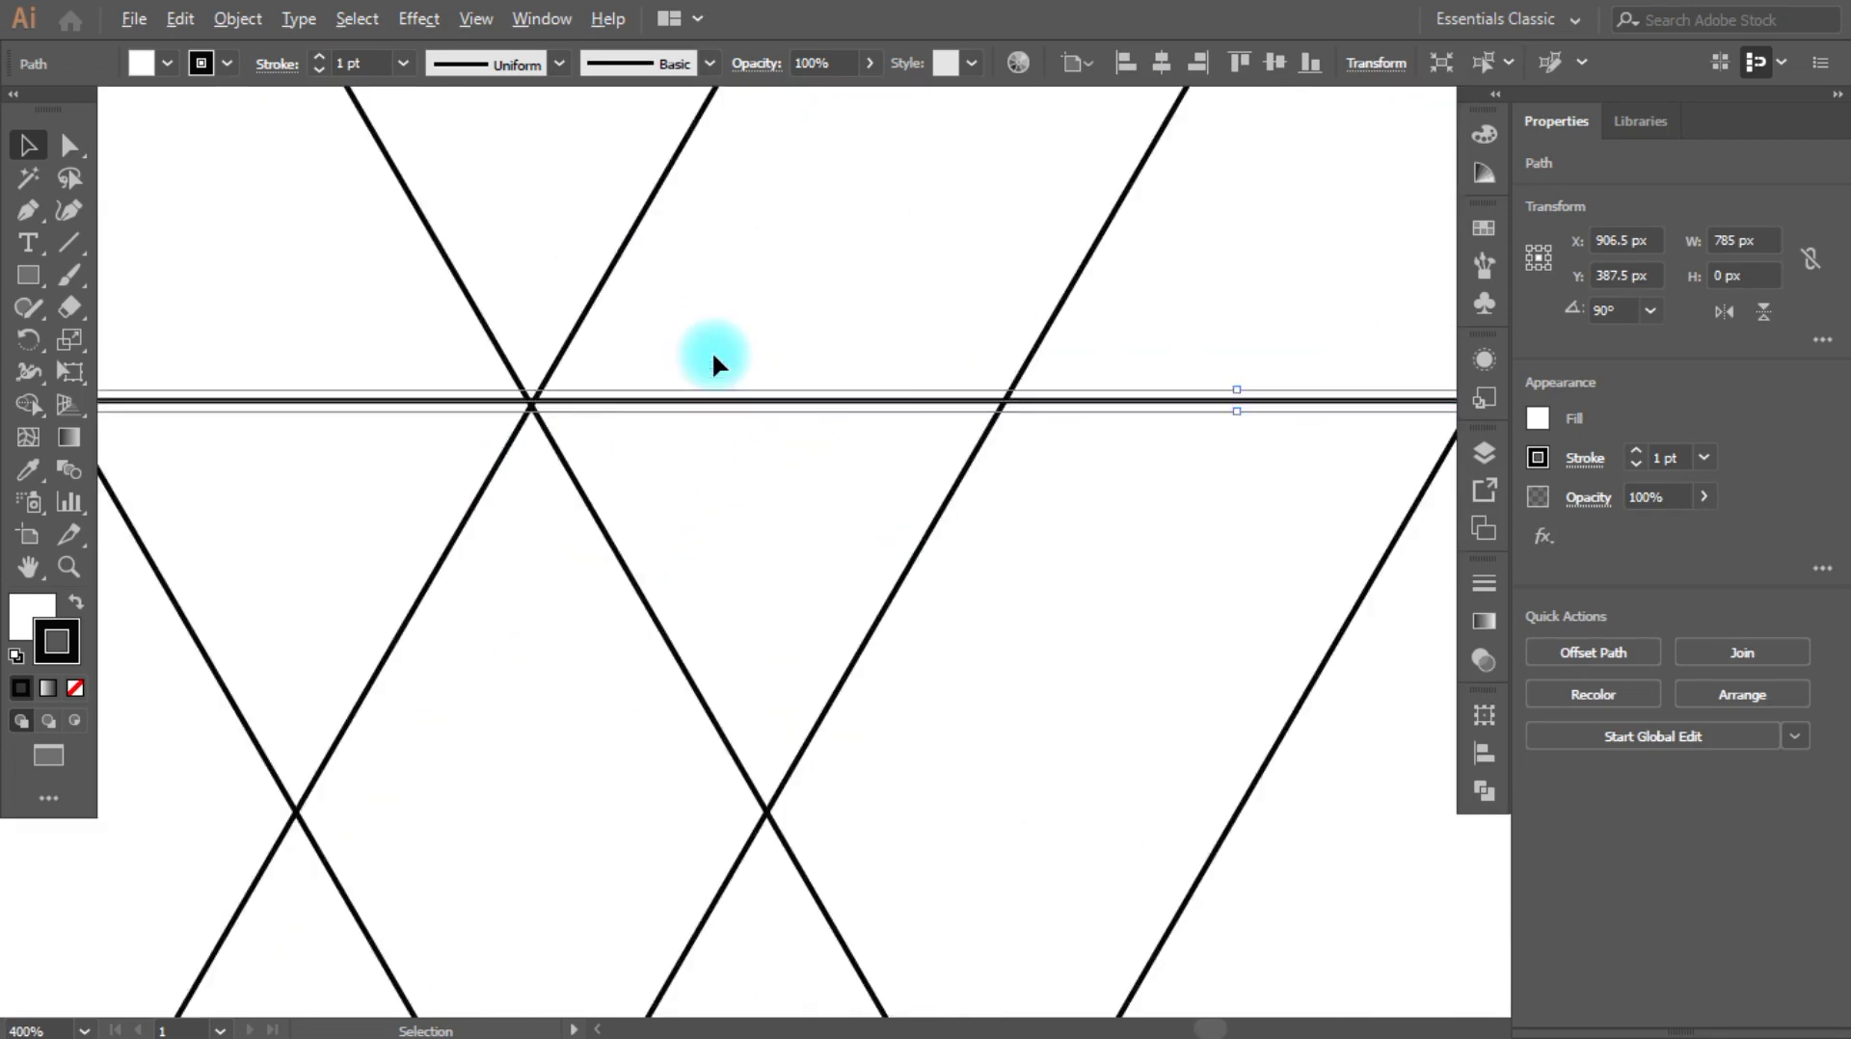
{"action": "scroll", "coordinate": [711, 351], "scroll_direction": "up", "scroll_amount": 4}
{"action": "left_click", "coordinate": [595, 1028]}
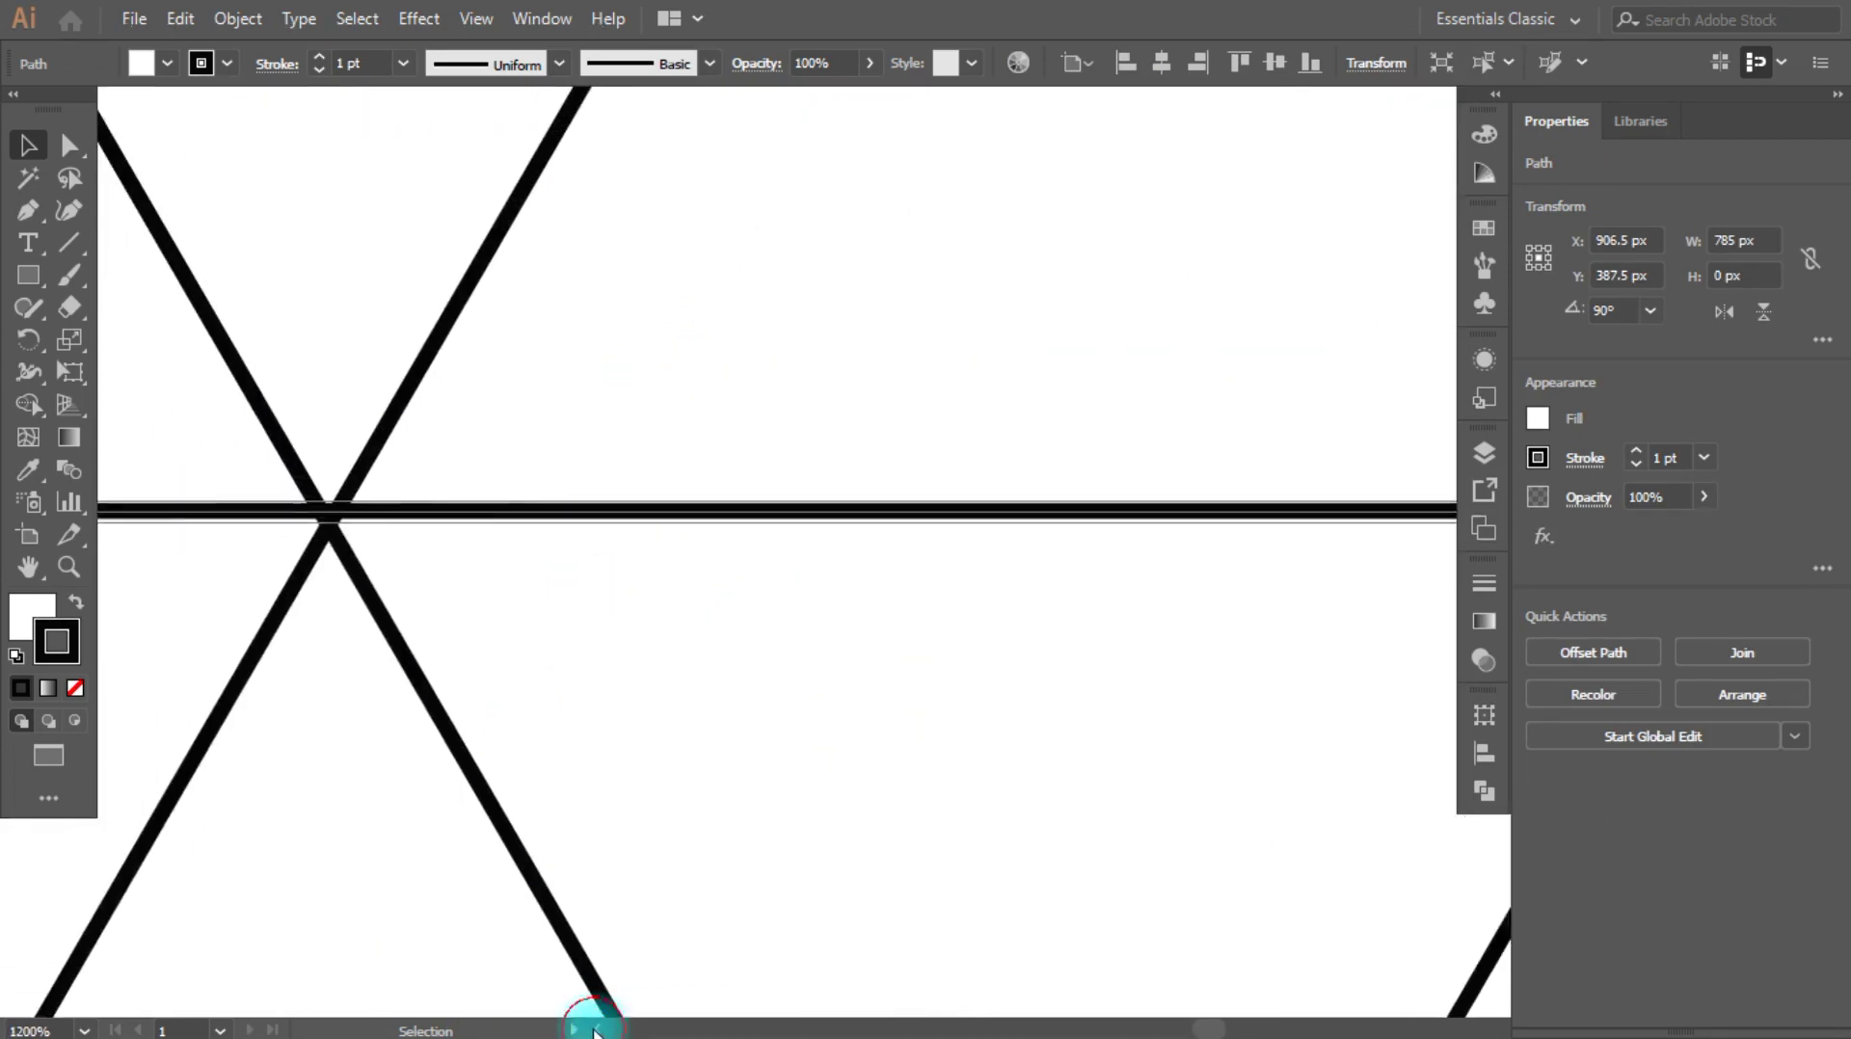
{"action": "scroll", "coordinate": [478, 609], "scroll_direction": "up", "scroll_amount": 3}
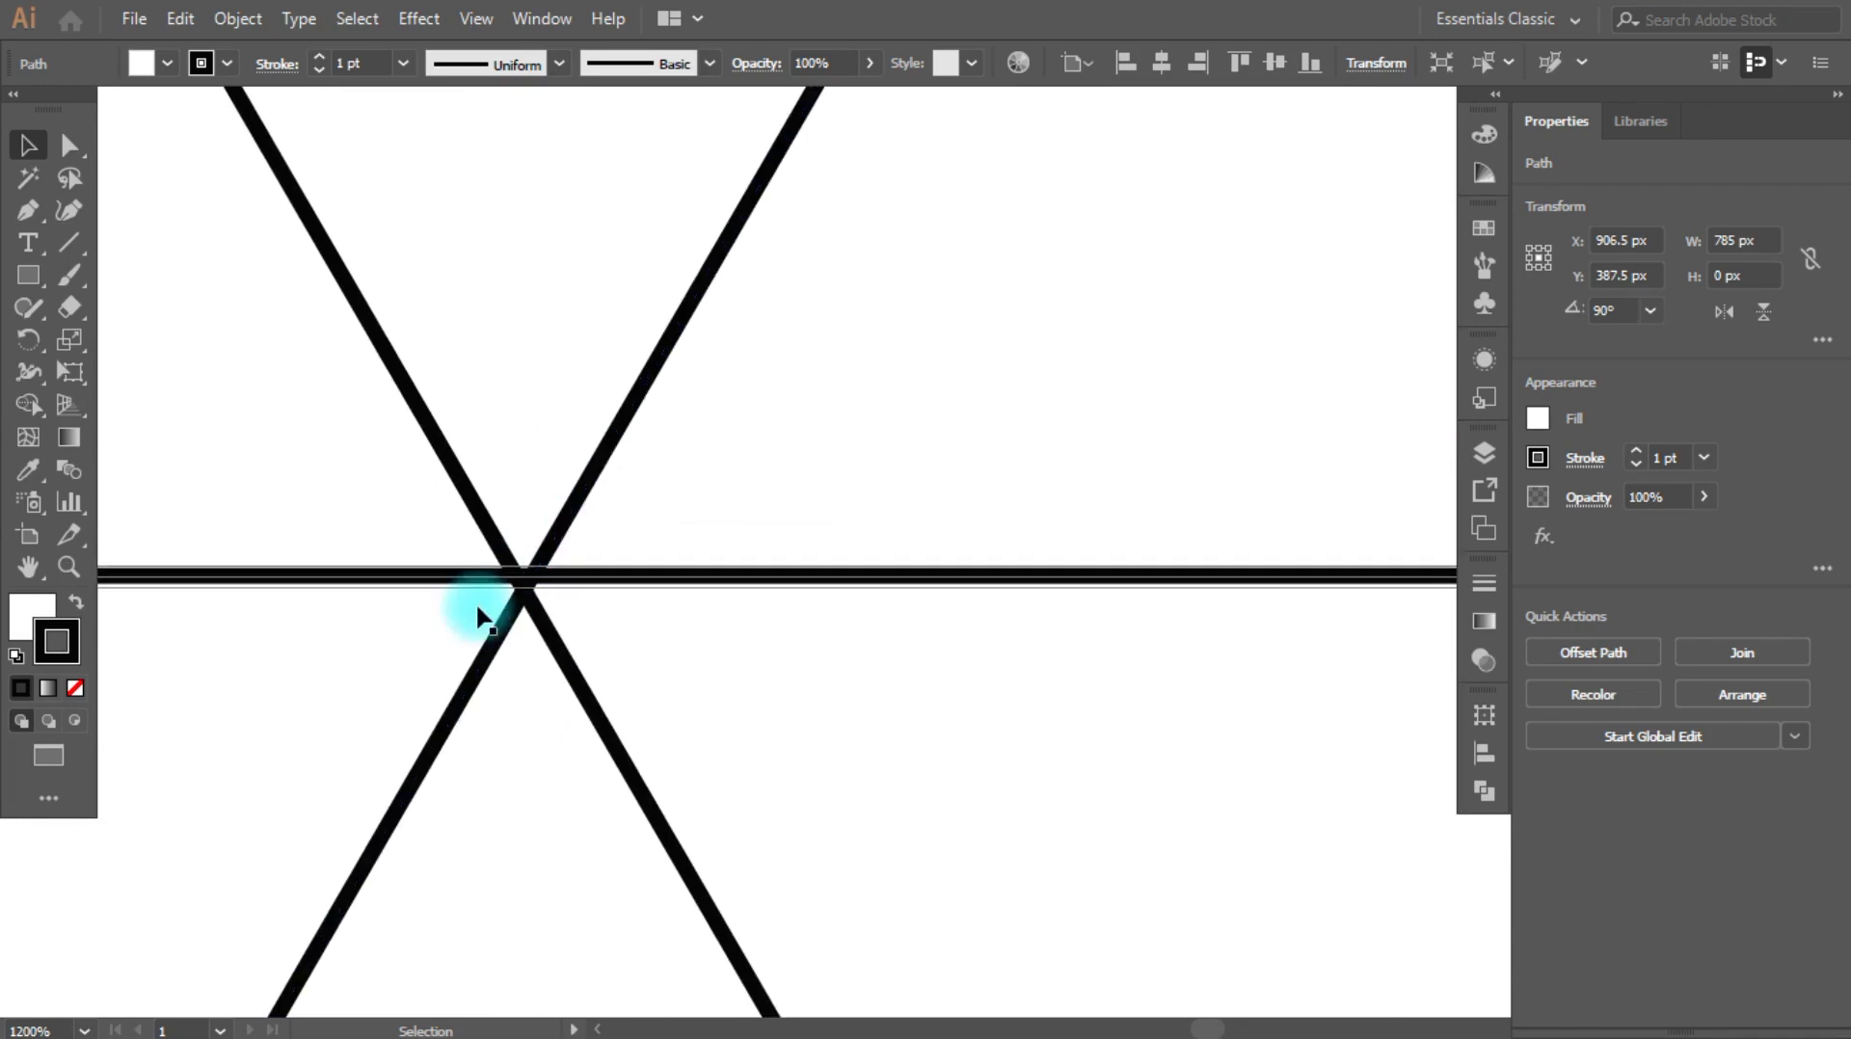
{"action": "left_click_drag", "start_coordinate": [607, 537], "coordinate": [599, 589]}
{"action": "key", "text": "ctrl+z"}
{"action": "scroll", "coordinate": [641, 575], "scroll_direction": "down", "scroll_amount": 8, "text": "alt"}
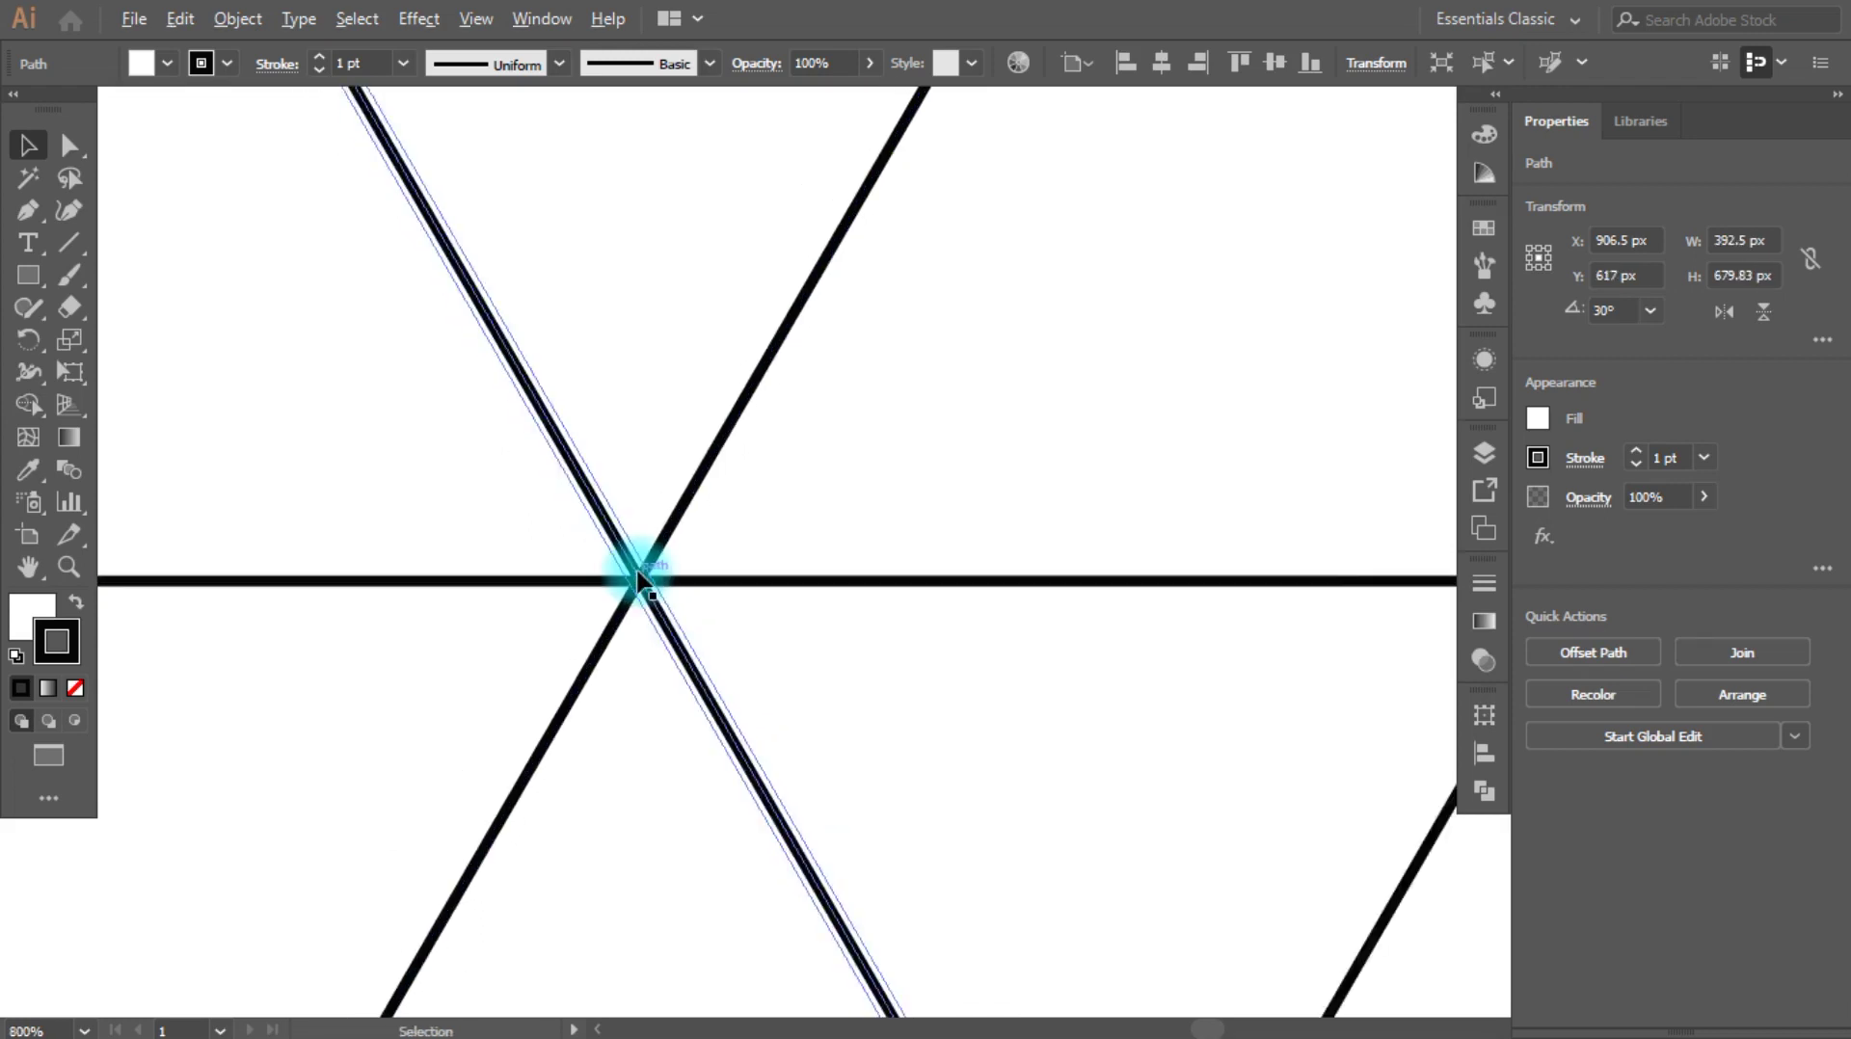
Step: Copy the horizontal line straight down to the next crossings at Y 464.5 px and repeat the transform to make four horizontal lines
{"action": "left_click", "coordinate": [665, 574]}
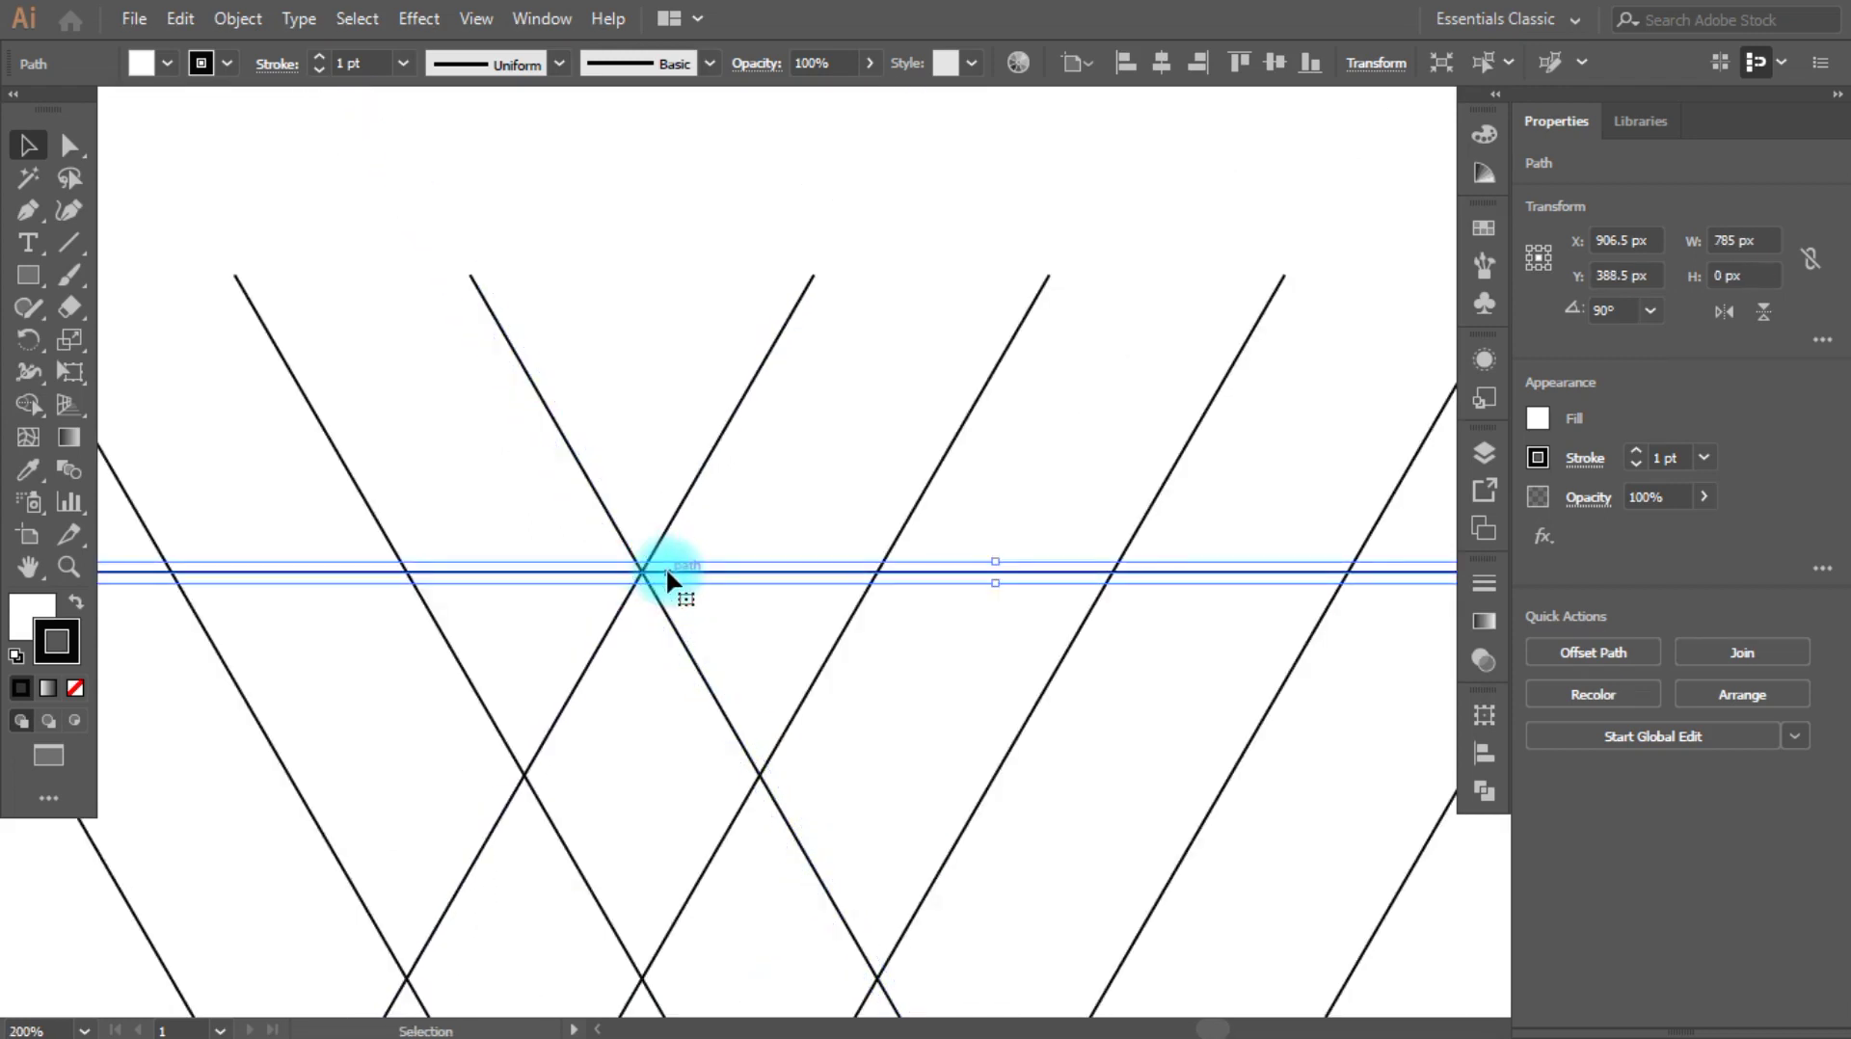
{"action": "left_click_drag", "start_coordinate": [667, 574], "coordinate": [678, 774], "text": "alt+shift"}
{"action": "scroll", "coordinate": [677, 776], "scroll_direction": "up", "scroll_amount": 5, "text": "alt"}
{"action": "scroll", "coordinate": [680, 776], "scroll_direction": "down", "scroll_amount": 8, "text": "alt"}
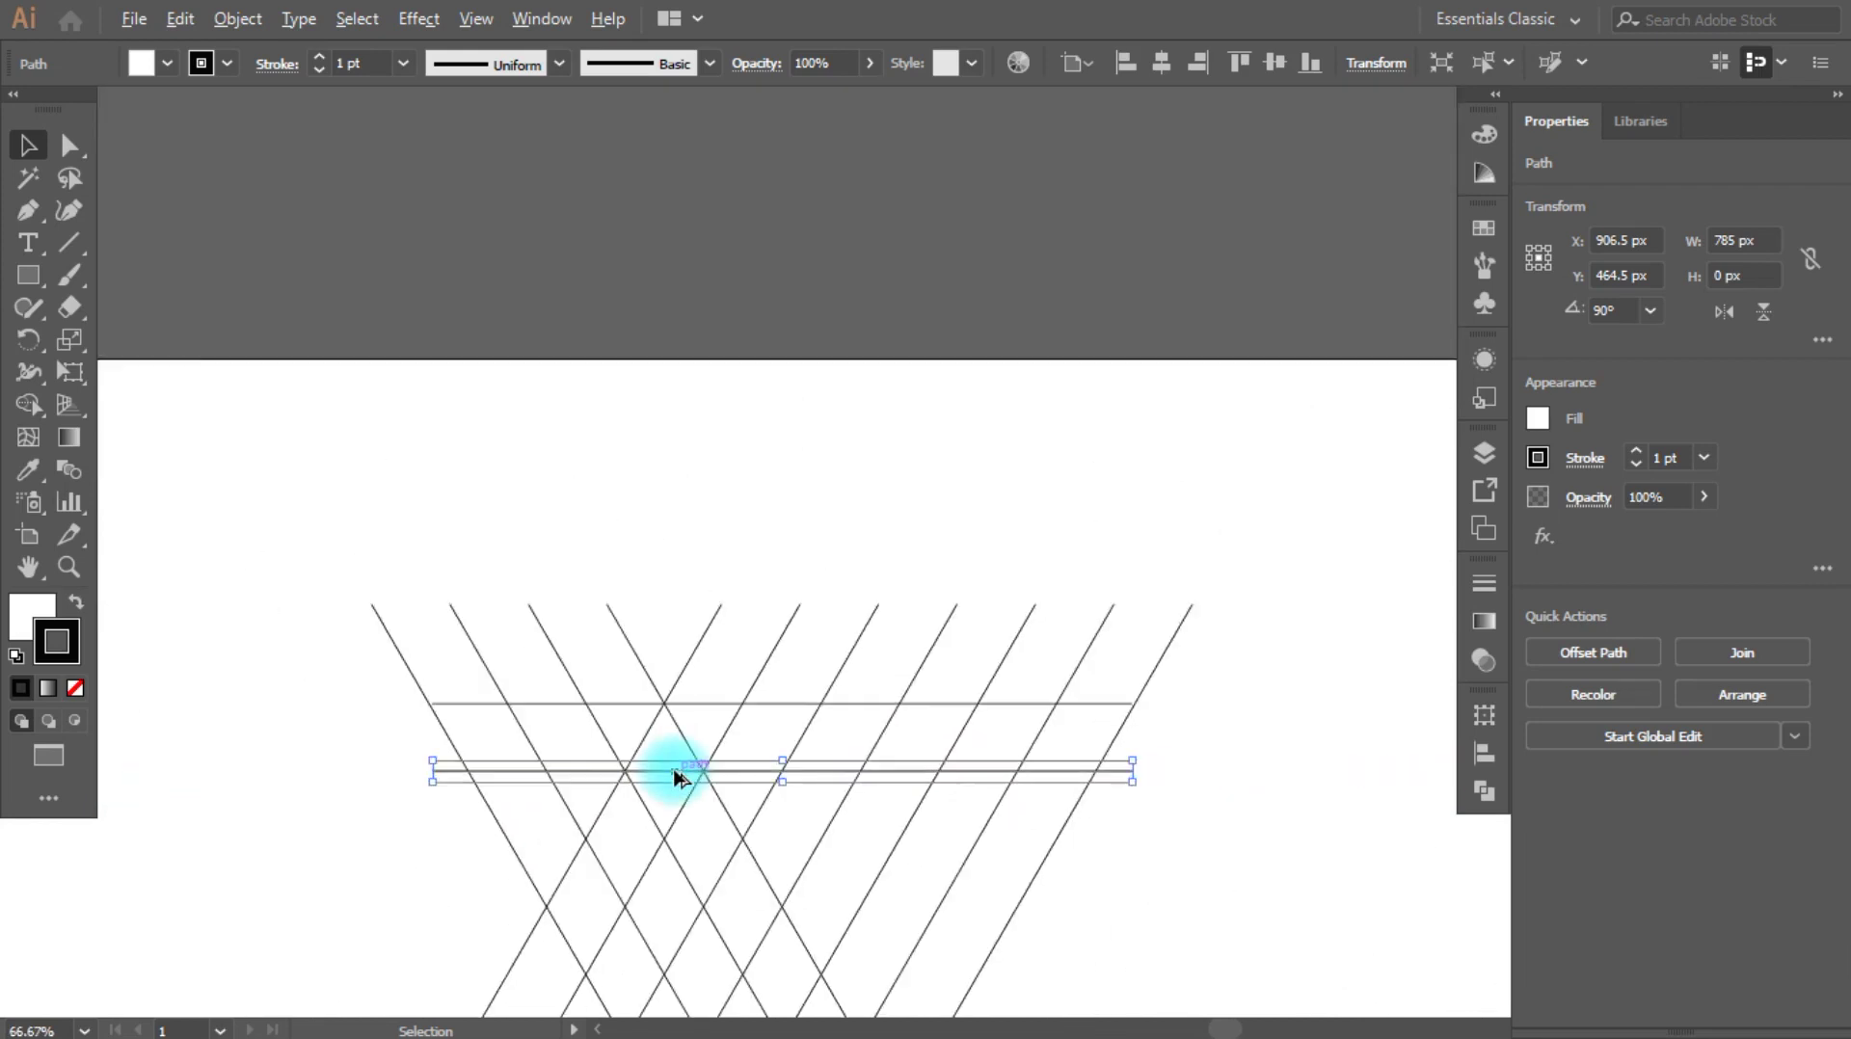
{"action": "scroll", "coordinate": [1000, 887], "scroll_direction": "down", "scroll_amount": 2}
{"action": "key", "text": "a"}
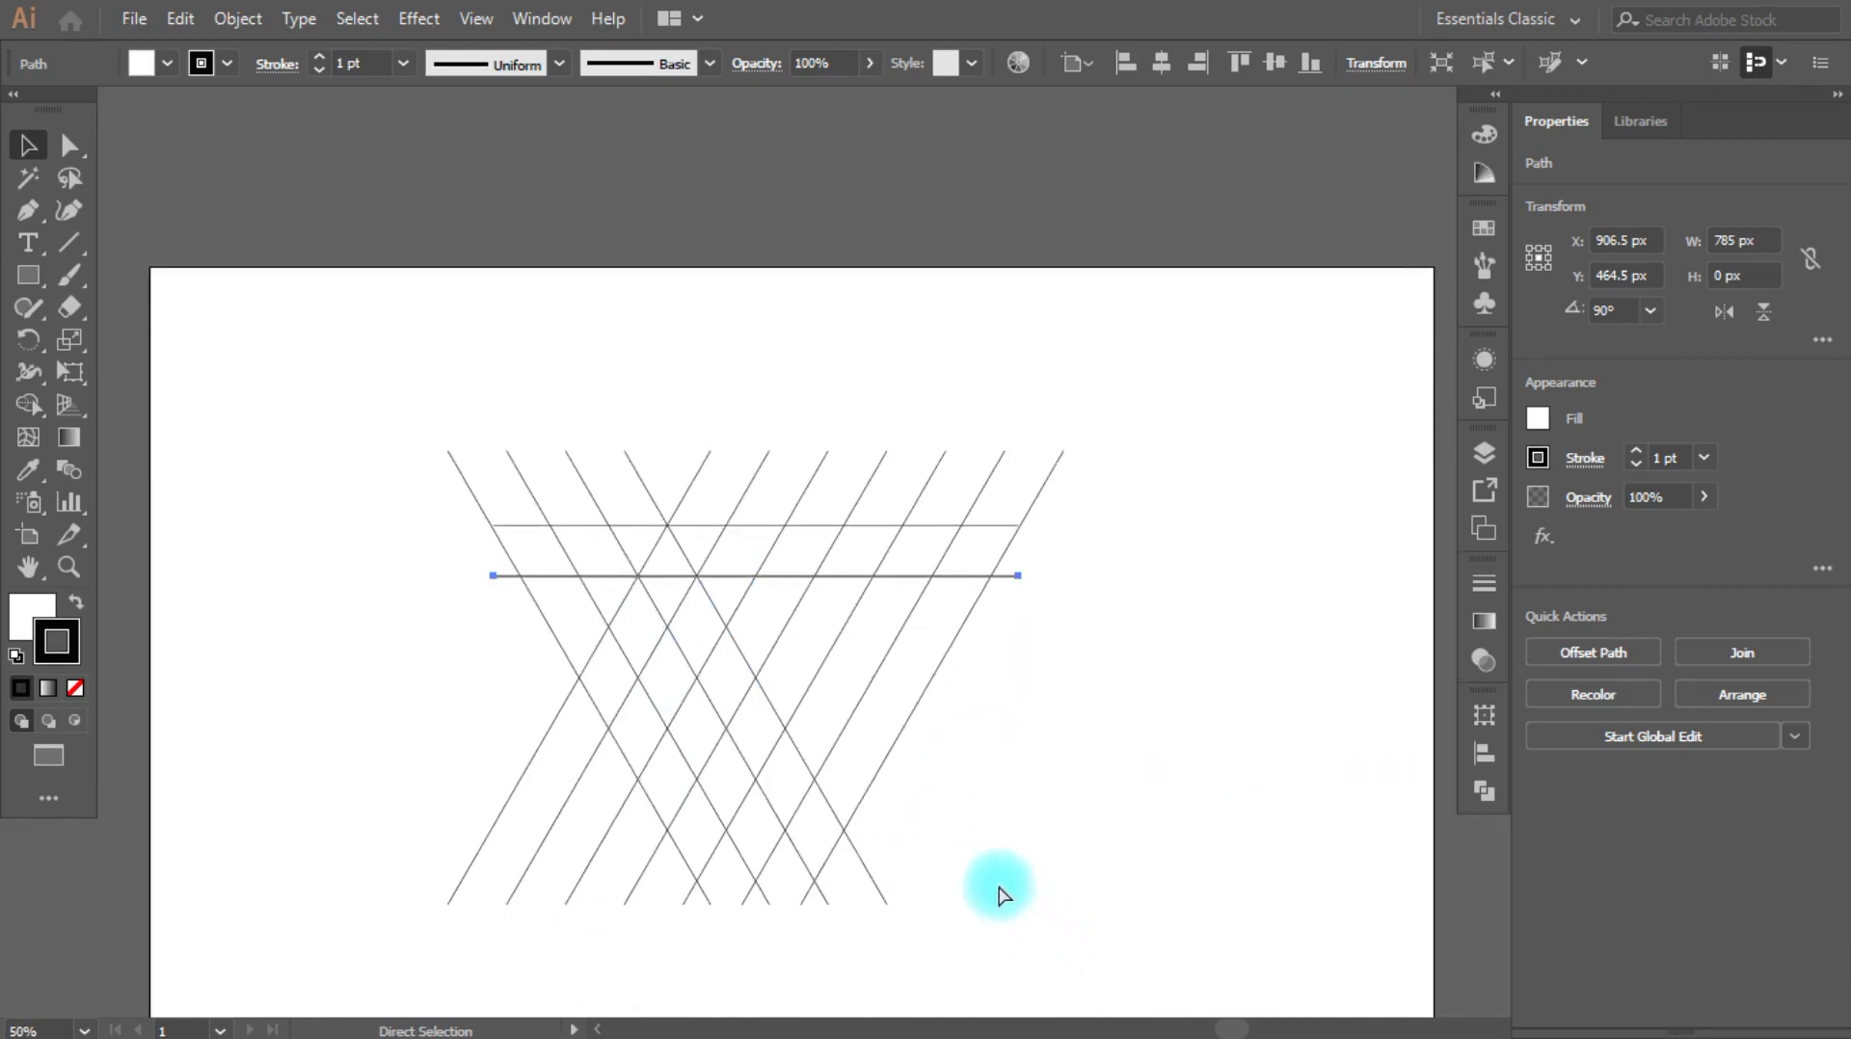
{"action": "key", "text": "ctrl+d"}
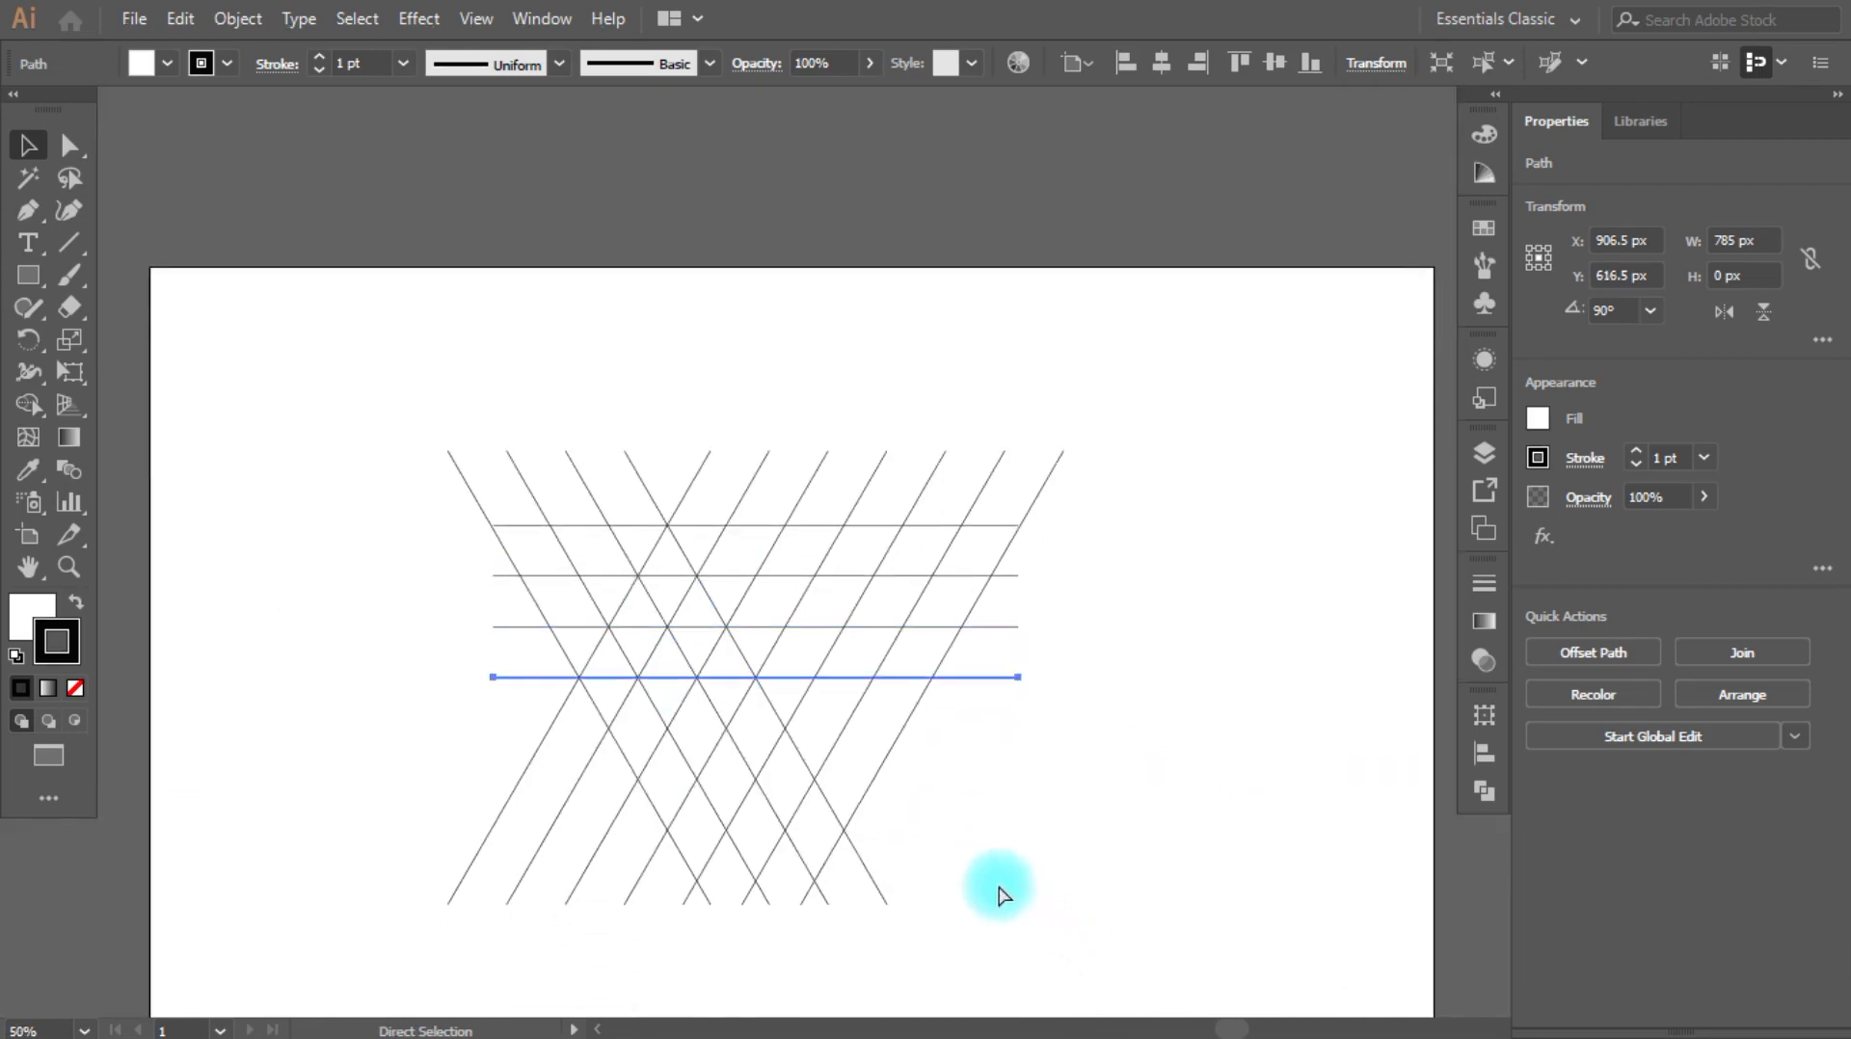
Step: Remove the fill from all the grid lines and lengthen the uppermost horizontal line to the left
{"action": "key", "text": "v"}
{"action": "left_click_drag", "start_coordinate": [1267, 341], "coordinate": [448, 918]}
{"action": "scroll", "coordinate": [448, 918], "scroll_direction": "down", "scroll_amount": 2}
{"action": "left_click", "coordinate": [448, 918]}
Step: Lengthen the lower ends of the second mirrored diagonal and the rightmost slanted line so they cross below the grid
{"action": "left_click_drag", "start_coordinate": [715, 828], "coordinate": [818, 892]}
{"action": "left_click", "coordinate": [835, 842]}
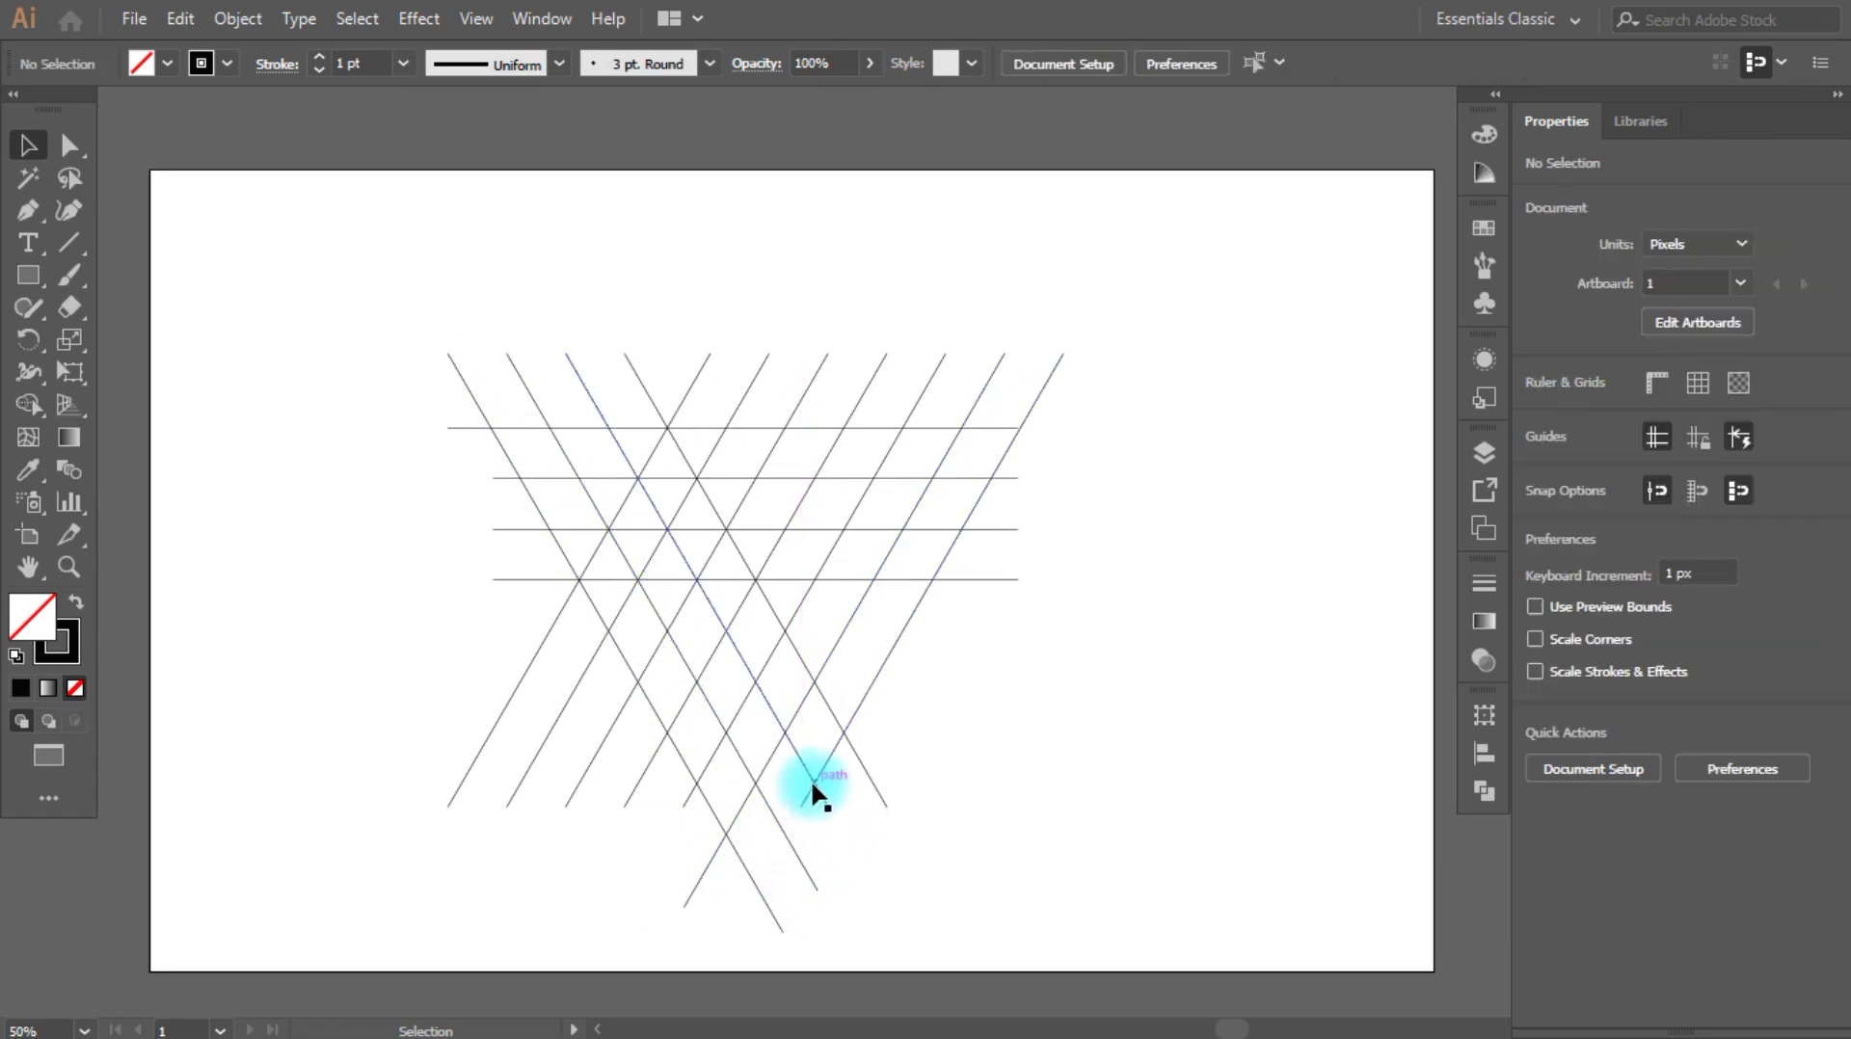
{"action": "left_click", "coordinate": [813, 790]}
{"action": "left_click", "coordinate": [835, 859]}
{"action": "left_click", "coordinate": [723, 802]}
{"action": "left_click", "coordinate": [806, 800]}
{"action": "left_click_drag", "start_coordinate": [806, 800], "coordinate": [747, 911]}
Step: Lengthen the lower ends of the third and fourth mirrored diagonals past the rightmost slanted line
{"action": "left_click", "coordinate": [828, 811]}
{"action": "left_click_drag", "start_coordinate": [828, 811], "coordinate": [863, 865]}
{"action": "left_click", "coordinate": [894, 813]}
{"action": "left_click", "coordinate": [881, 793]}
{"action": "left_click_drag", "start_coordinate": [881, 793], "coordinate": [906, 838]}
{"action": "left_click", "coordinate": [943, 831]}
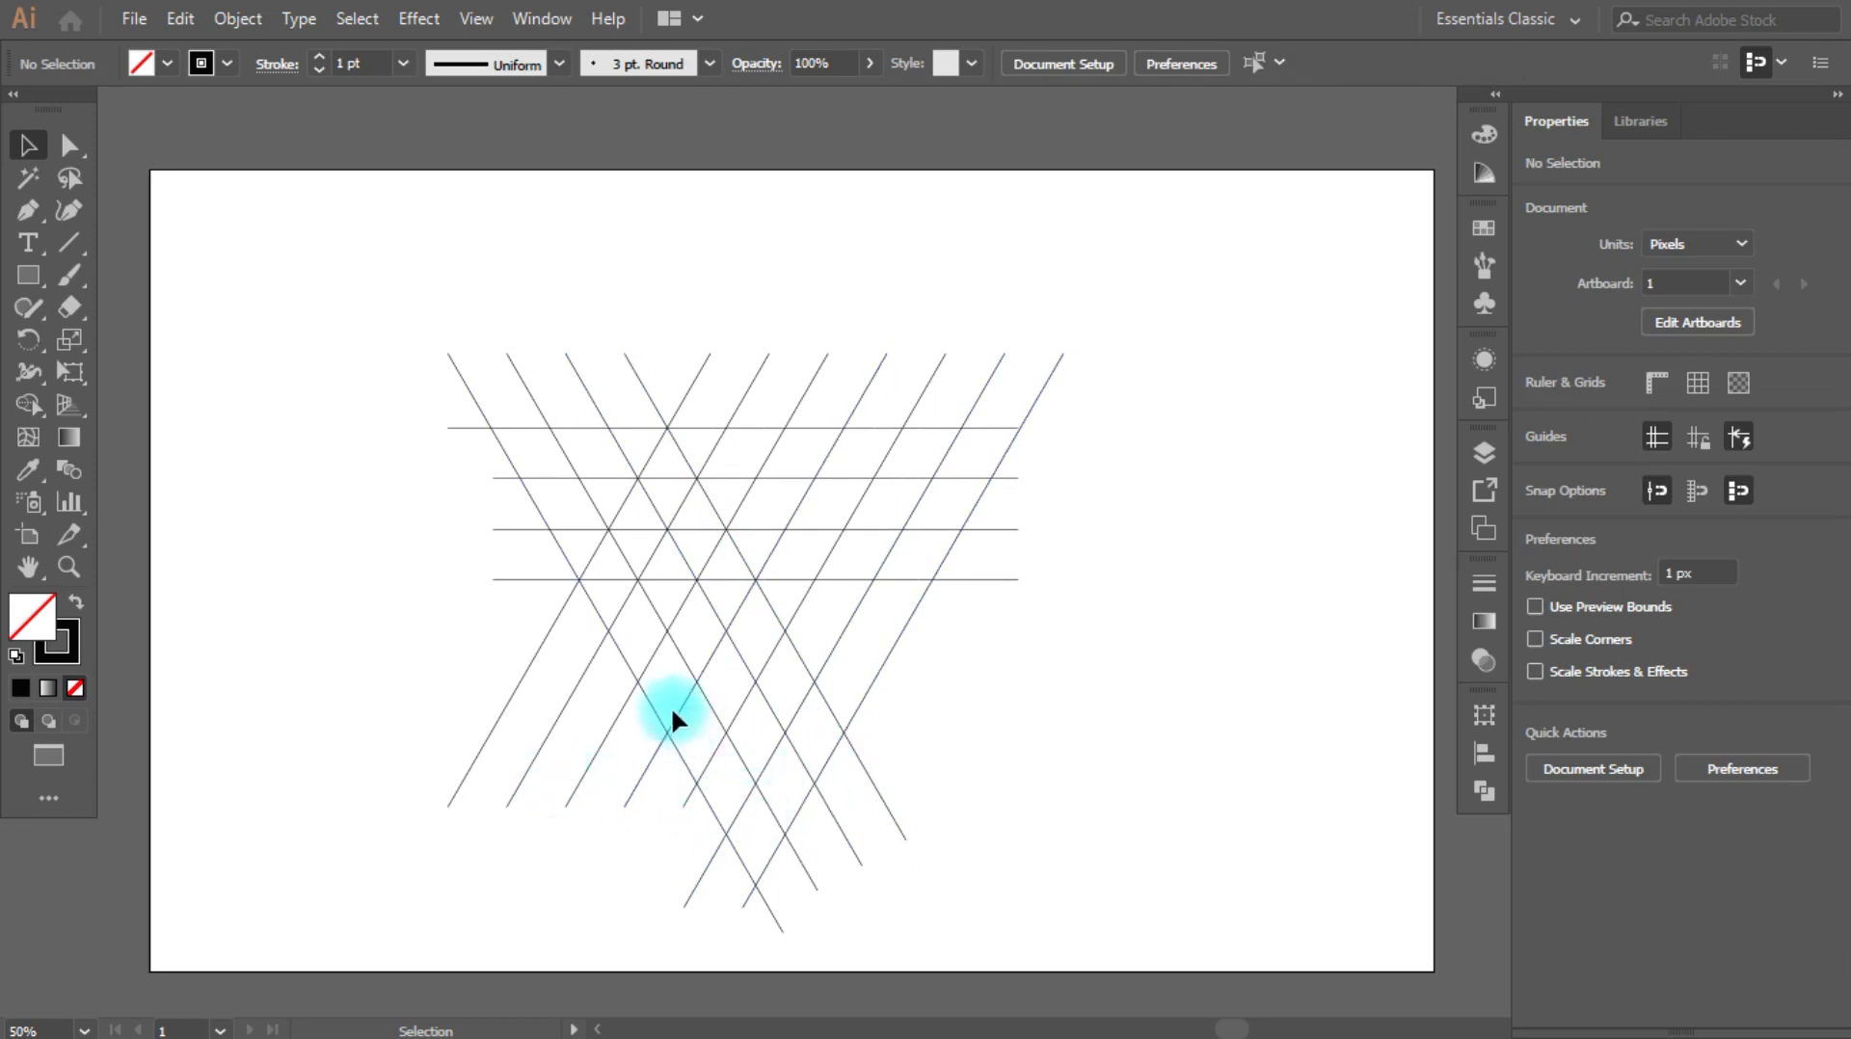
Step: Select all the grid lines for the Shape Builder tool and set the fill color to #020202
{"action": "left_click_drag", "start_coordinate": [219, 231], "coordinate": [1039, 940]}
{"action": "left_click", "coordinate": [28, 404]}
{"action": "double_click", "coordinate": [42, 636]}
{"action": "type", "text": "ffffff"}
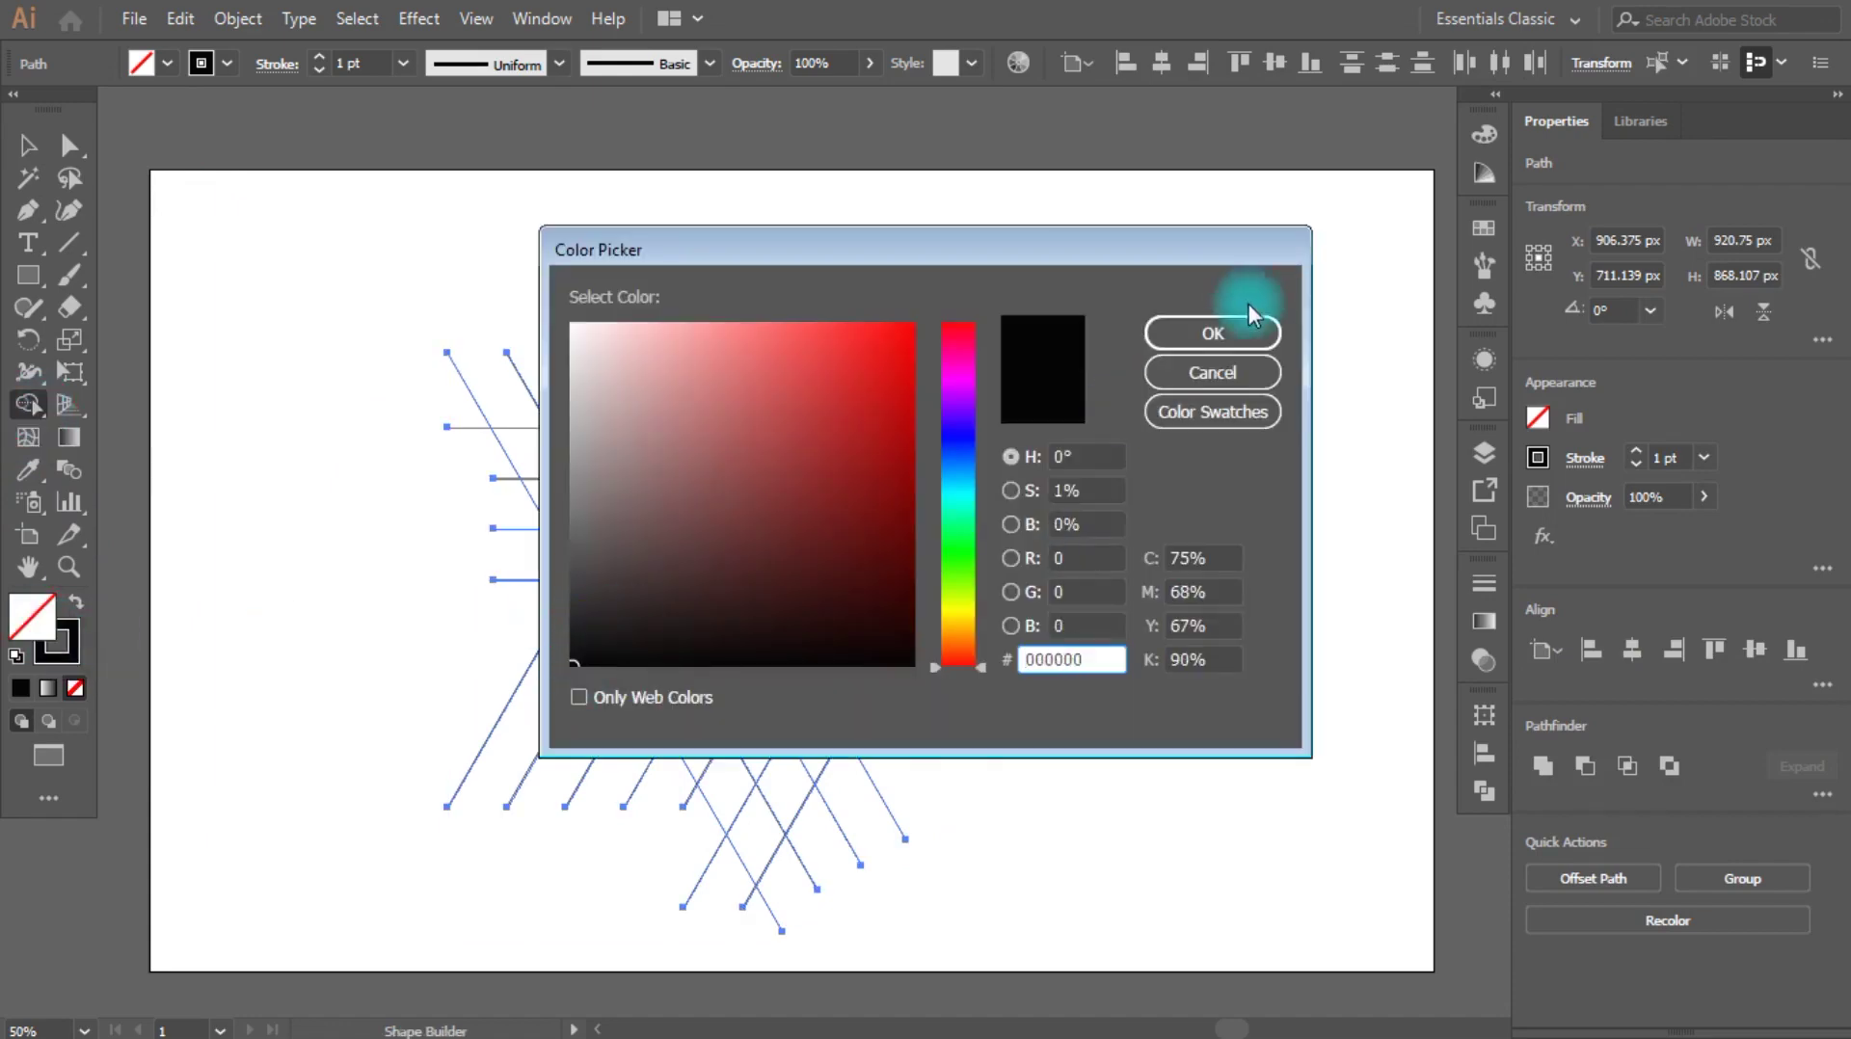
{"action": "key", "text": "Return"}
{"action": "double_click", "coordinate": [48, 622]}
{"action": "type", "text": "020202"}
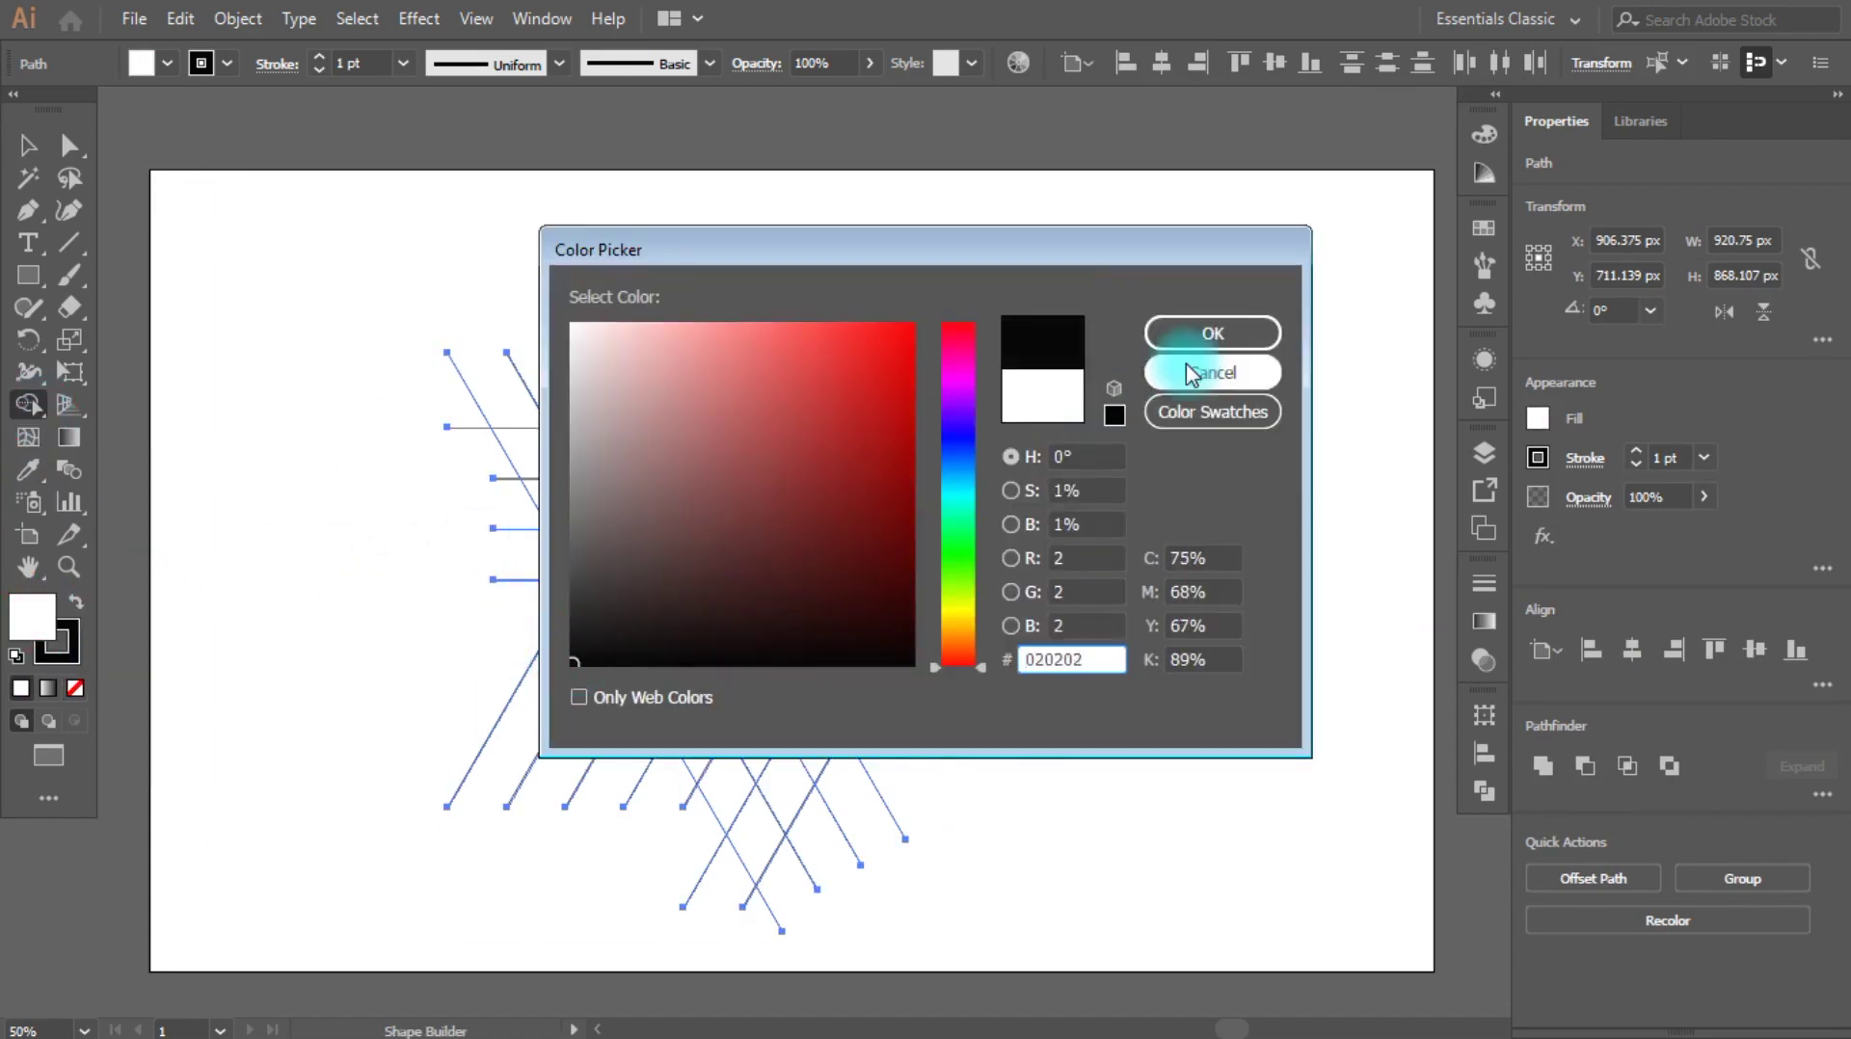
{"action": "left_click", "coordinate": [1211, 330]}
Step: Merge grid cells with Shape Builder into three logo pieces: an open V shape, an upper hook and a long diagonal bar
{"action": "mouse_move", "coordinate": [618, 464]}
{"action": "left_mouse_down"}
{"action": "mouse_move", "coordinate": [568, 513]}
{"action": "mouse_move", "coordinate": [636, 663]}
{"action": "left_mouse_up"}
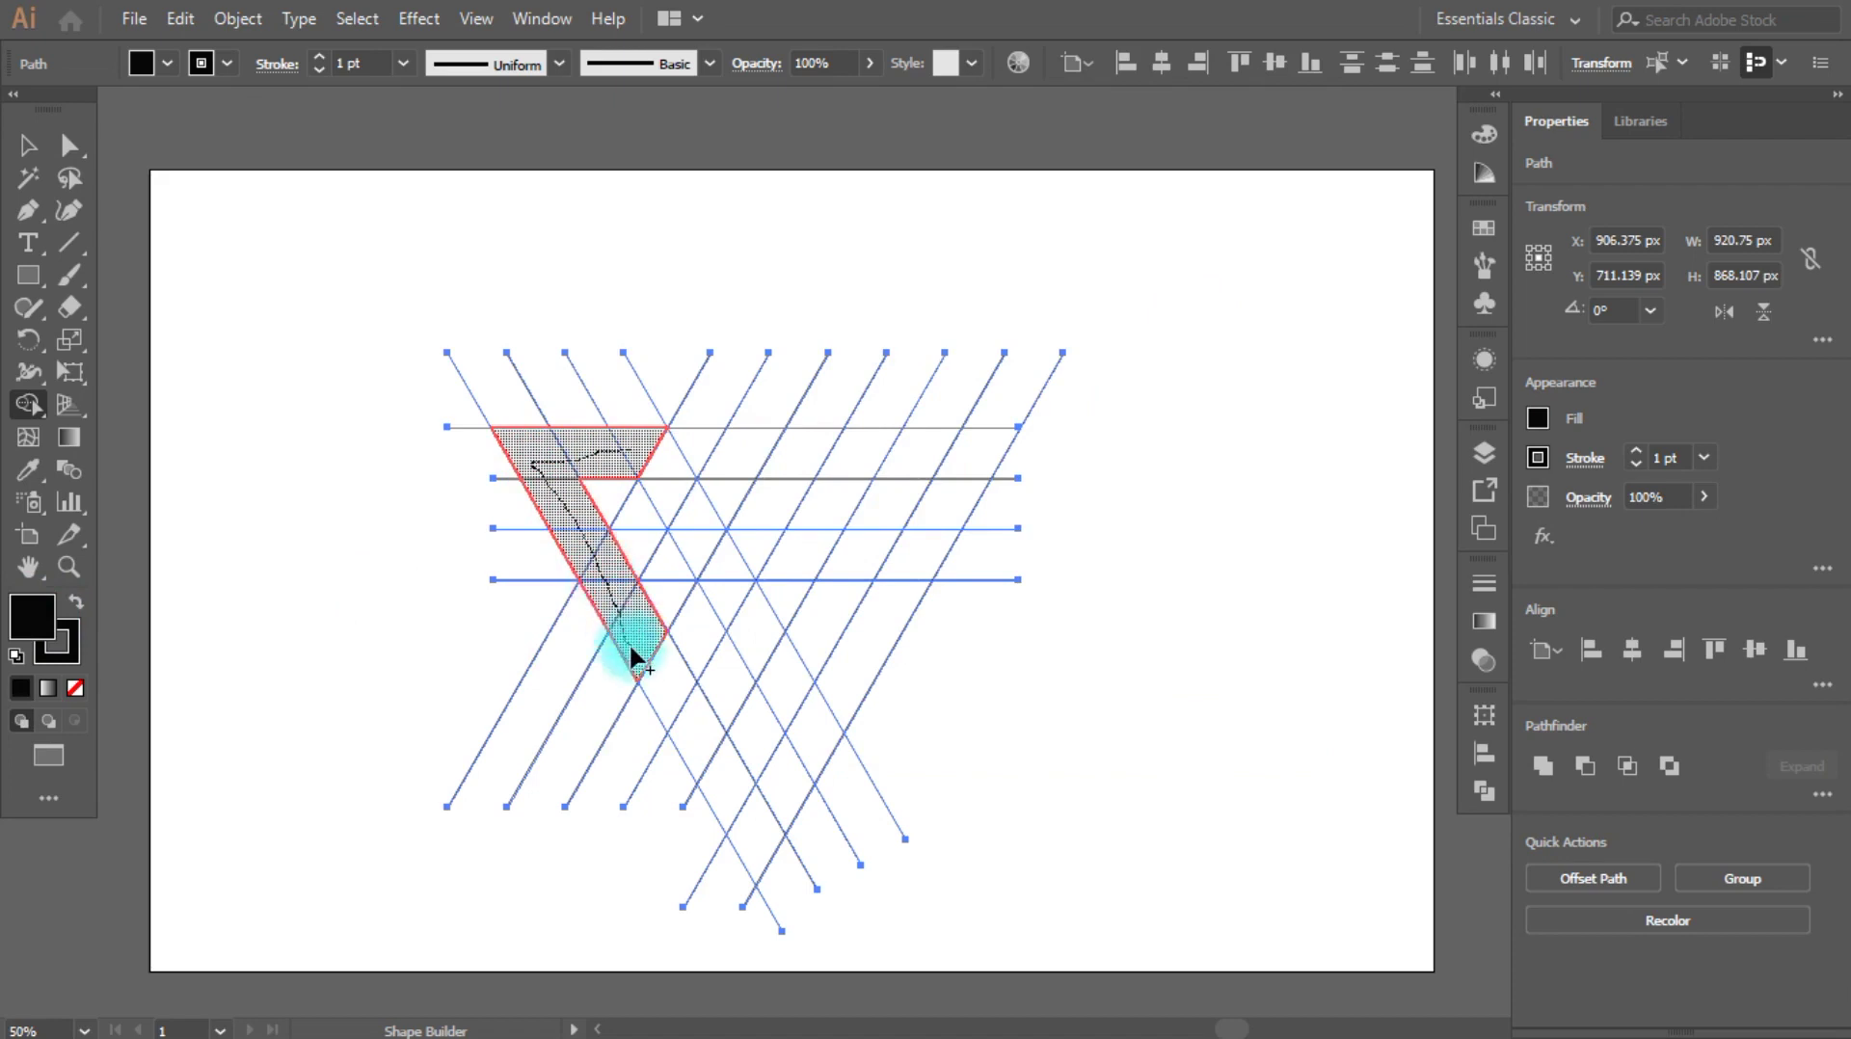
{"action": "left_click_drag", "start_coordinate": [725, 686], "coordinate": [766, 597]}
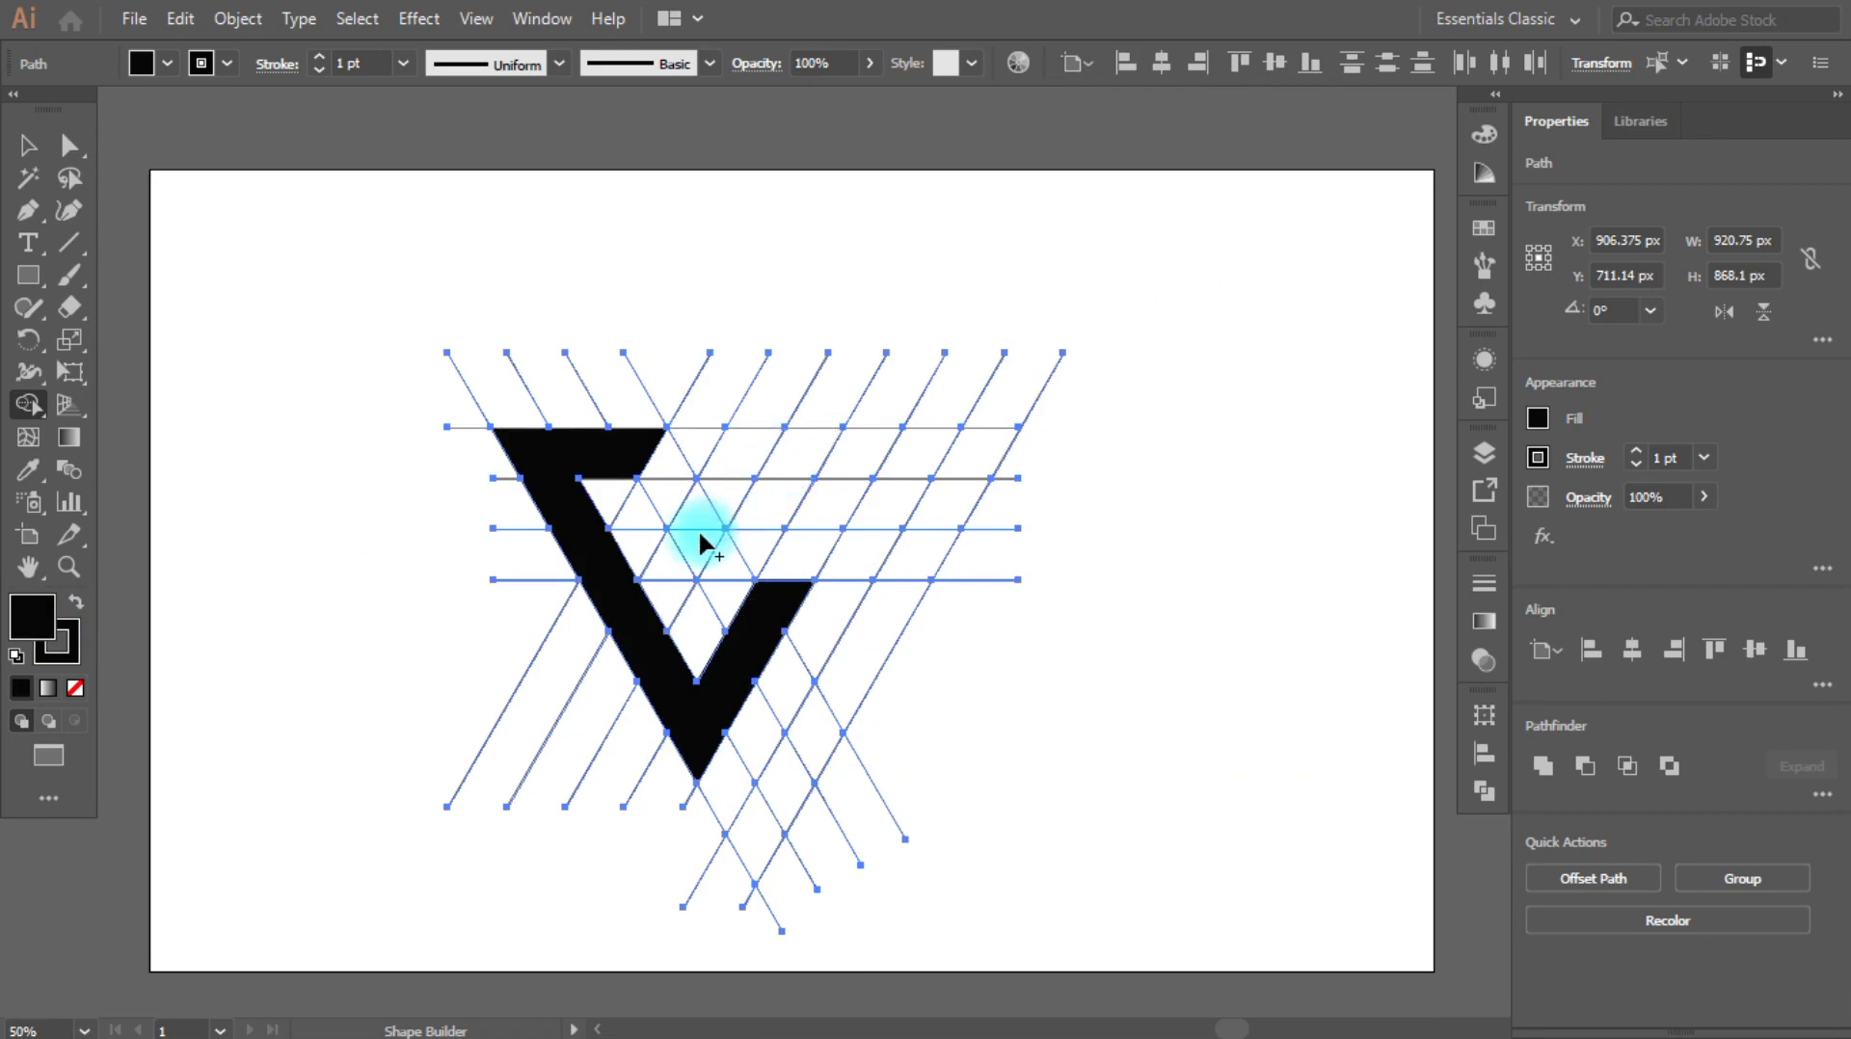
{"action": "left_click_drag", "start_coordinate": [700, 535], "coordinate": [714, 492]}
{"action": "left_click_drag", "start_coordinate": [825, 524], "coordinate": [825, 522]}
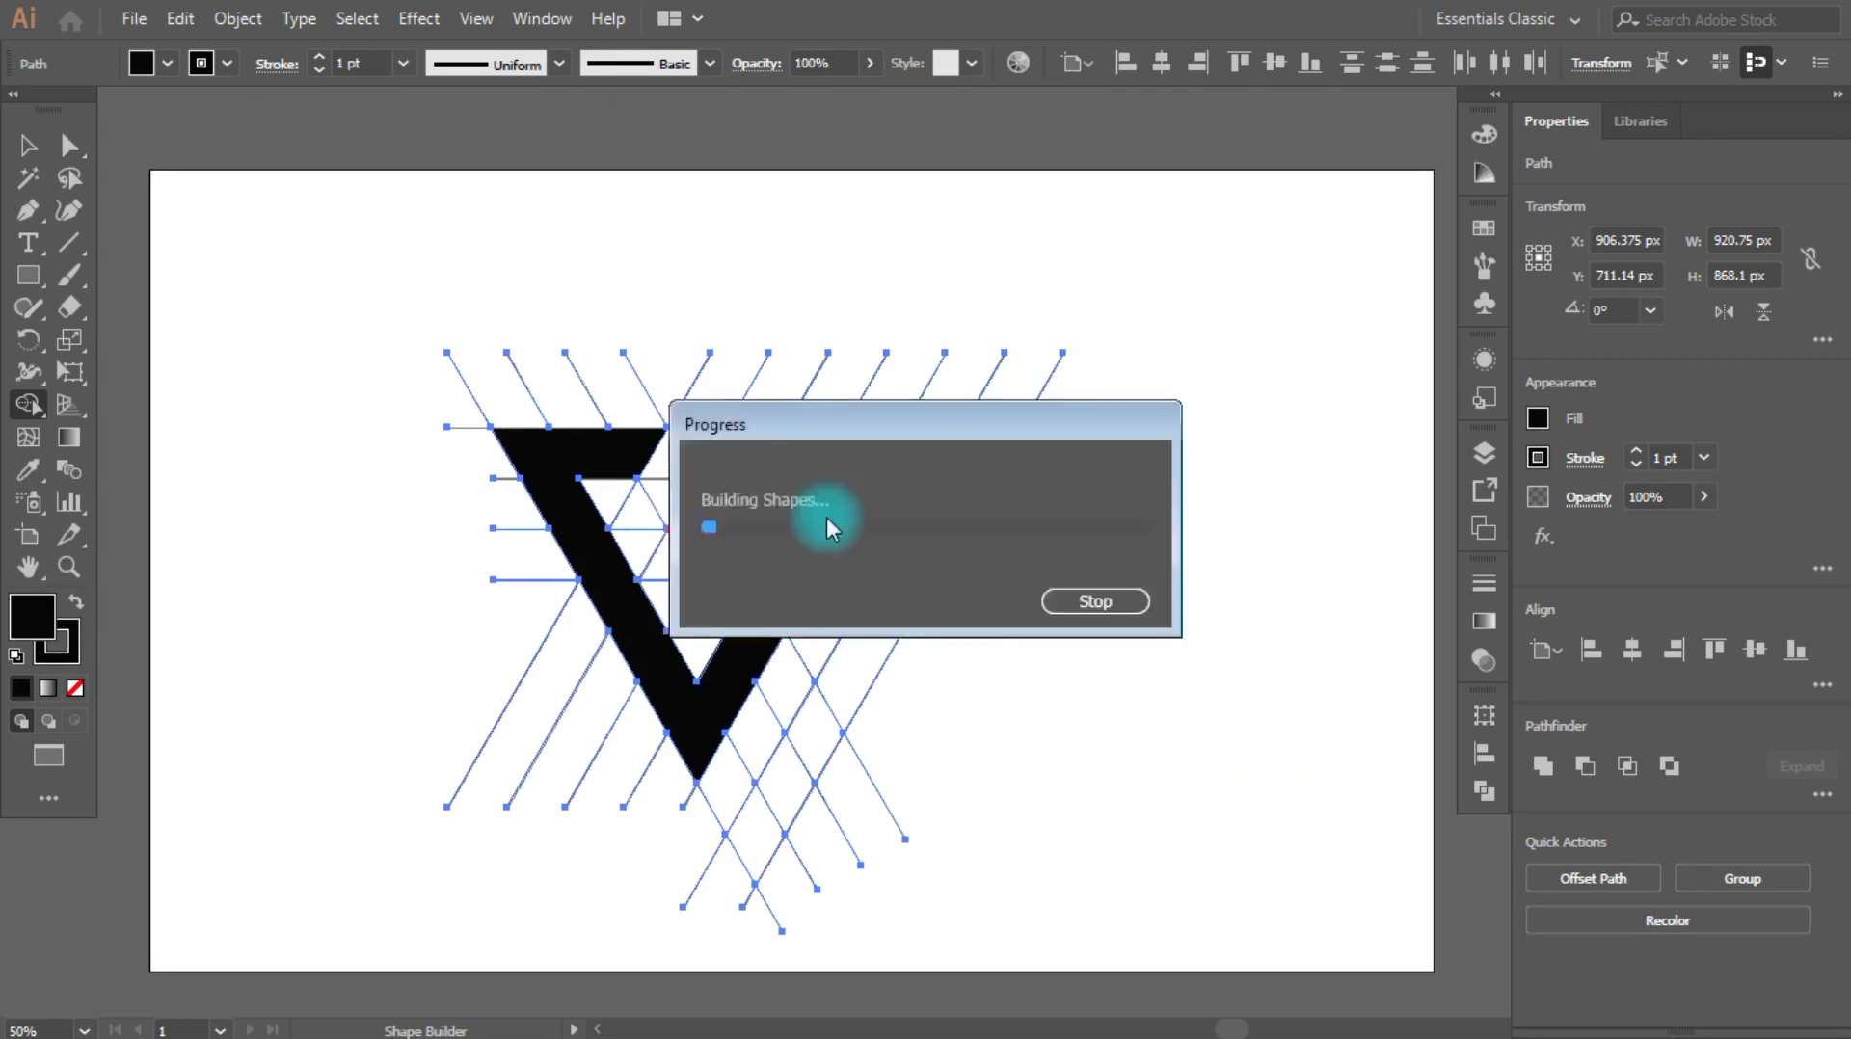
{"action": "left_click_drag", "start_coordinate": [919, 564], "coordinate": [900, 628]}
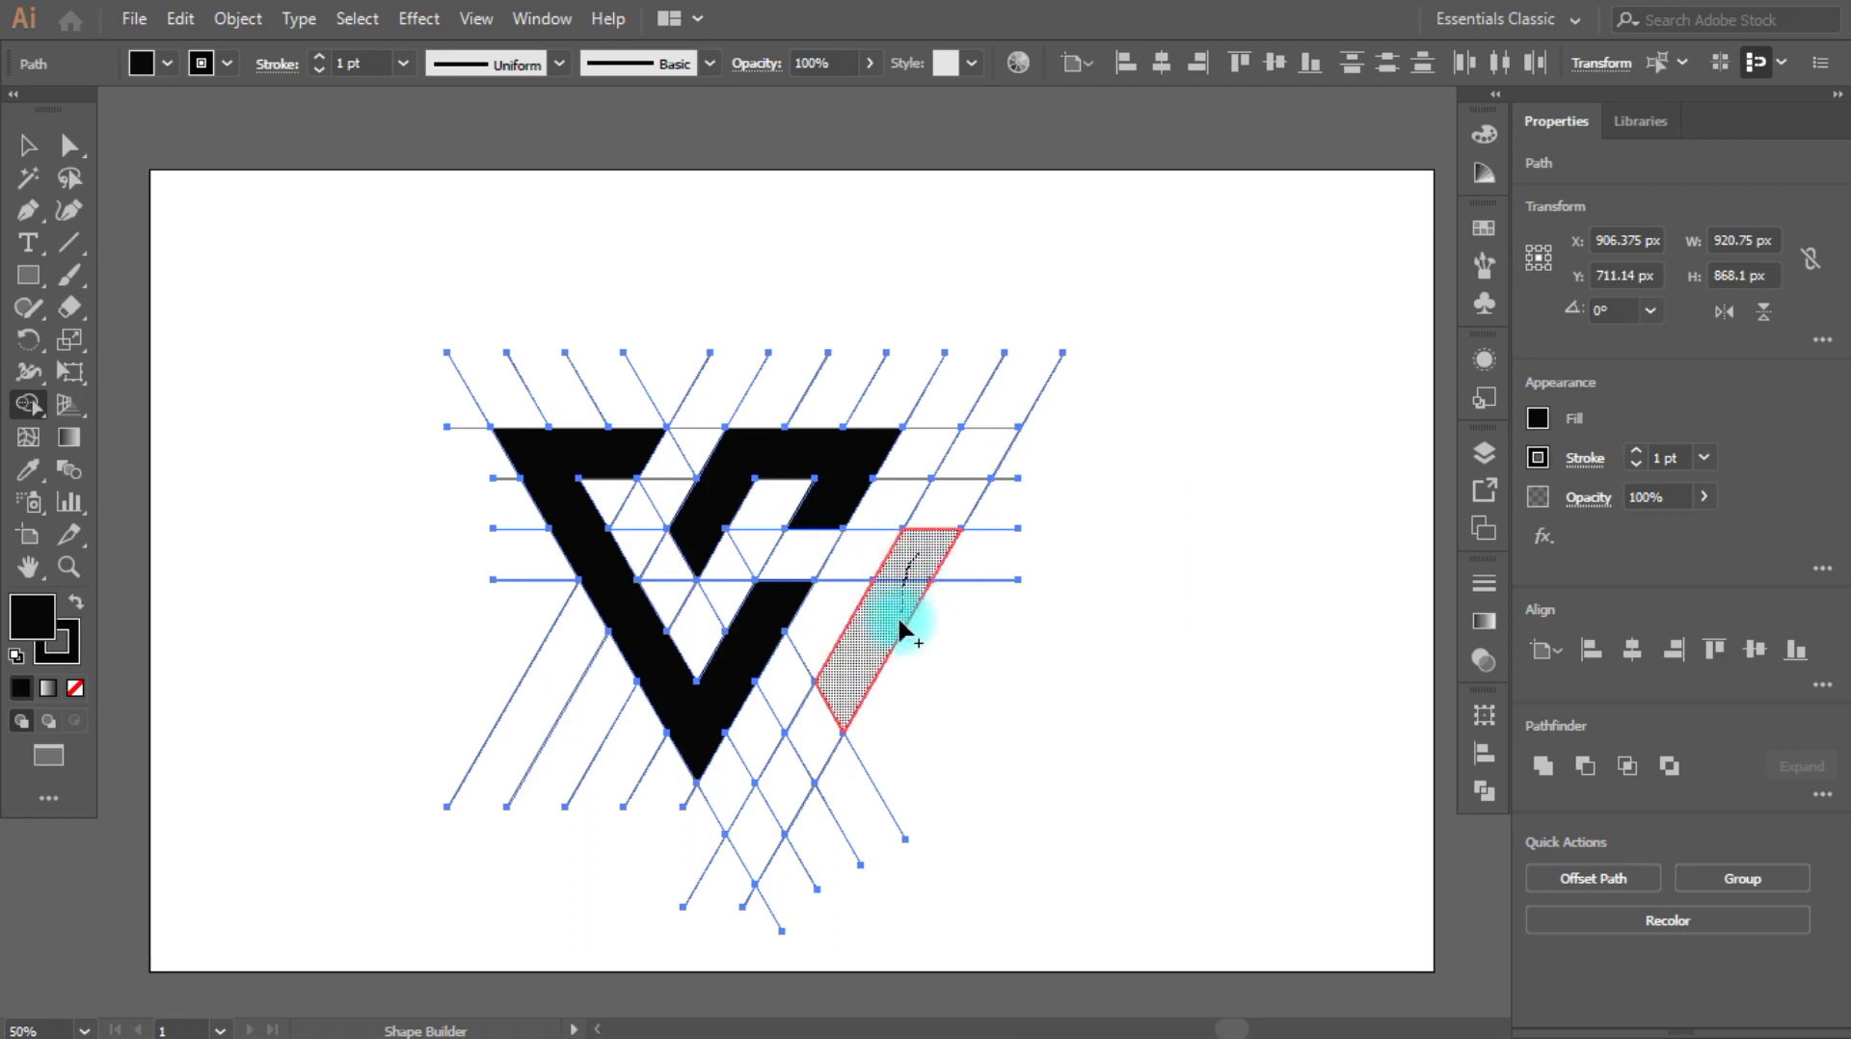
{"action": "mouse_move", "coordinate": [819, 737]}
{"action": "left_mouse_down"}
{"action": "mouse_move", "coordinate": [758, 825]}
{"action": "mouse_move", "coordinate": [952, 470]}
{"action": "left_mouse_up"}
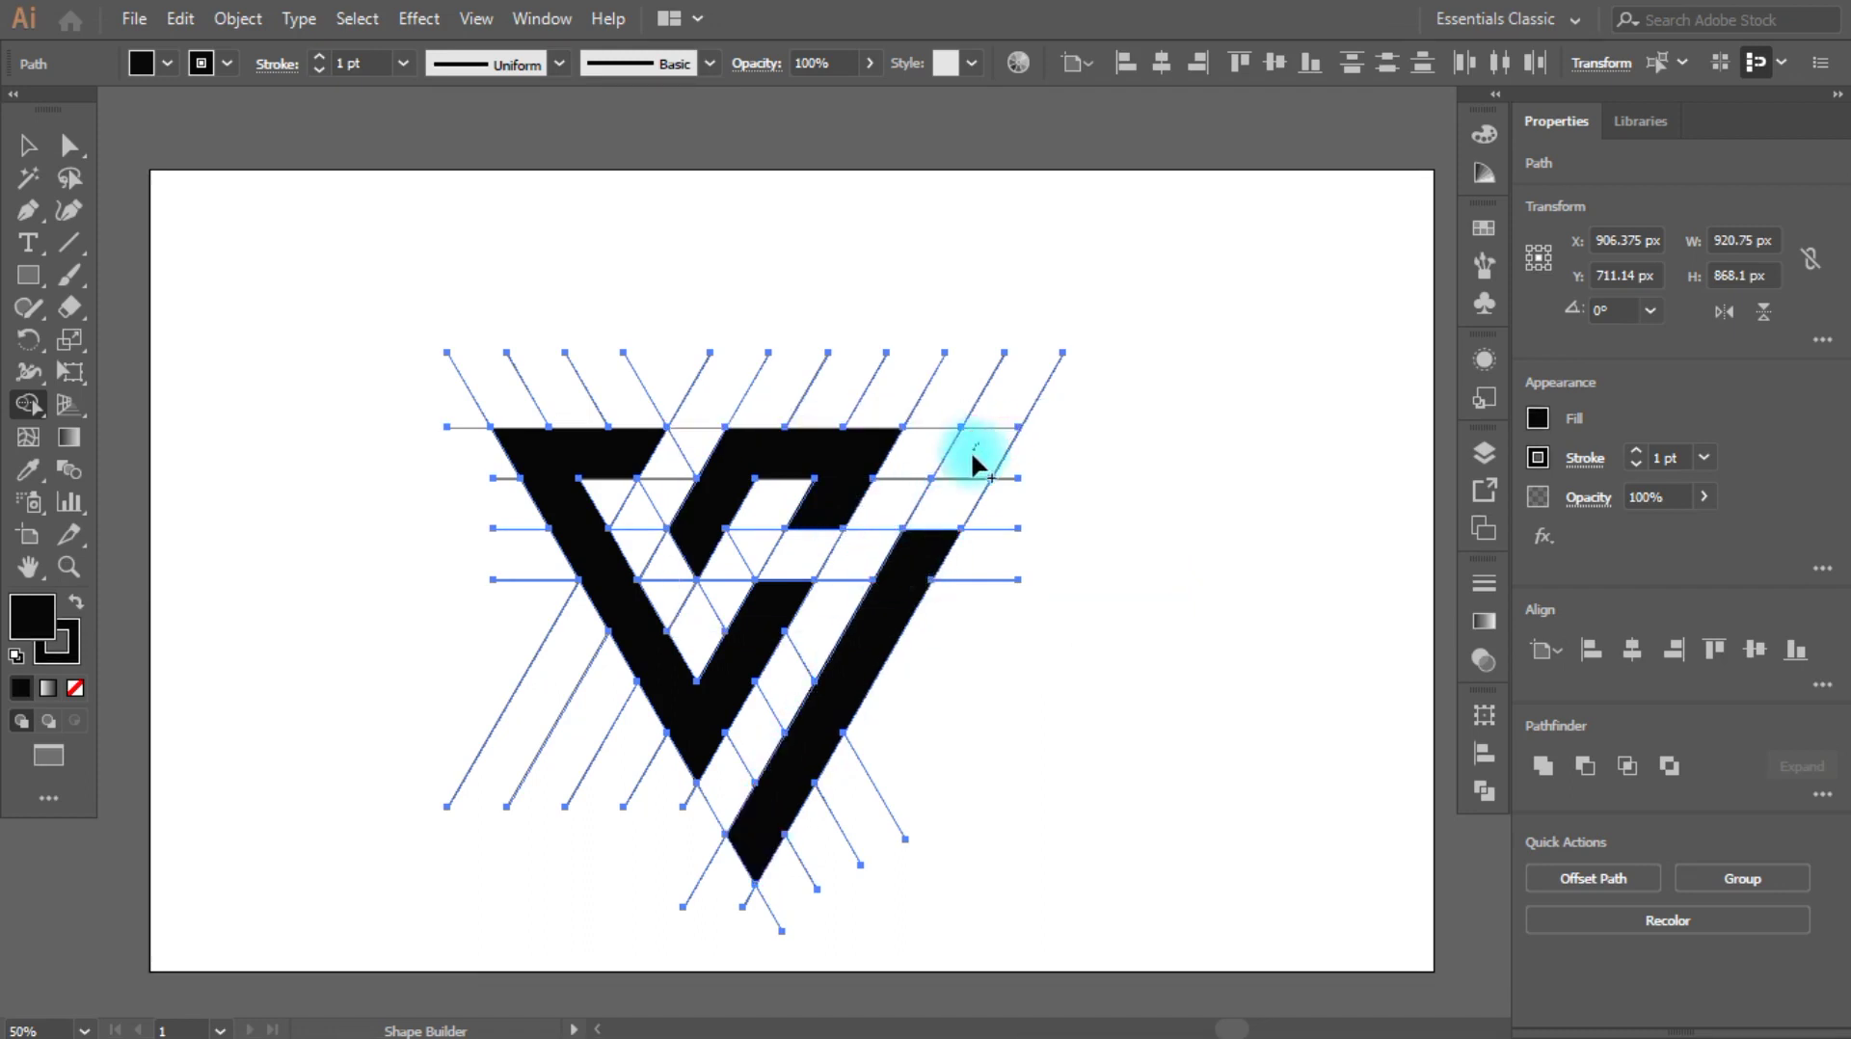
Step: Stretch the right-hand segment of the uppermost horizontal line to the right, past the outermost slanted line
{"action": "key", "text": "v"}
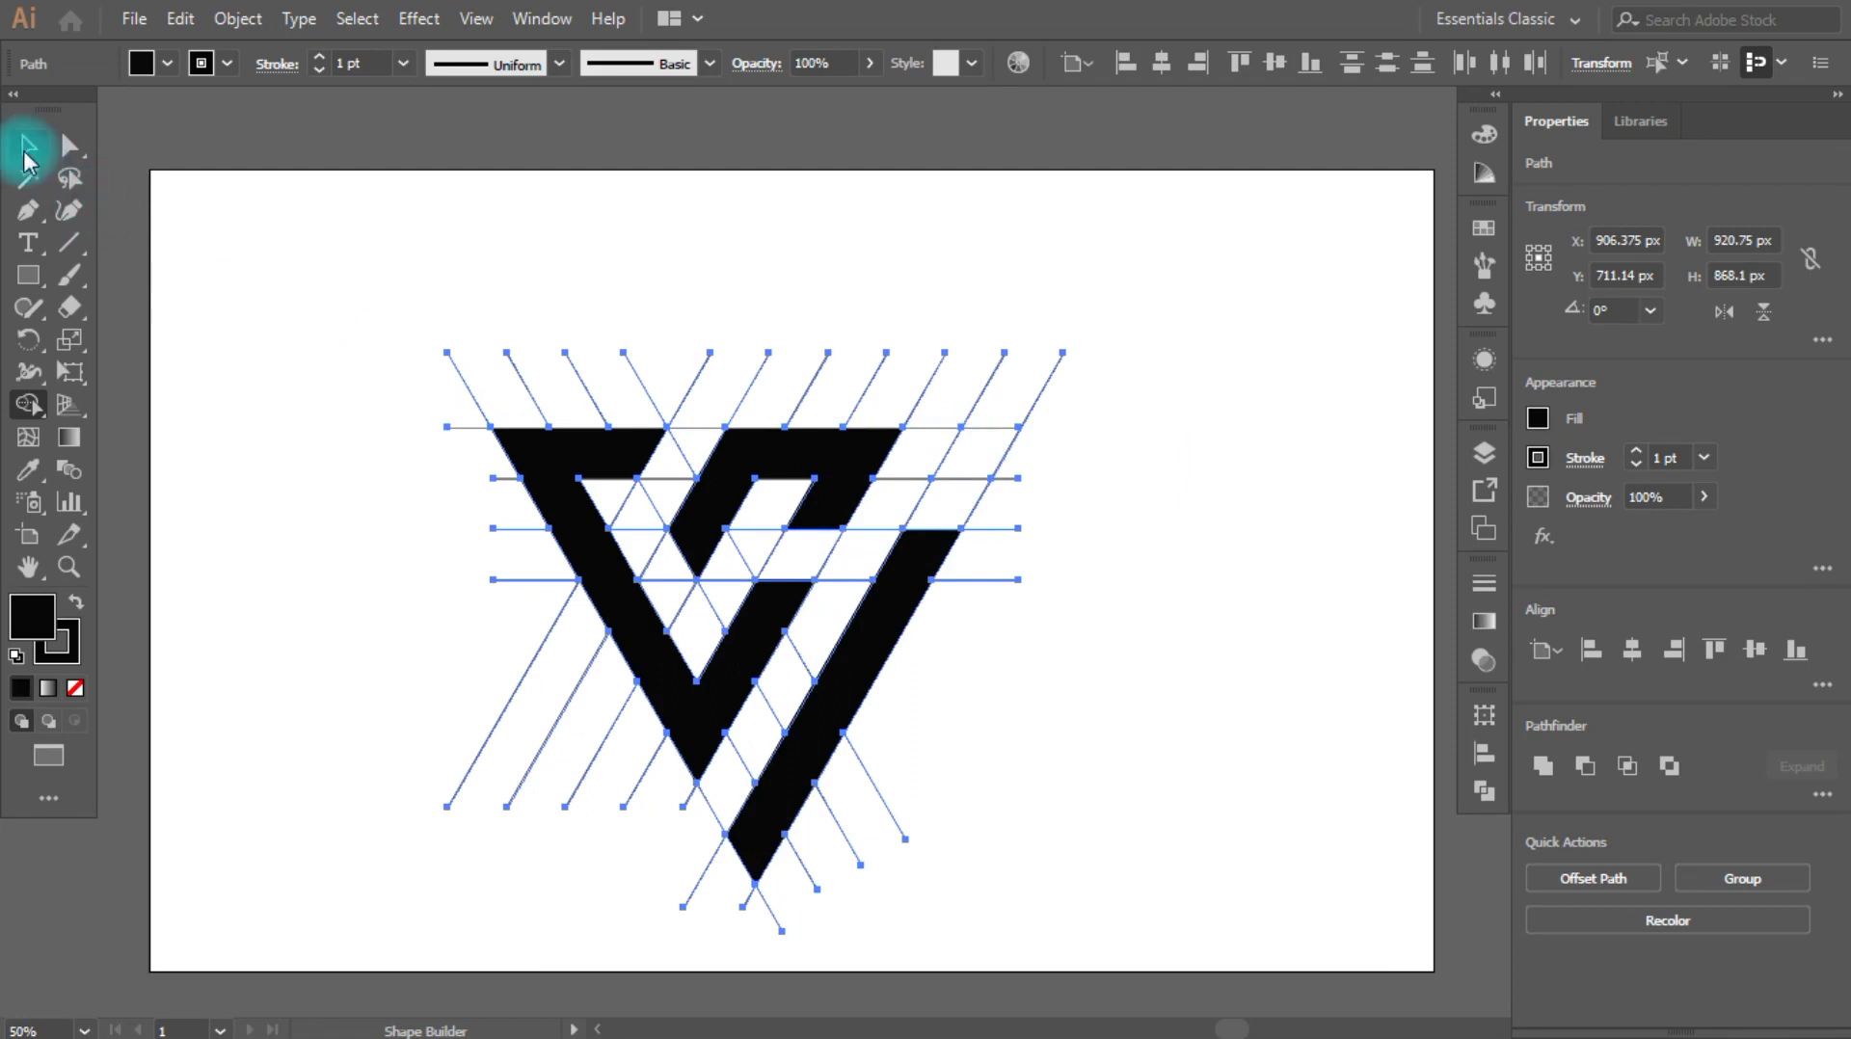
{"action": "left_click", "coordinate": [968, 469]}
{"action": "left_click_drag", "start_coordinate": [996, 429], "coordinate": [1058, 427]}
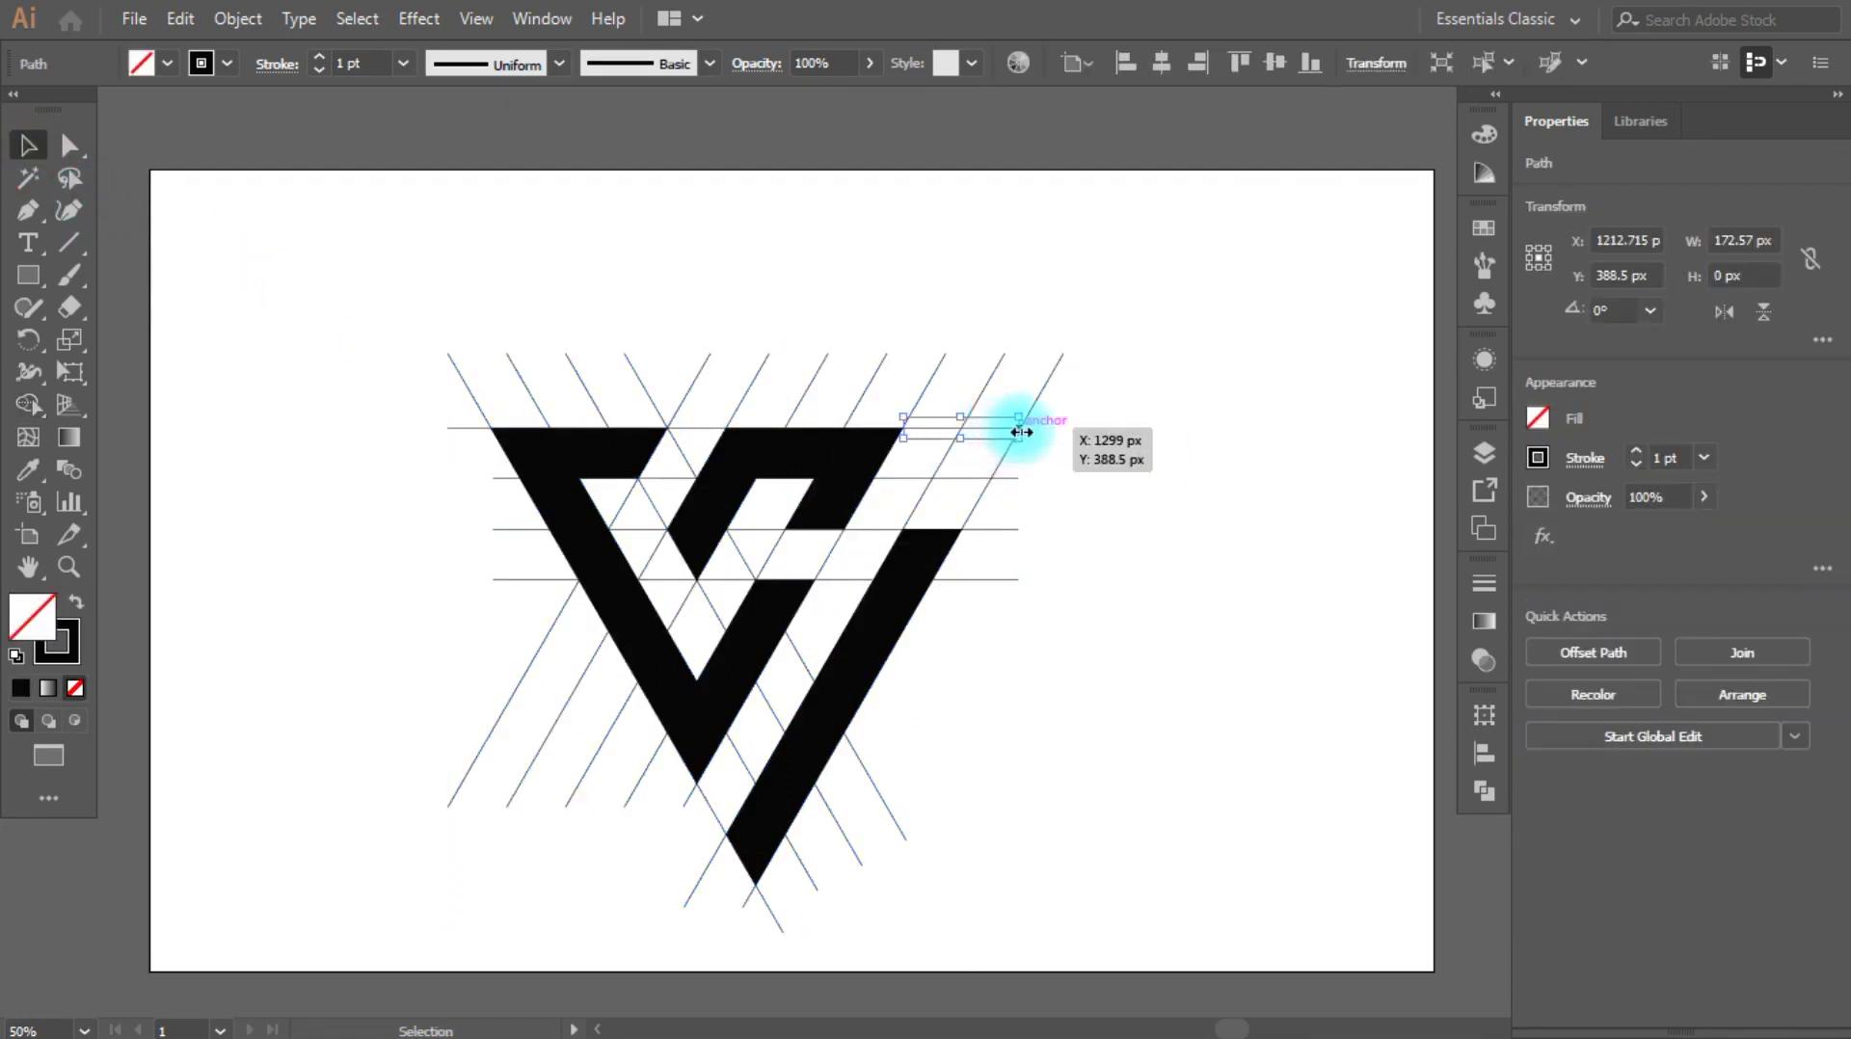
Step: Select all linework, set the fill to #050505 and fill the small parallelogram cell at the logo's upper right with Shape Builder
{"action": "left_click", "coordinate": [29, 404]}
{"action": "key", "text": "ctrl+a"}
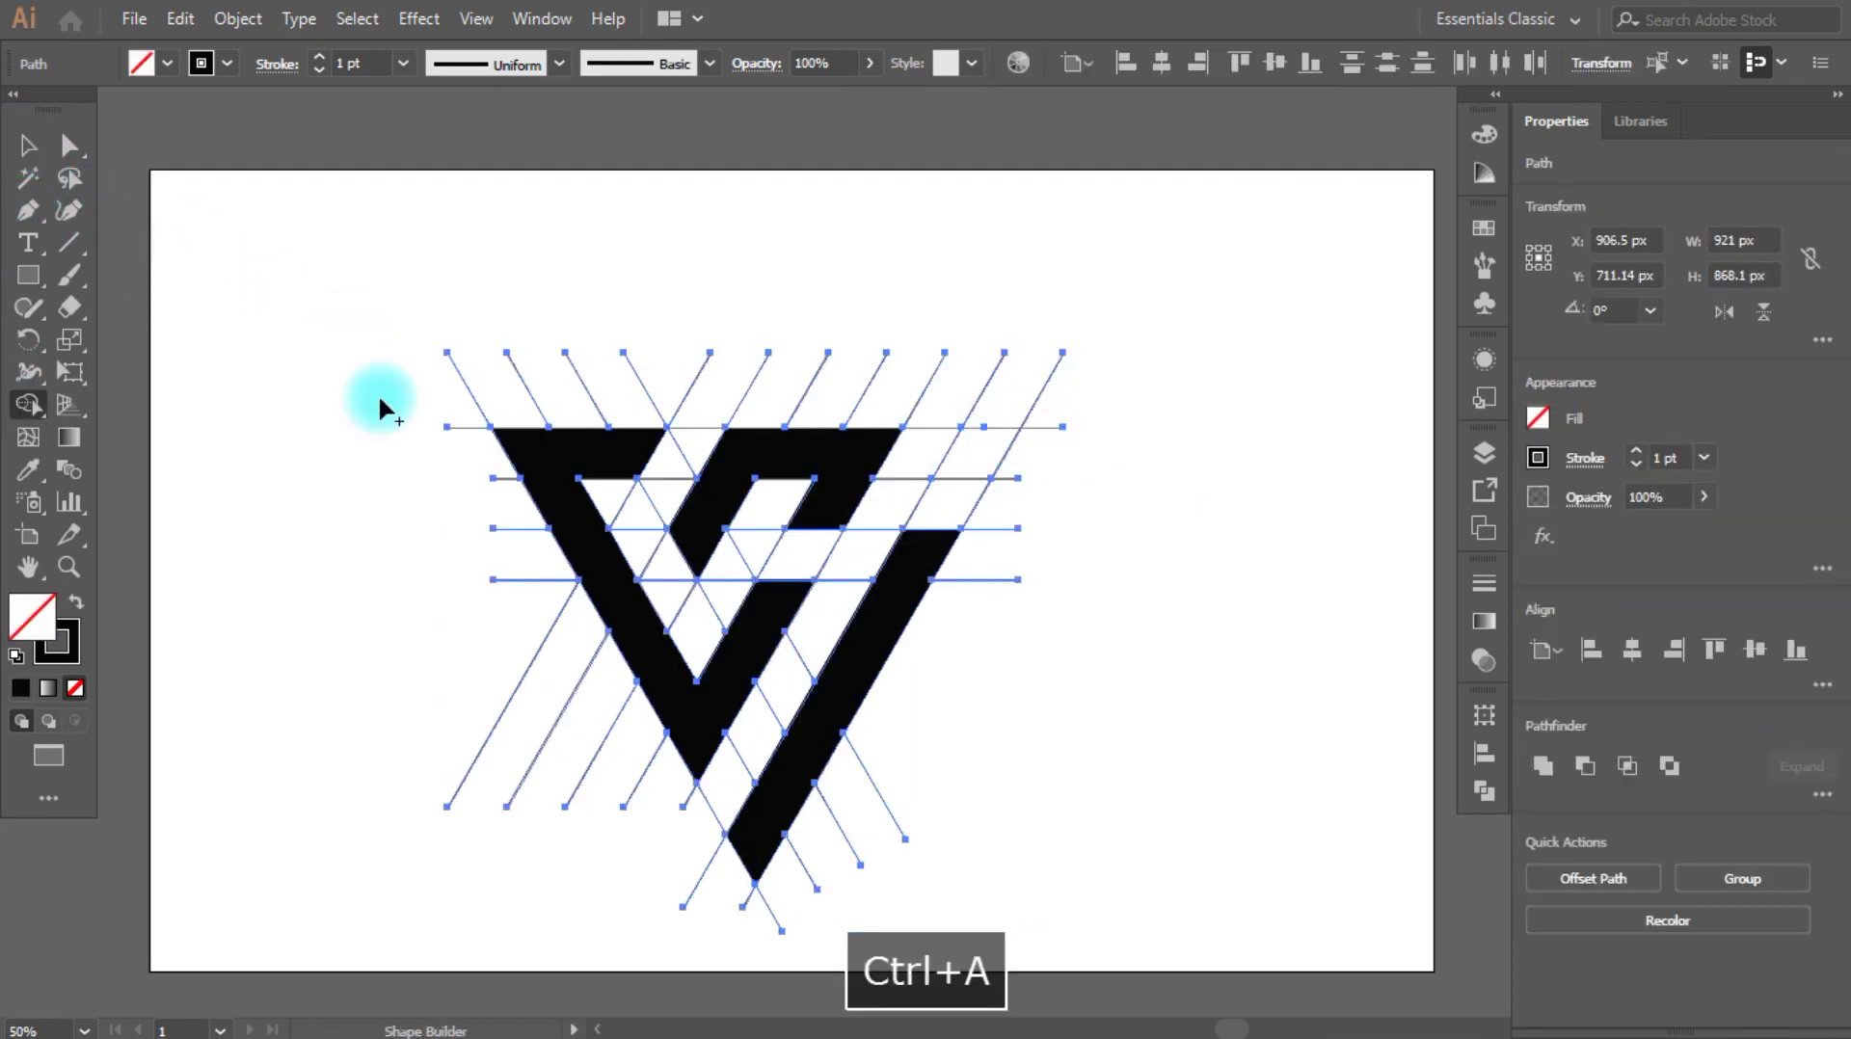
{"action": "double_click", "coordinate": [73, 648]}
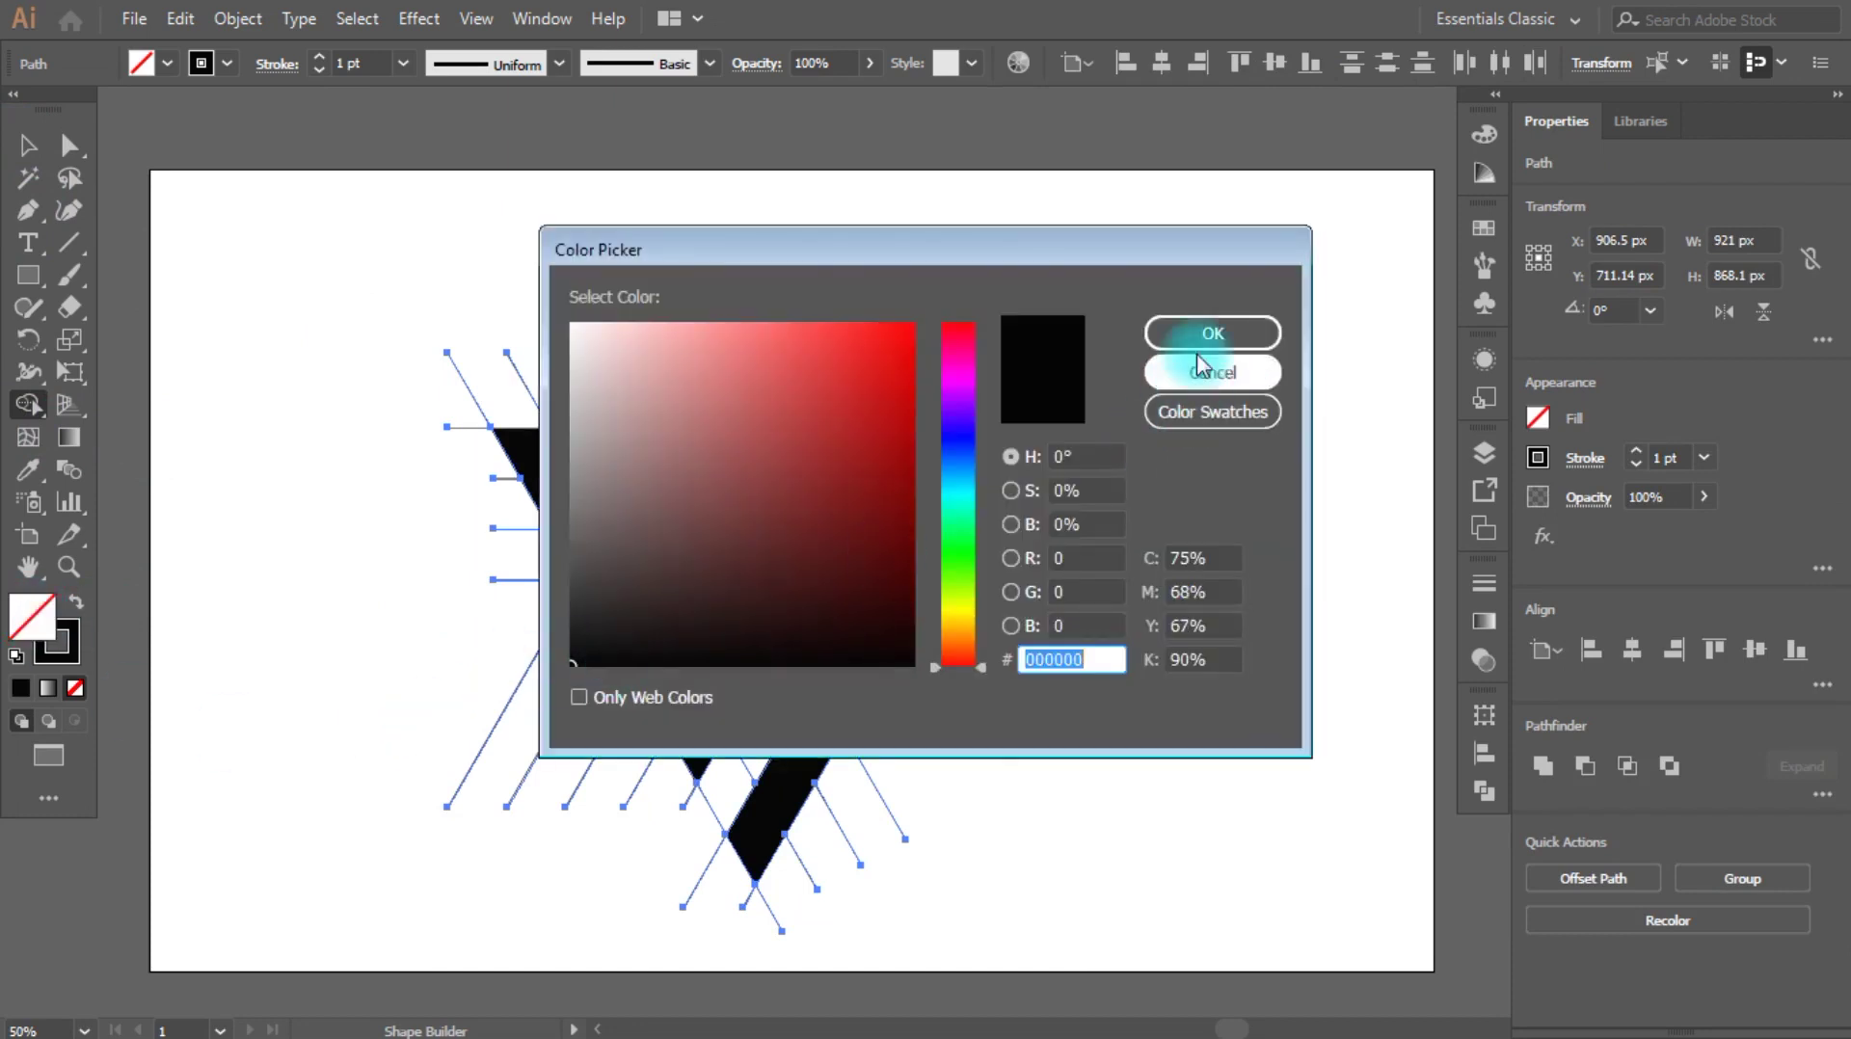
{"action": "left_click", "coordinate": [1212, 372]}
{"action": "key", "text": "d"}
{"action": "double_click", "coordinate": [32, 617]}
{"action": "left_click", "coordinate": [568, 650]}
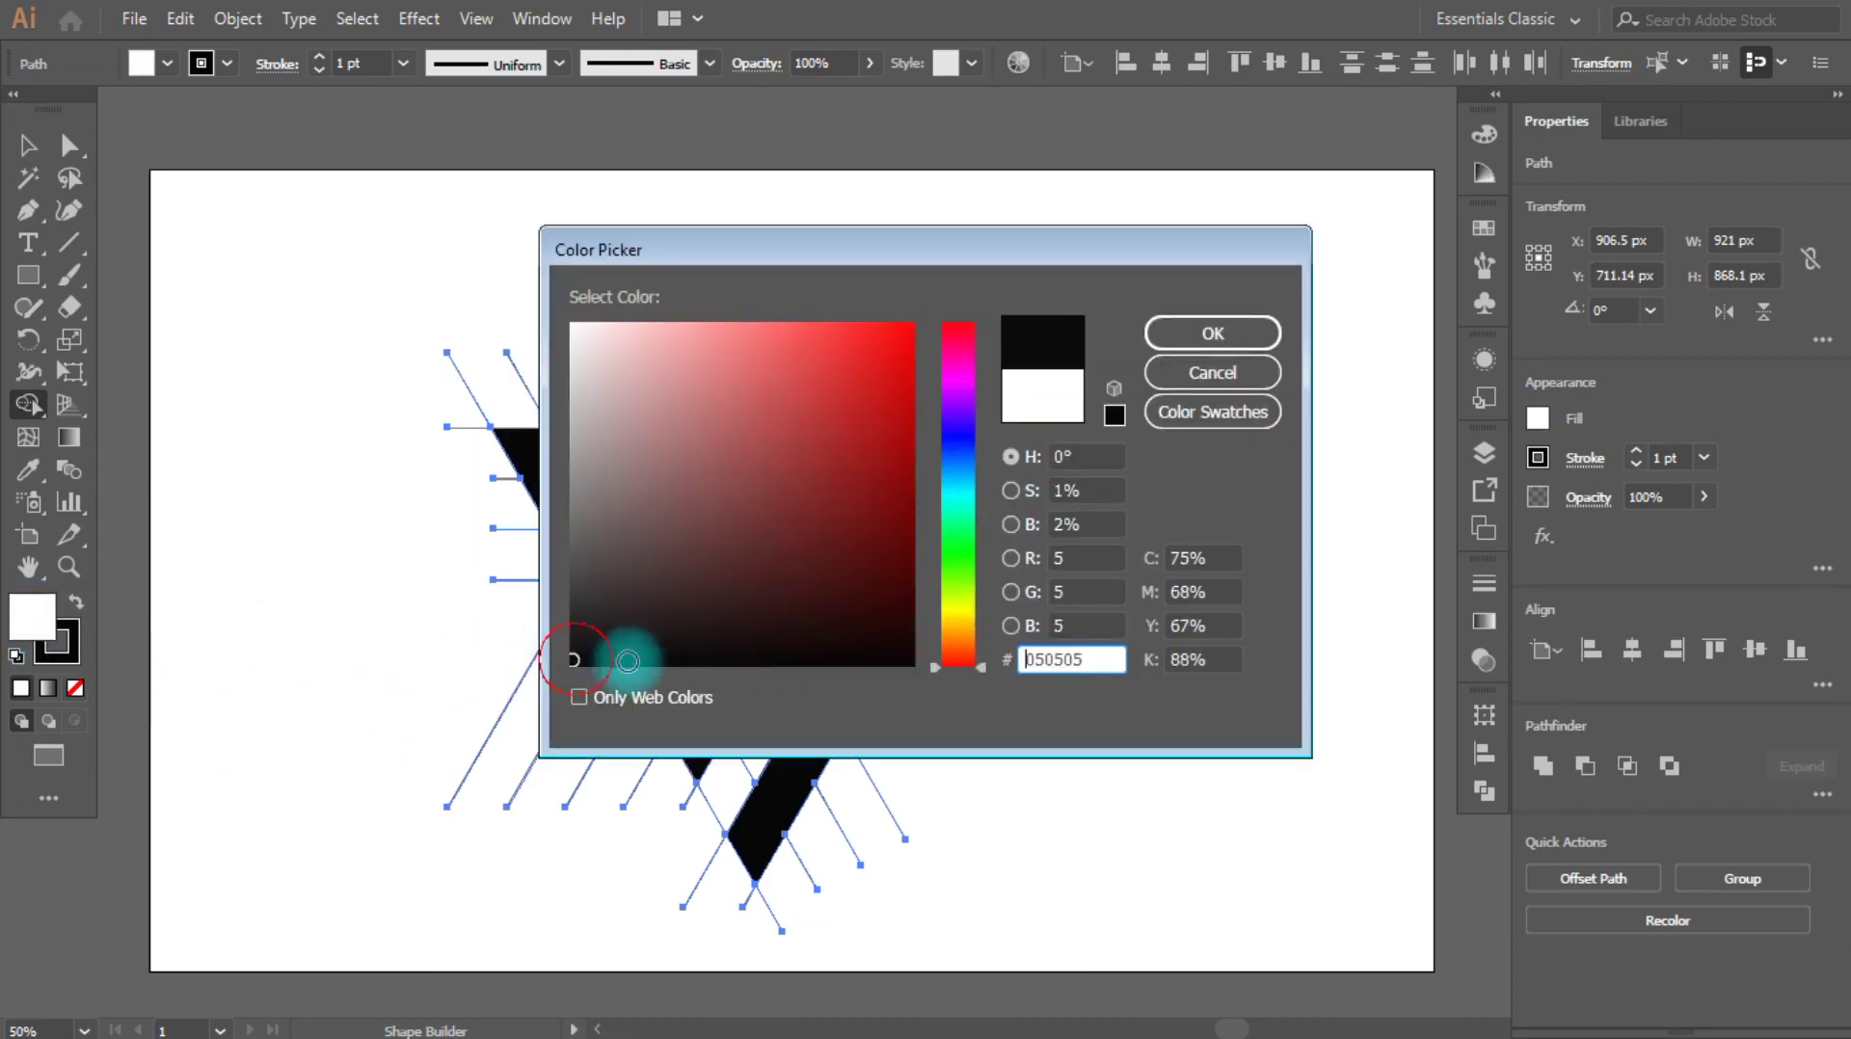
{"action": "left_click", "coordinate": [1195, 338]}
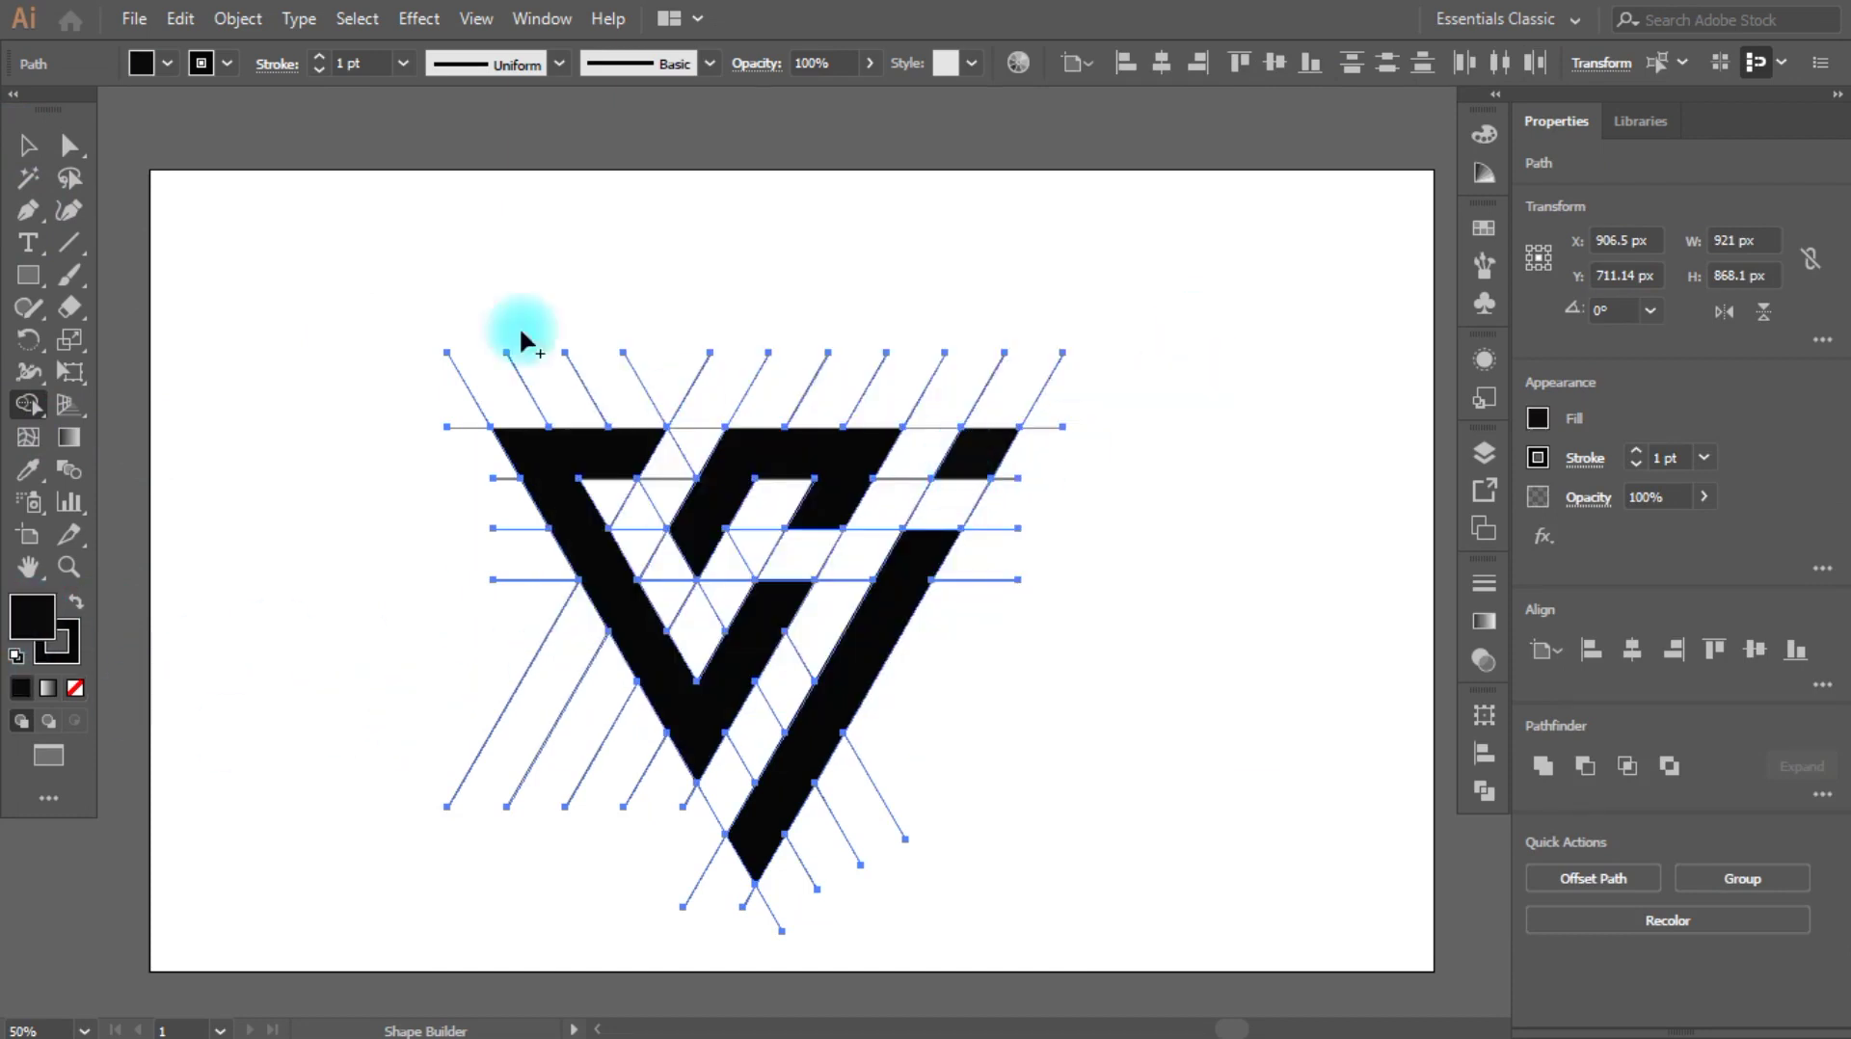
{"action": "left_click", "coordinate": [27, 146]}
{"action": "left_click", "coordinate": [215, 248]}
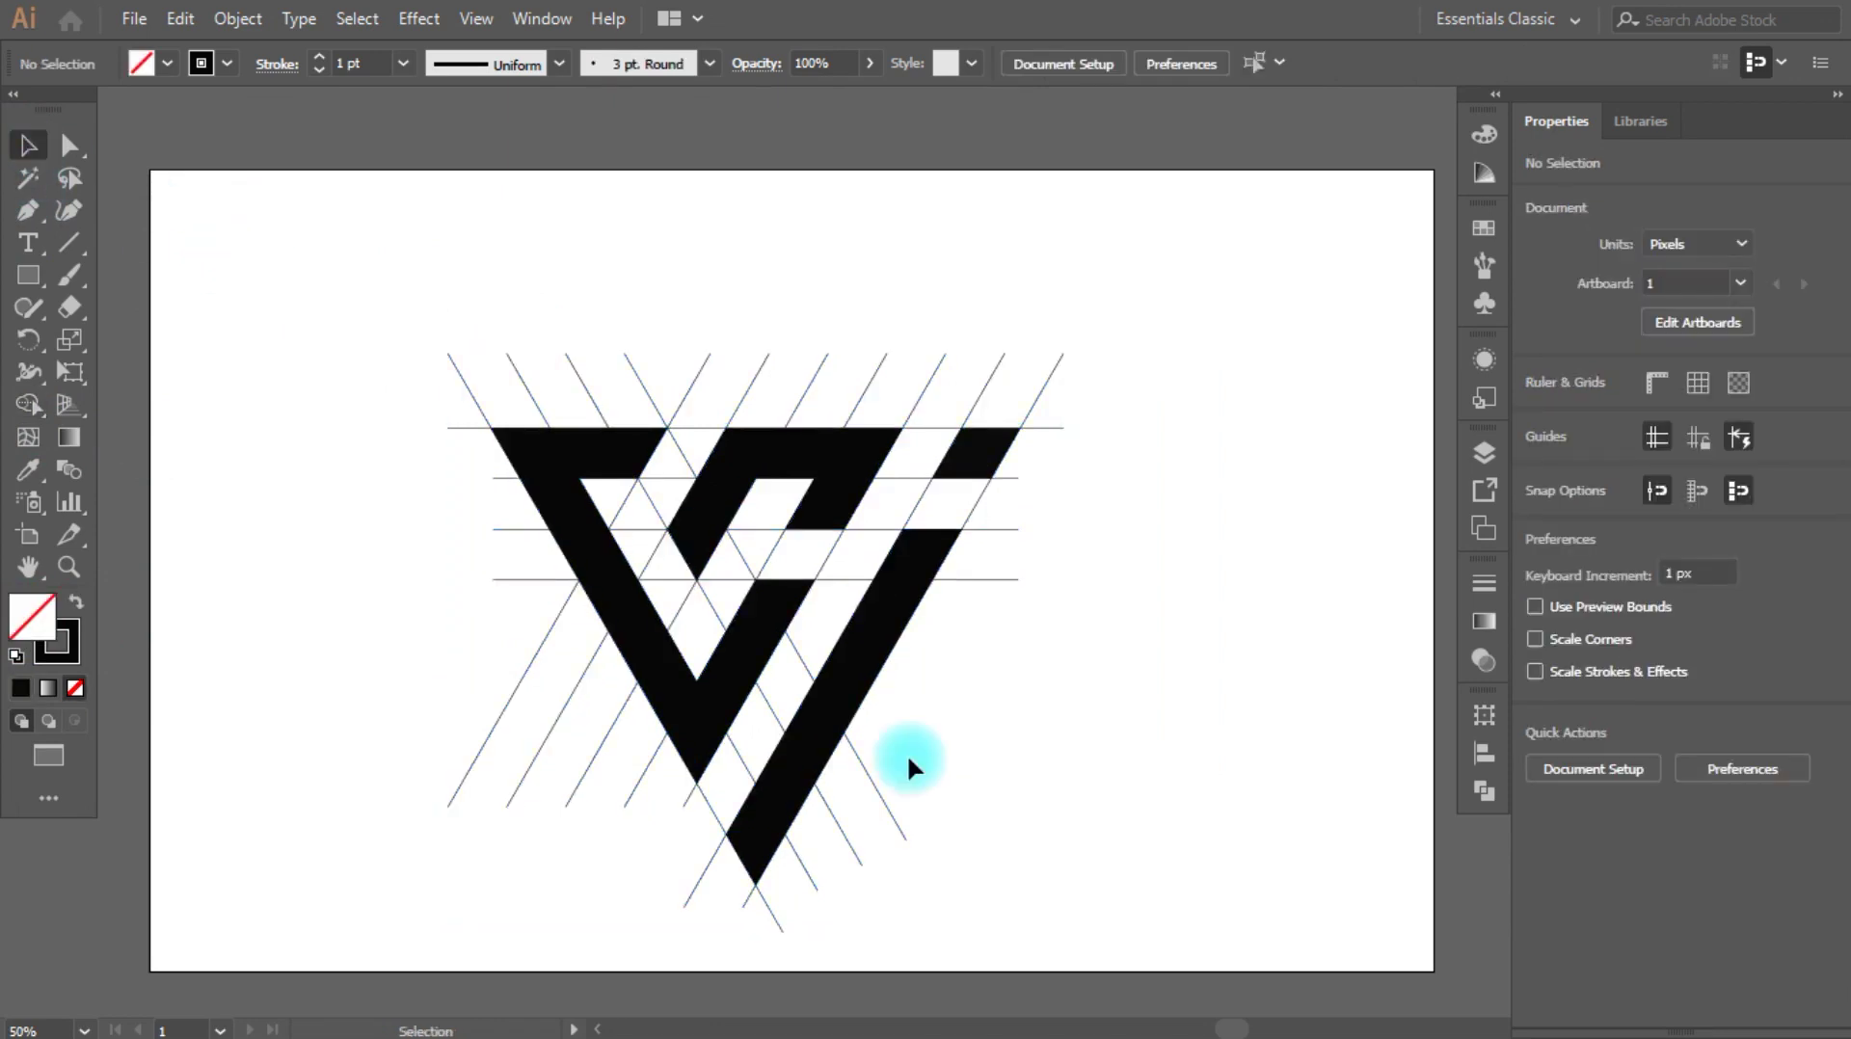
Step: Group the grid lines and logo shapes, and center the group horizontally and vertically on the artboard
{"action": "left_click_drag", "start_coordinate": [363, 309], "coordinate": [964, 848]}
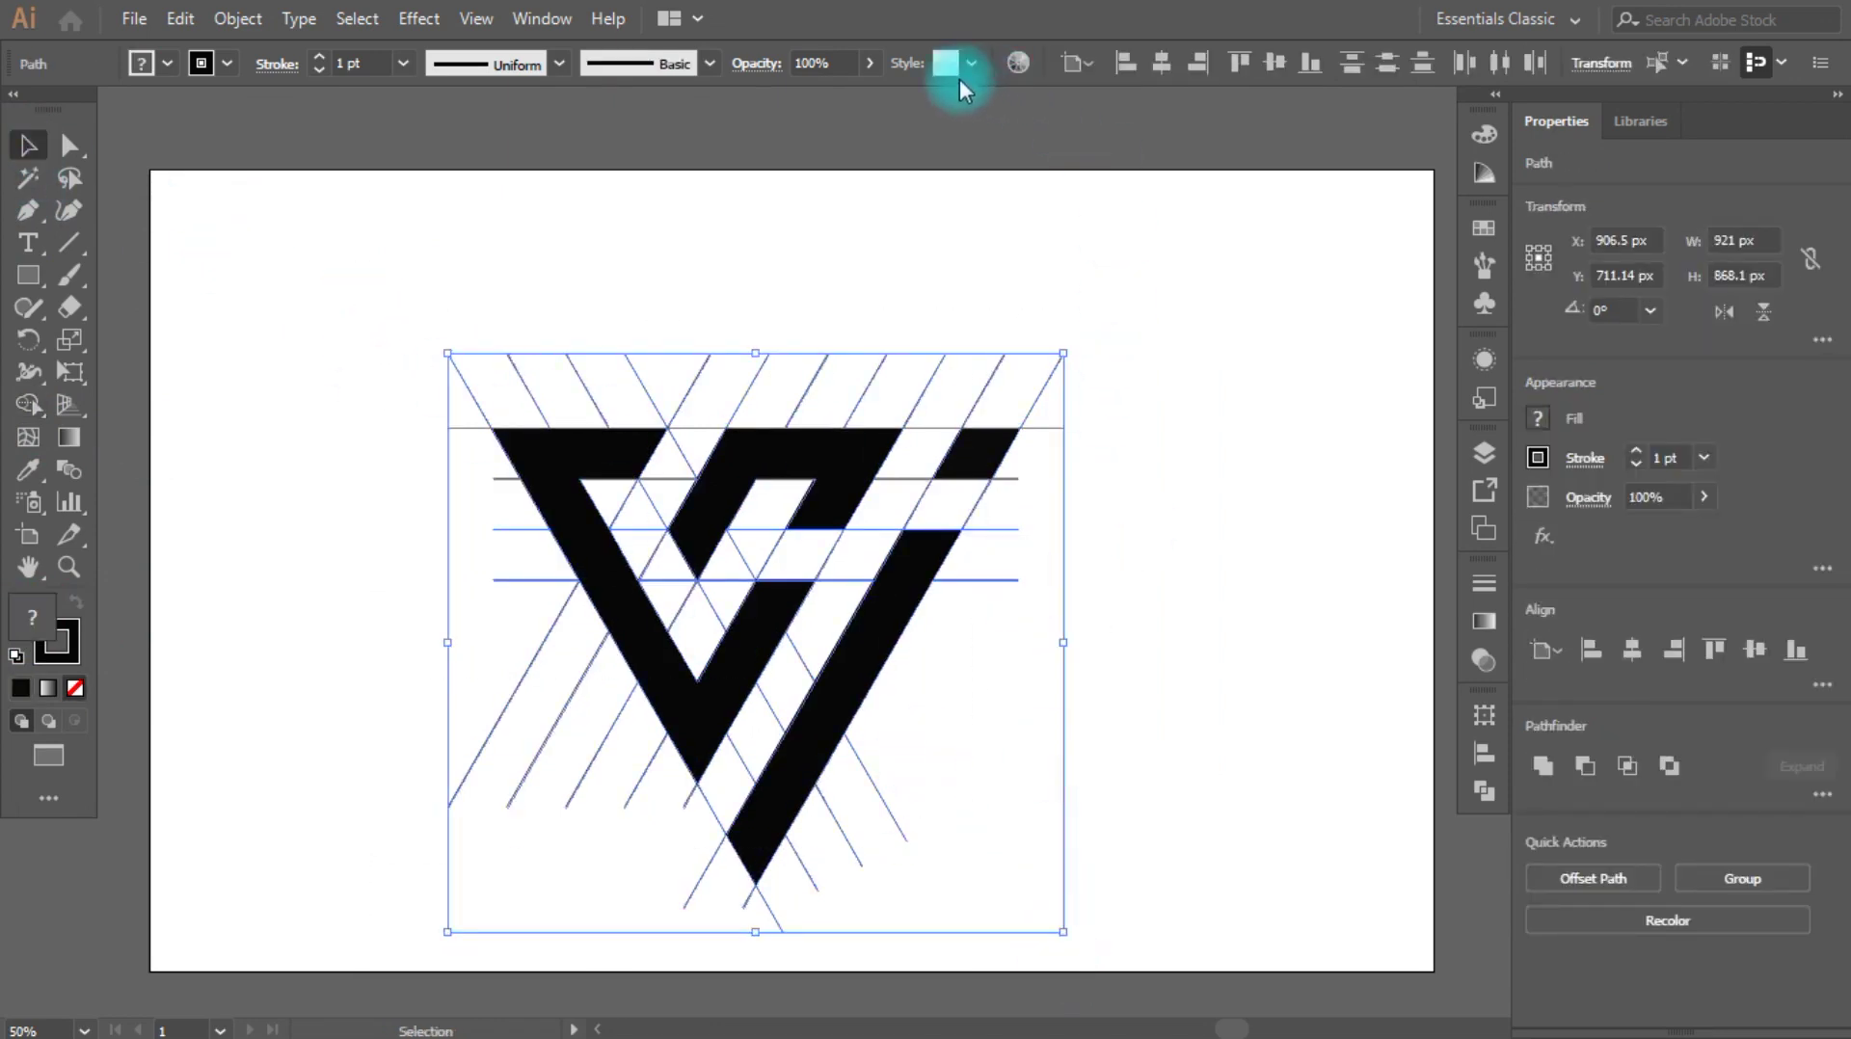
{"action": "key", "text": "ctrl+g"}
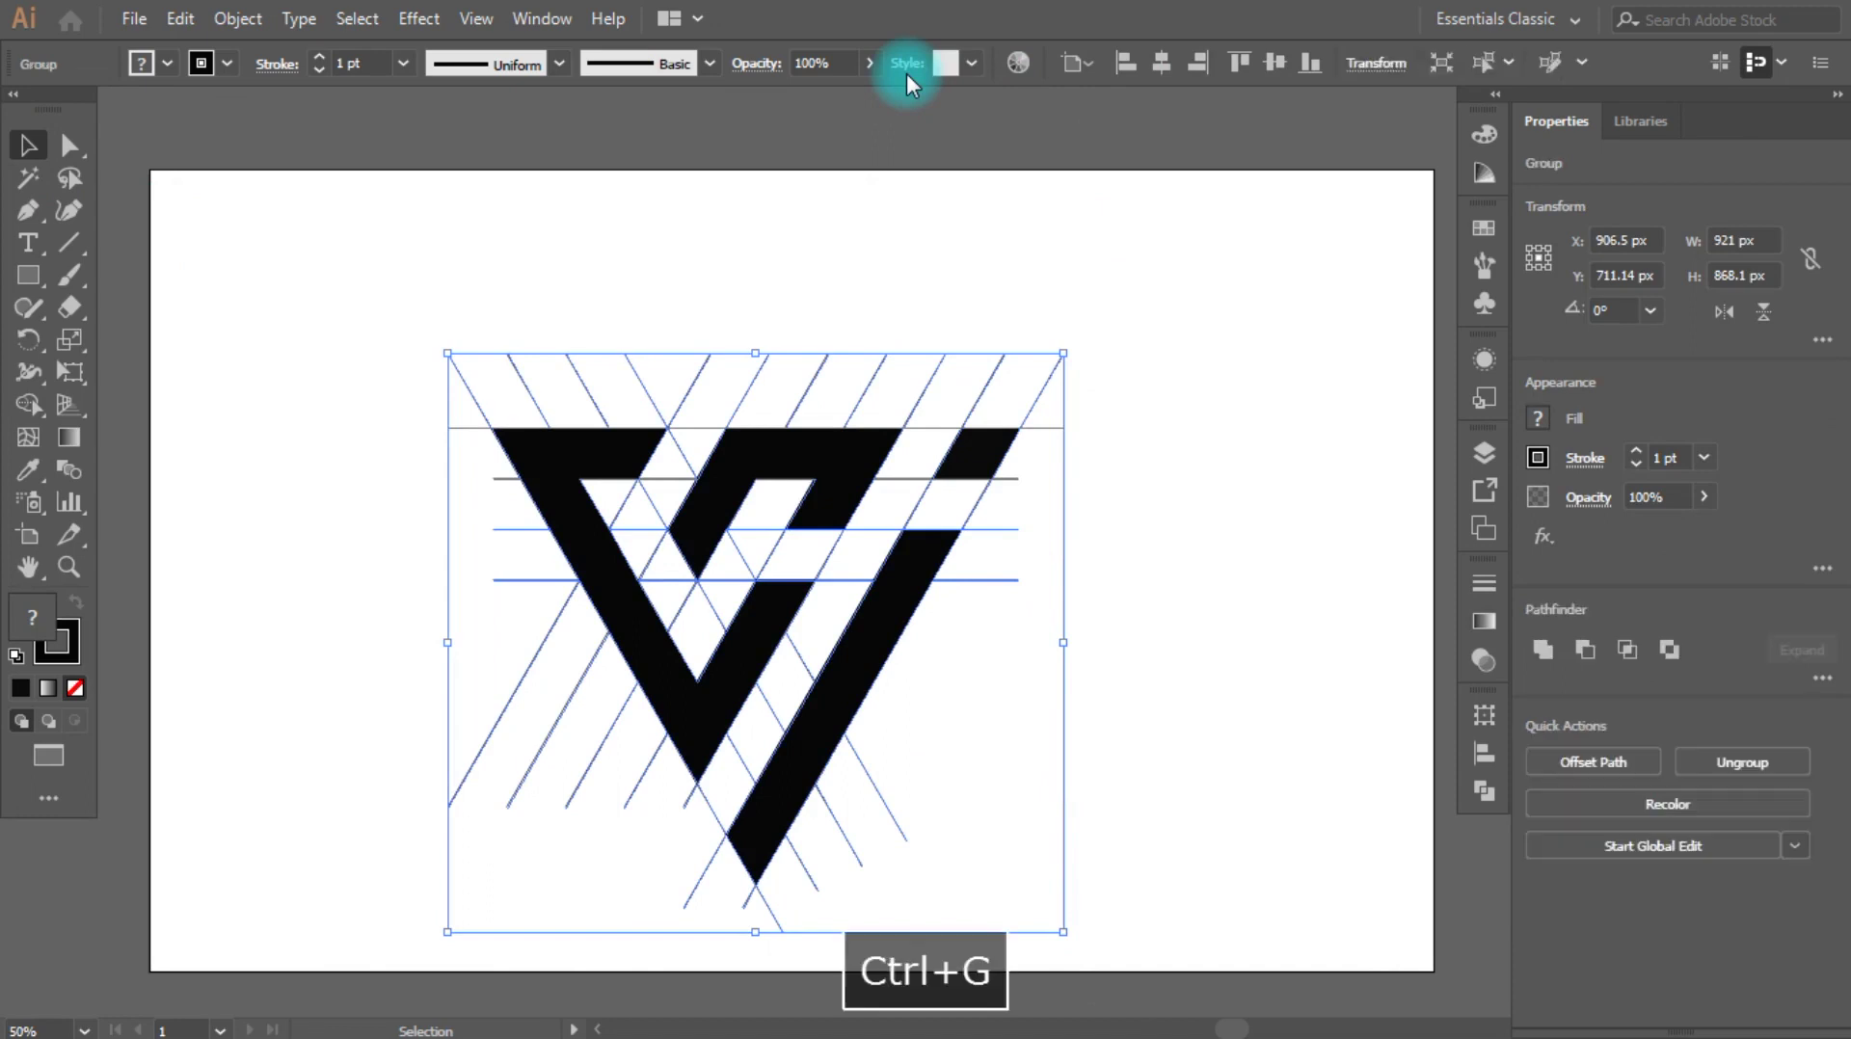
{"action": "left_click", "coordinate": [1076, 63]}
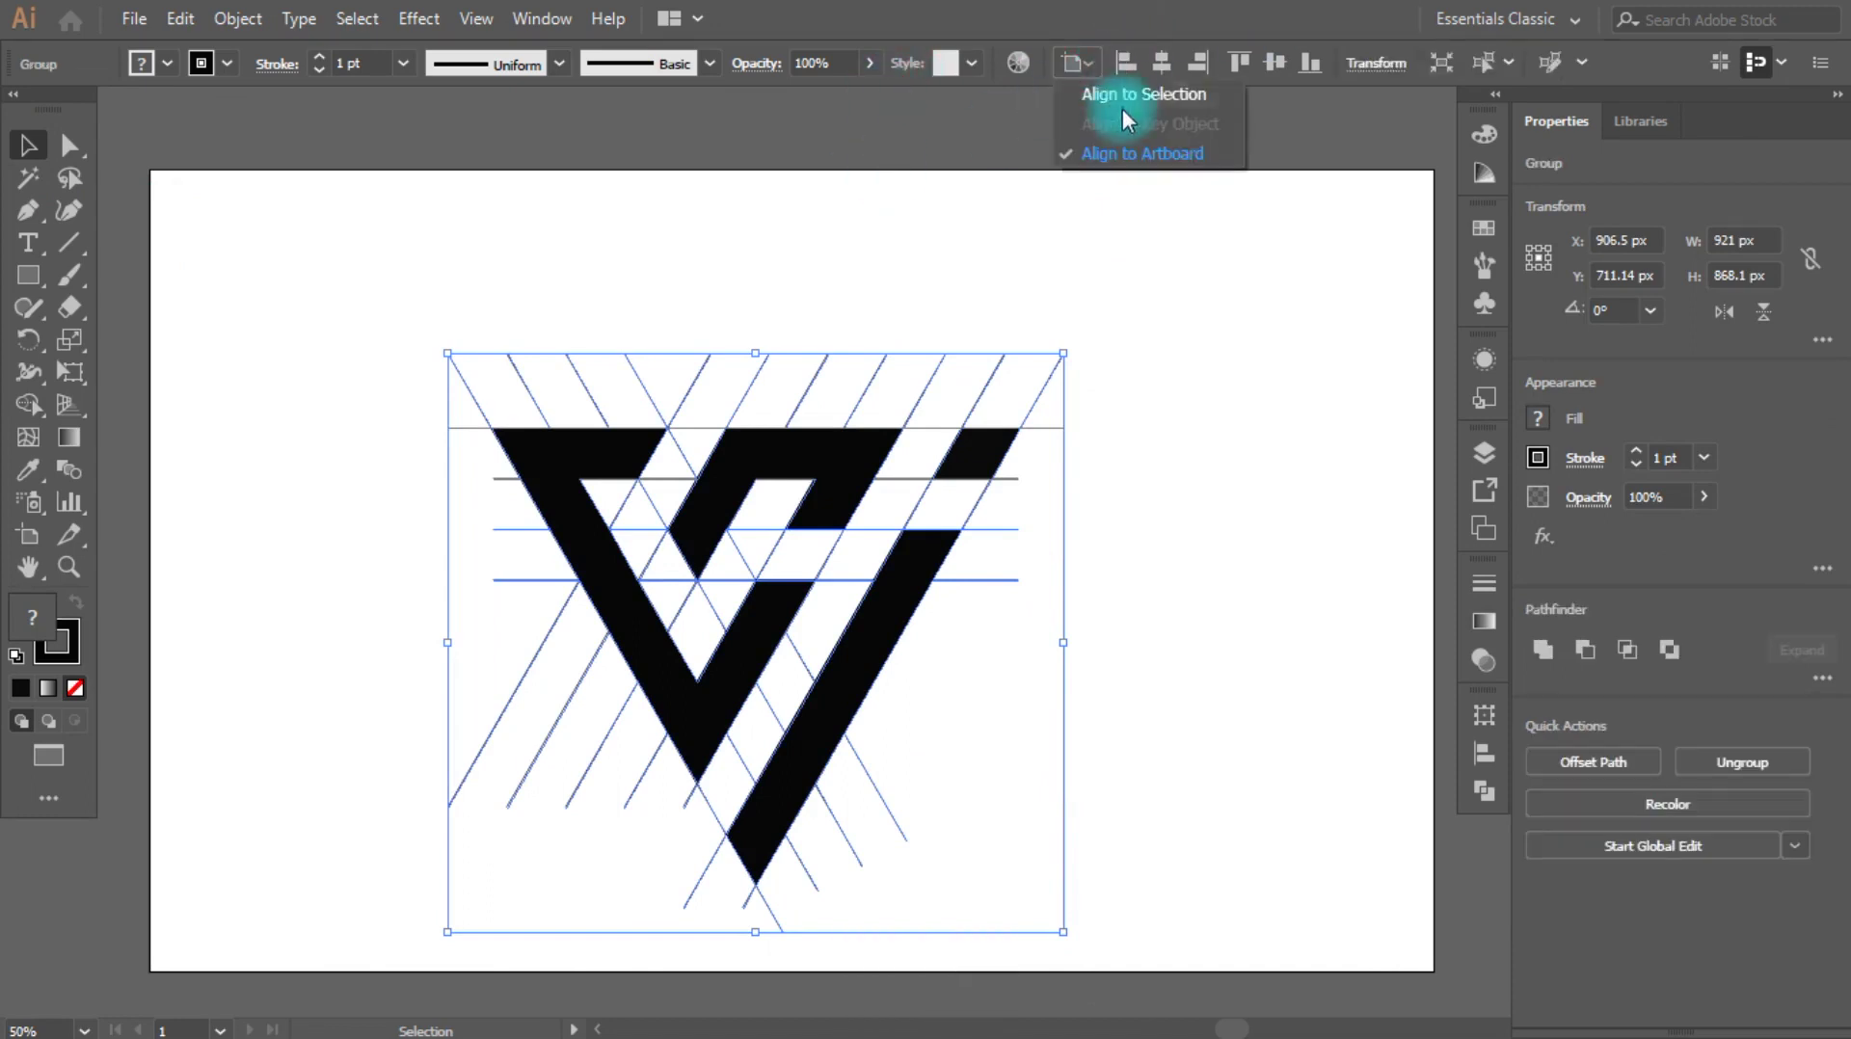
{"action": "left_click", "coordinate": [1160, 63]}
{"action": "left_click", "coordinate": [1273, 62]}
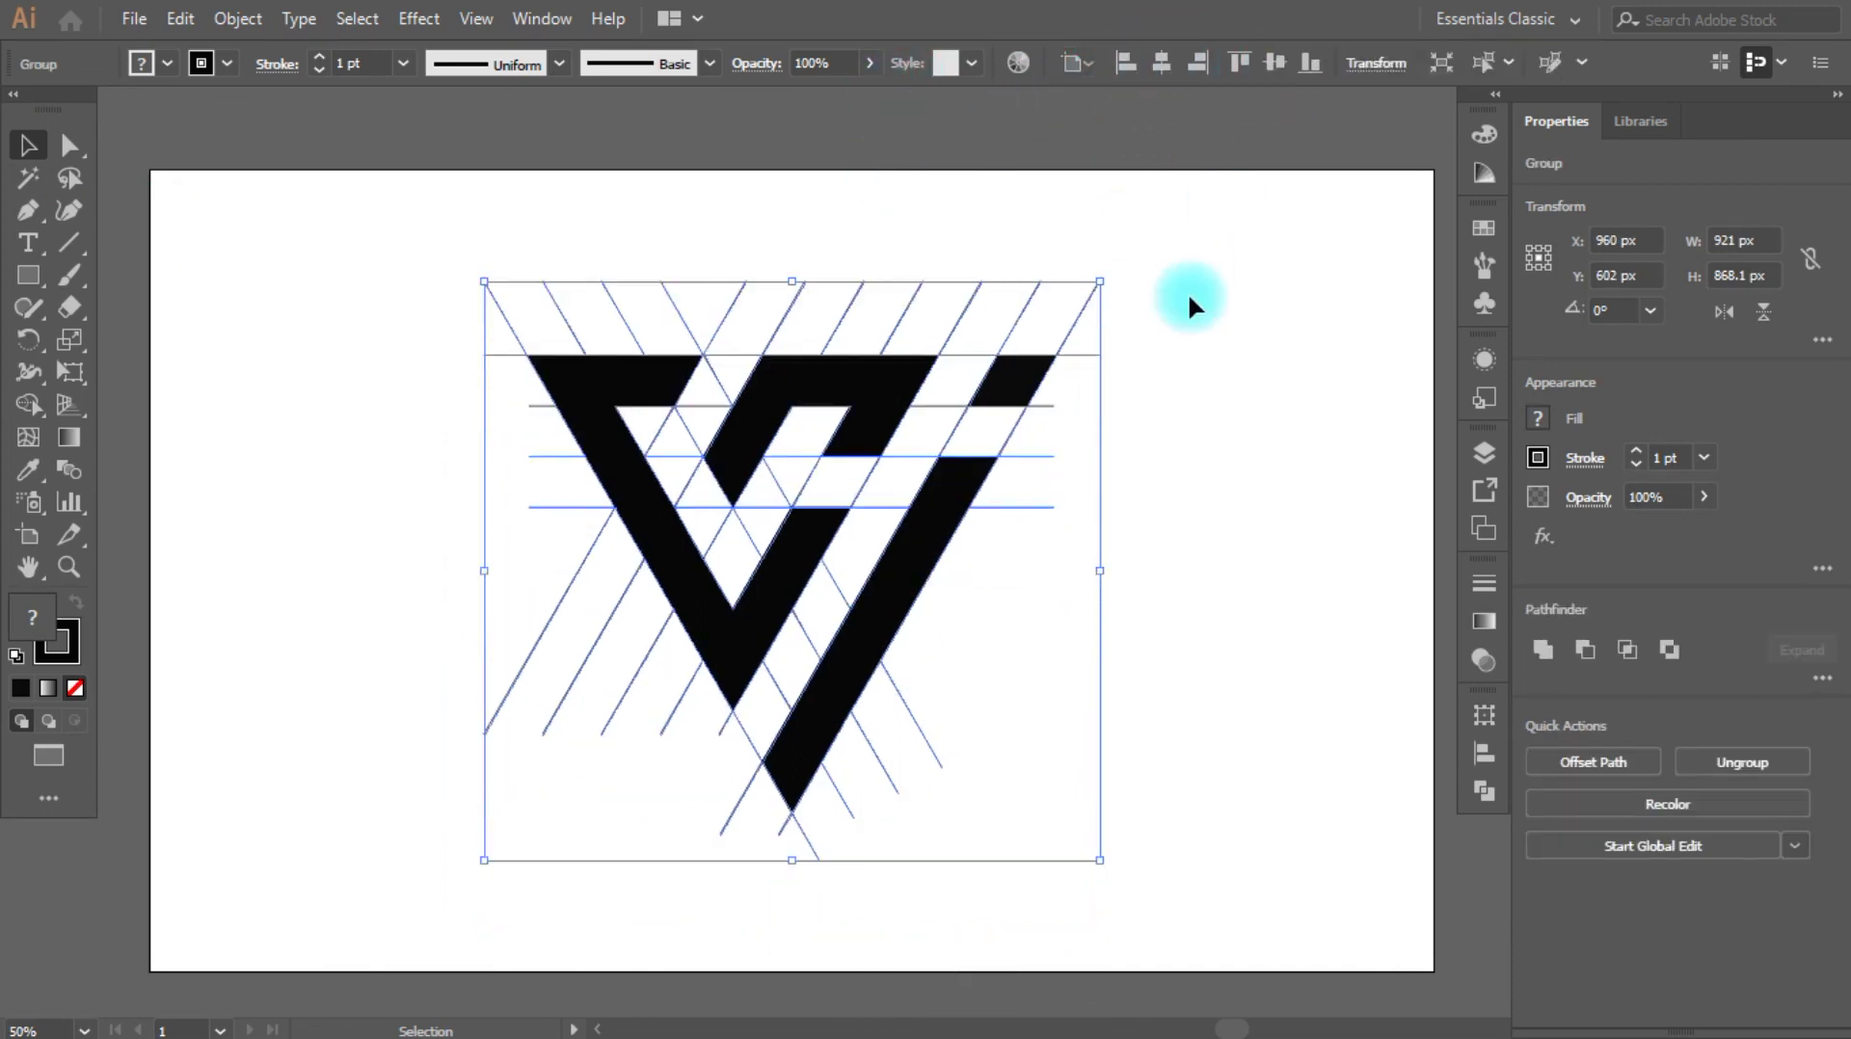
Step: Ungroup the centered artwork so its individual shapes and lines are selectable, and clear the selection
{"action": "left_click", "coordinate": [1161, 304]}
{"action": "key", "text": "ctrl+a"}
{"action": "right_click", "coordinate": [787, 398]}
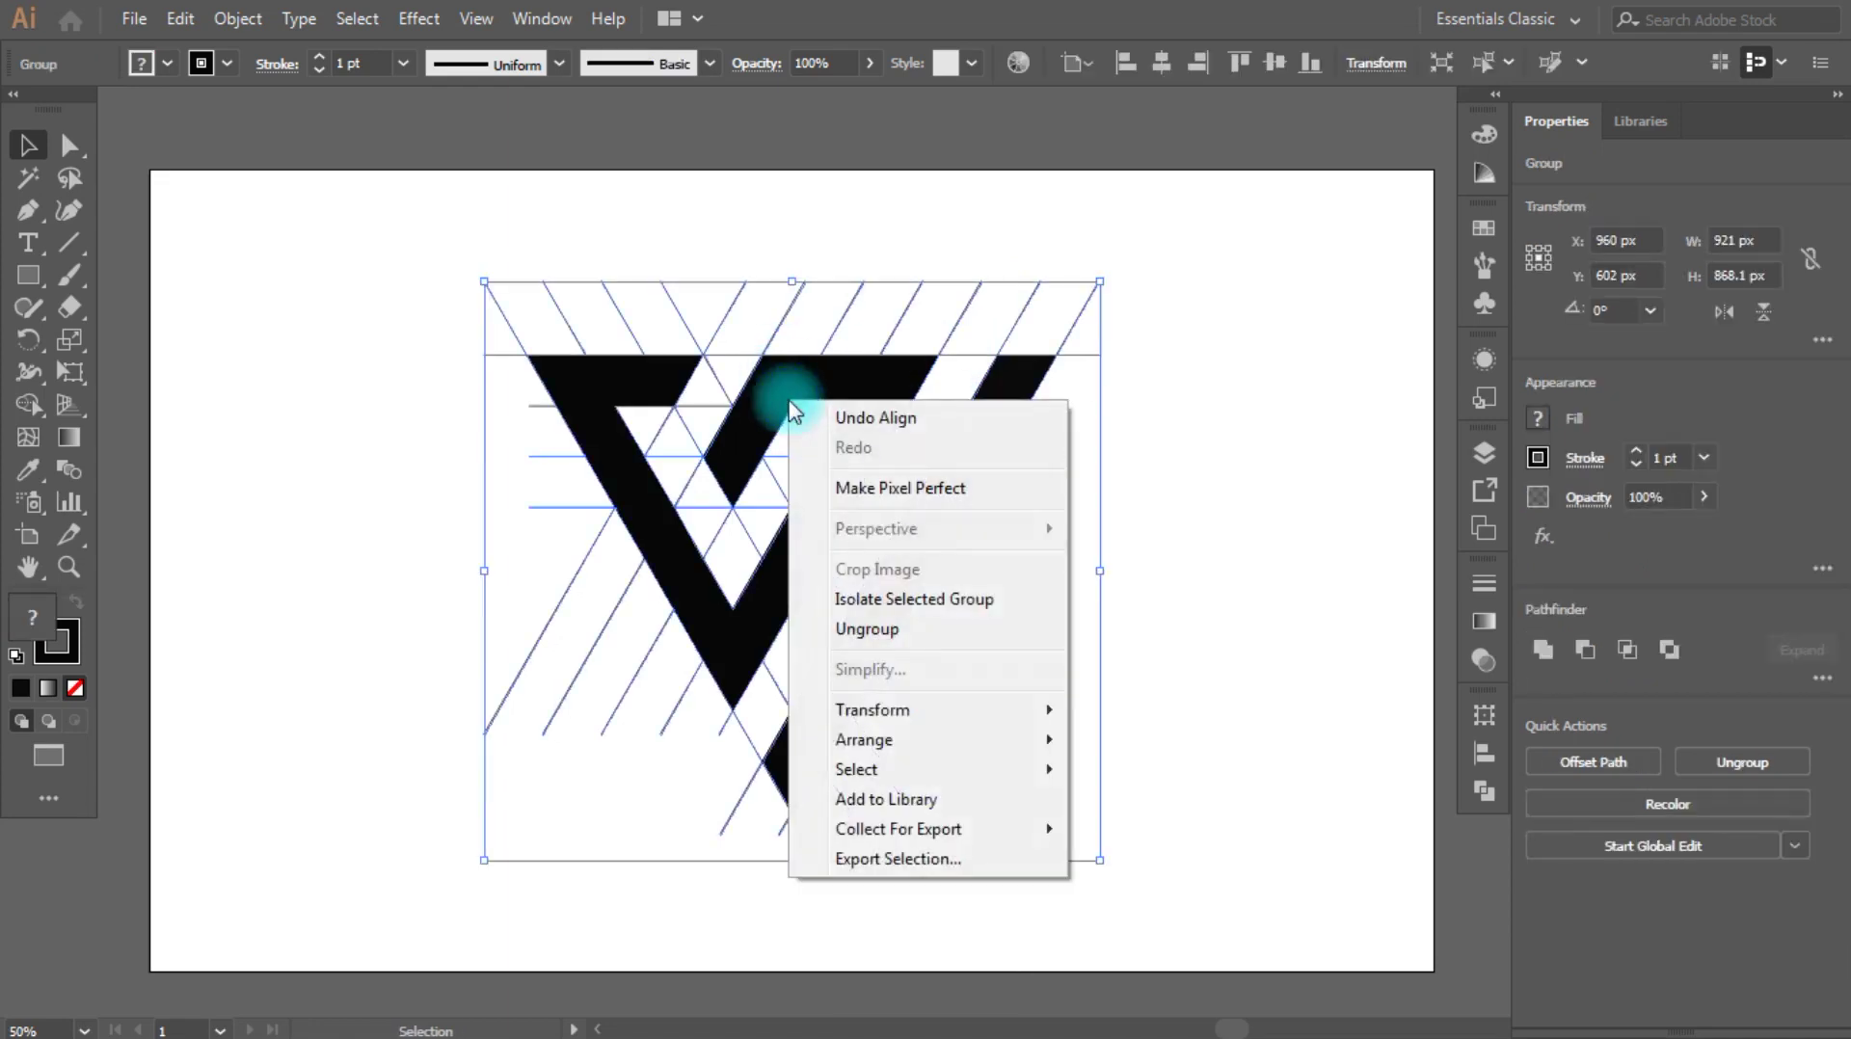
{"action": "left_click", "coordinate": [883, 644]}
{"action": "left_click", "coordinate": [1218, 623]}
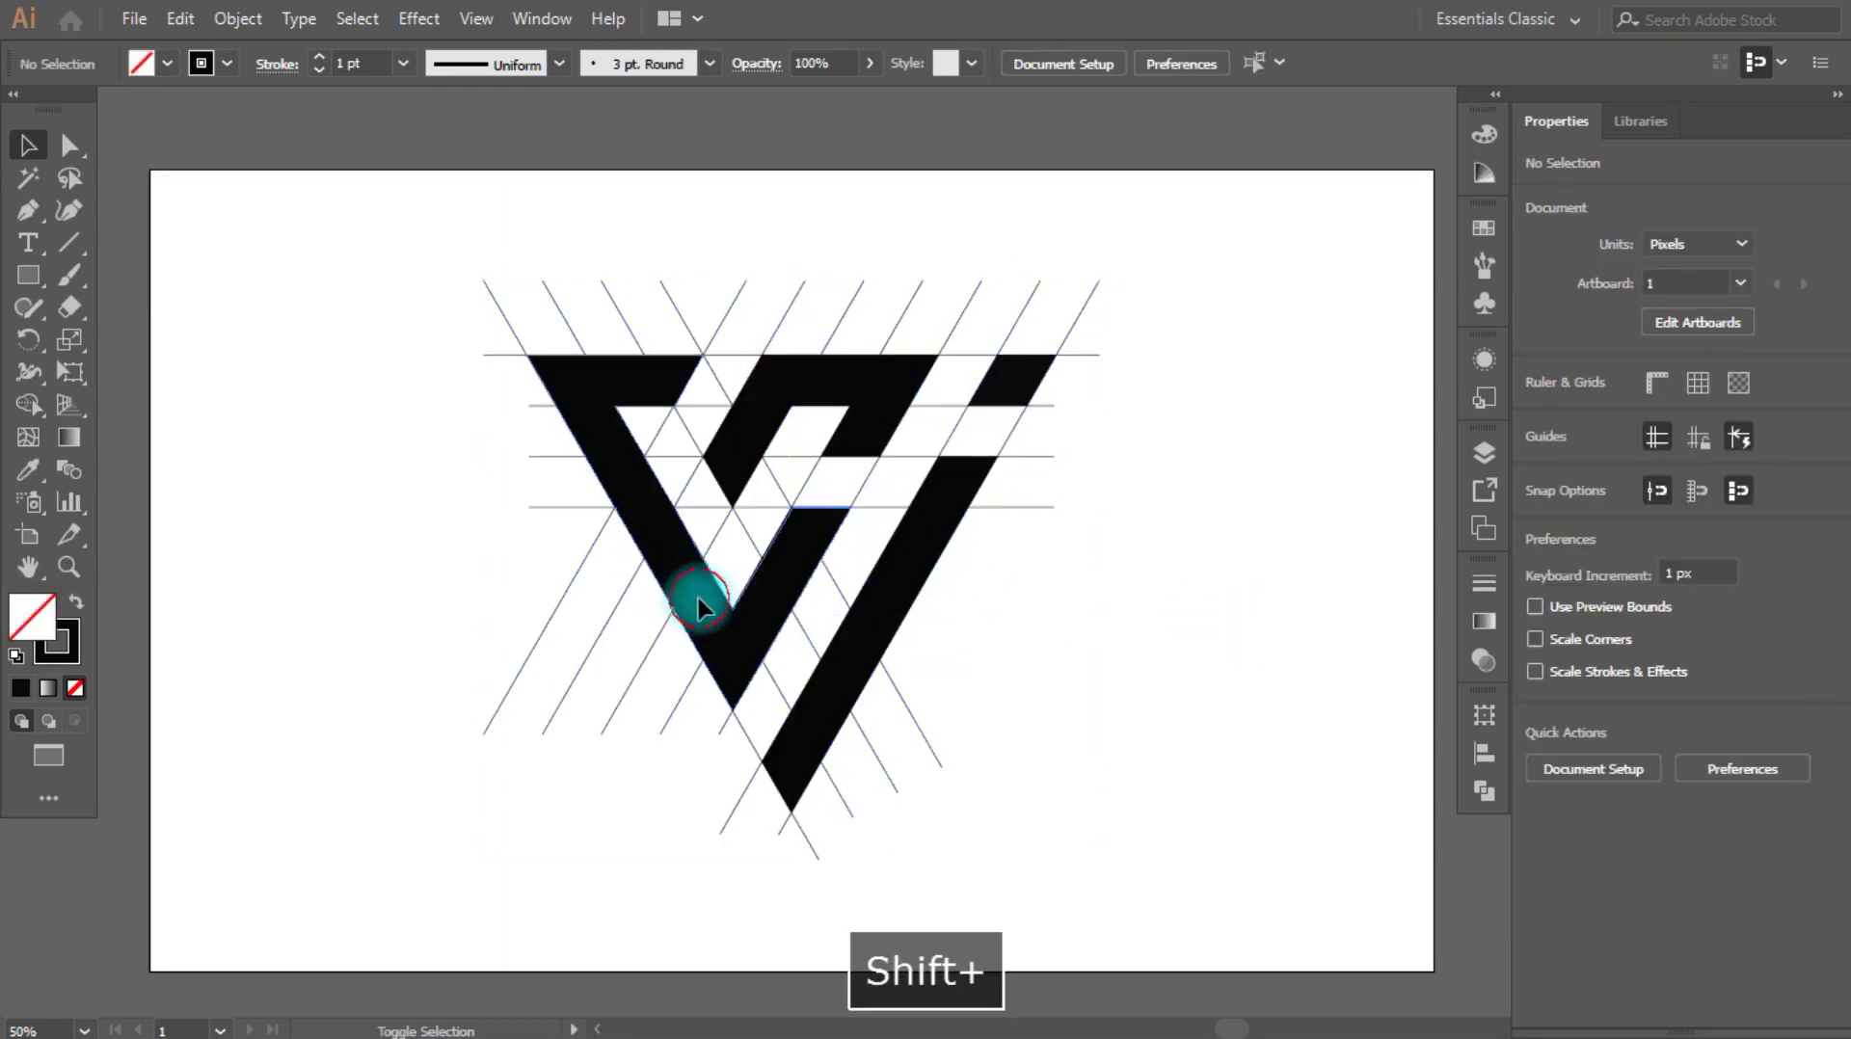
Step: Select the four black logo pieces together and cut them out of the line grid
{"action": "left_click", "coordinate": [742, 453], "text": "shift"}
{"action": "left_click", "coordinate": [1029, 380], "text": "shift"}
{"action": "left_click", "coordinate": [796, 757], "text": "shift"}
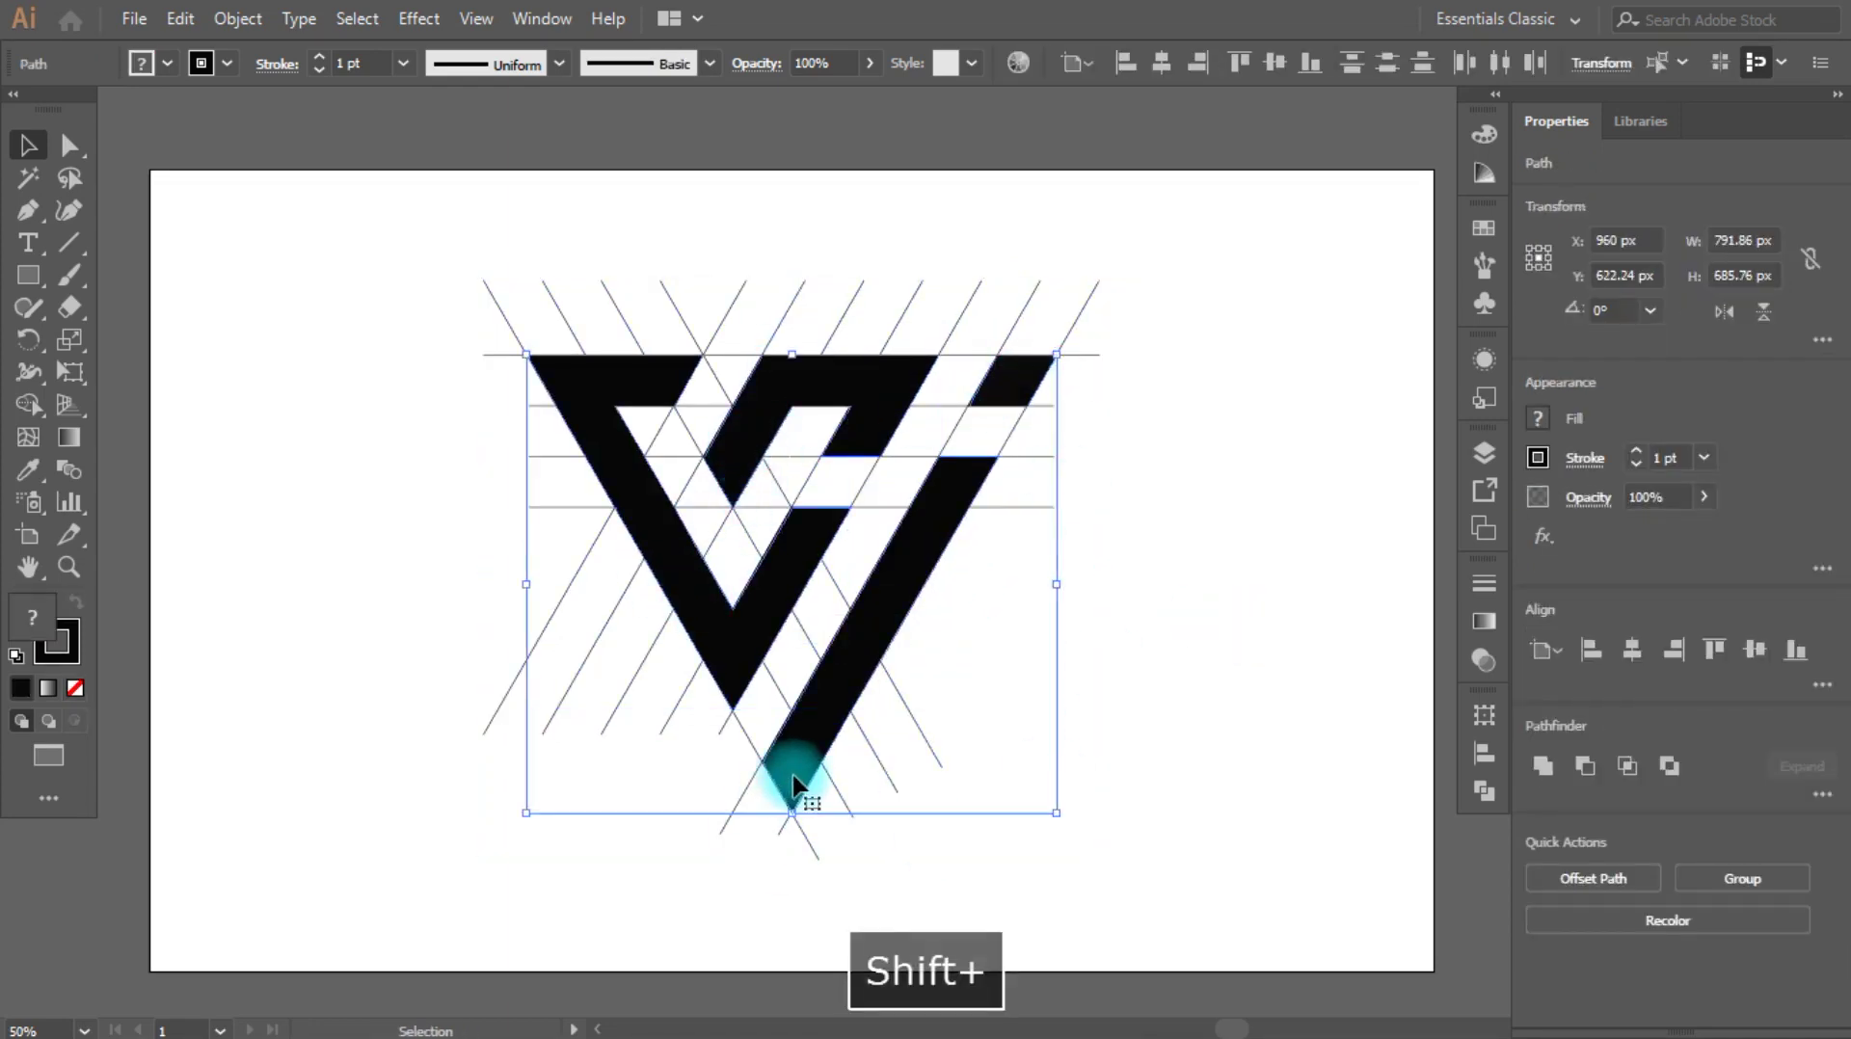
{"action": "key", "text": "ctrl+x"}
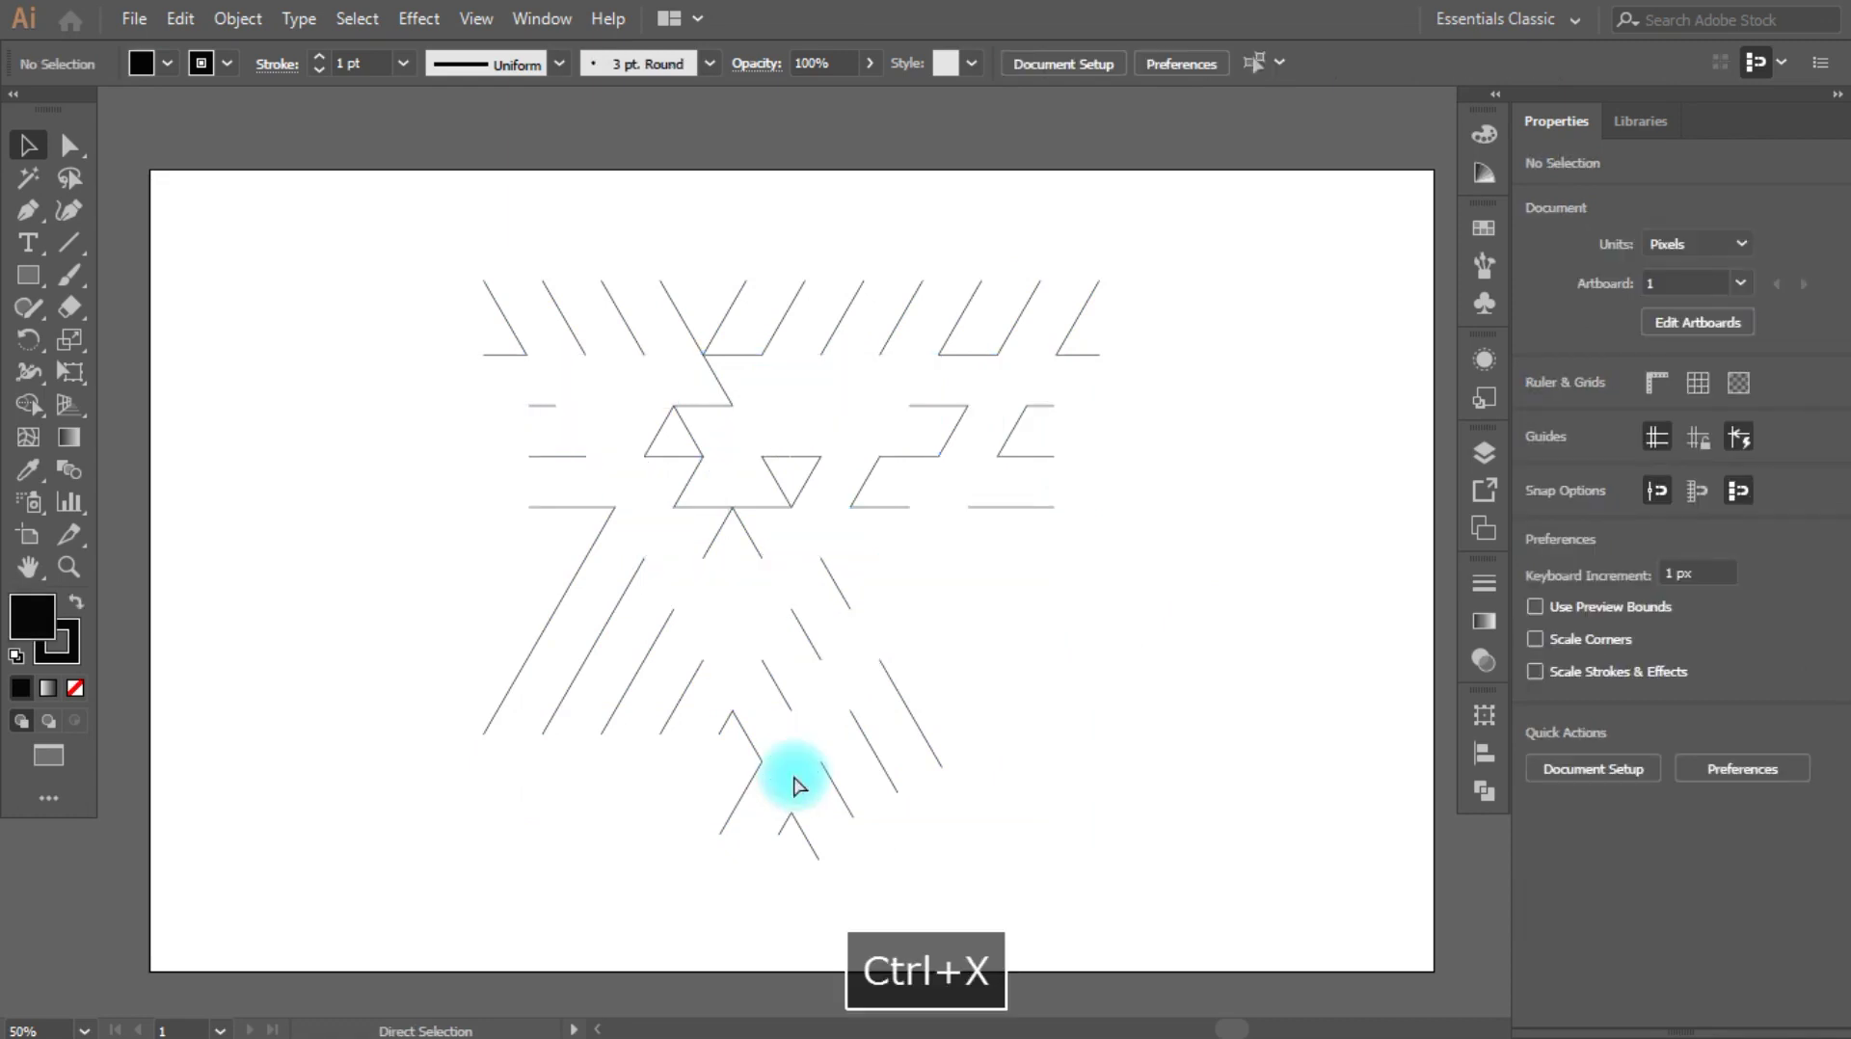
Step: Delete all the leftover grid line fragments and paste the four logo pieces back onto the artboard
{"action": "left_click", "coordinate": [13, 171]}
{"action": "left_click_drag", "start_coordinate": [405, 247], "coordinate": [1104, 879]}
{"action": "key", "text": "Delete"}
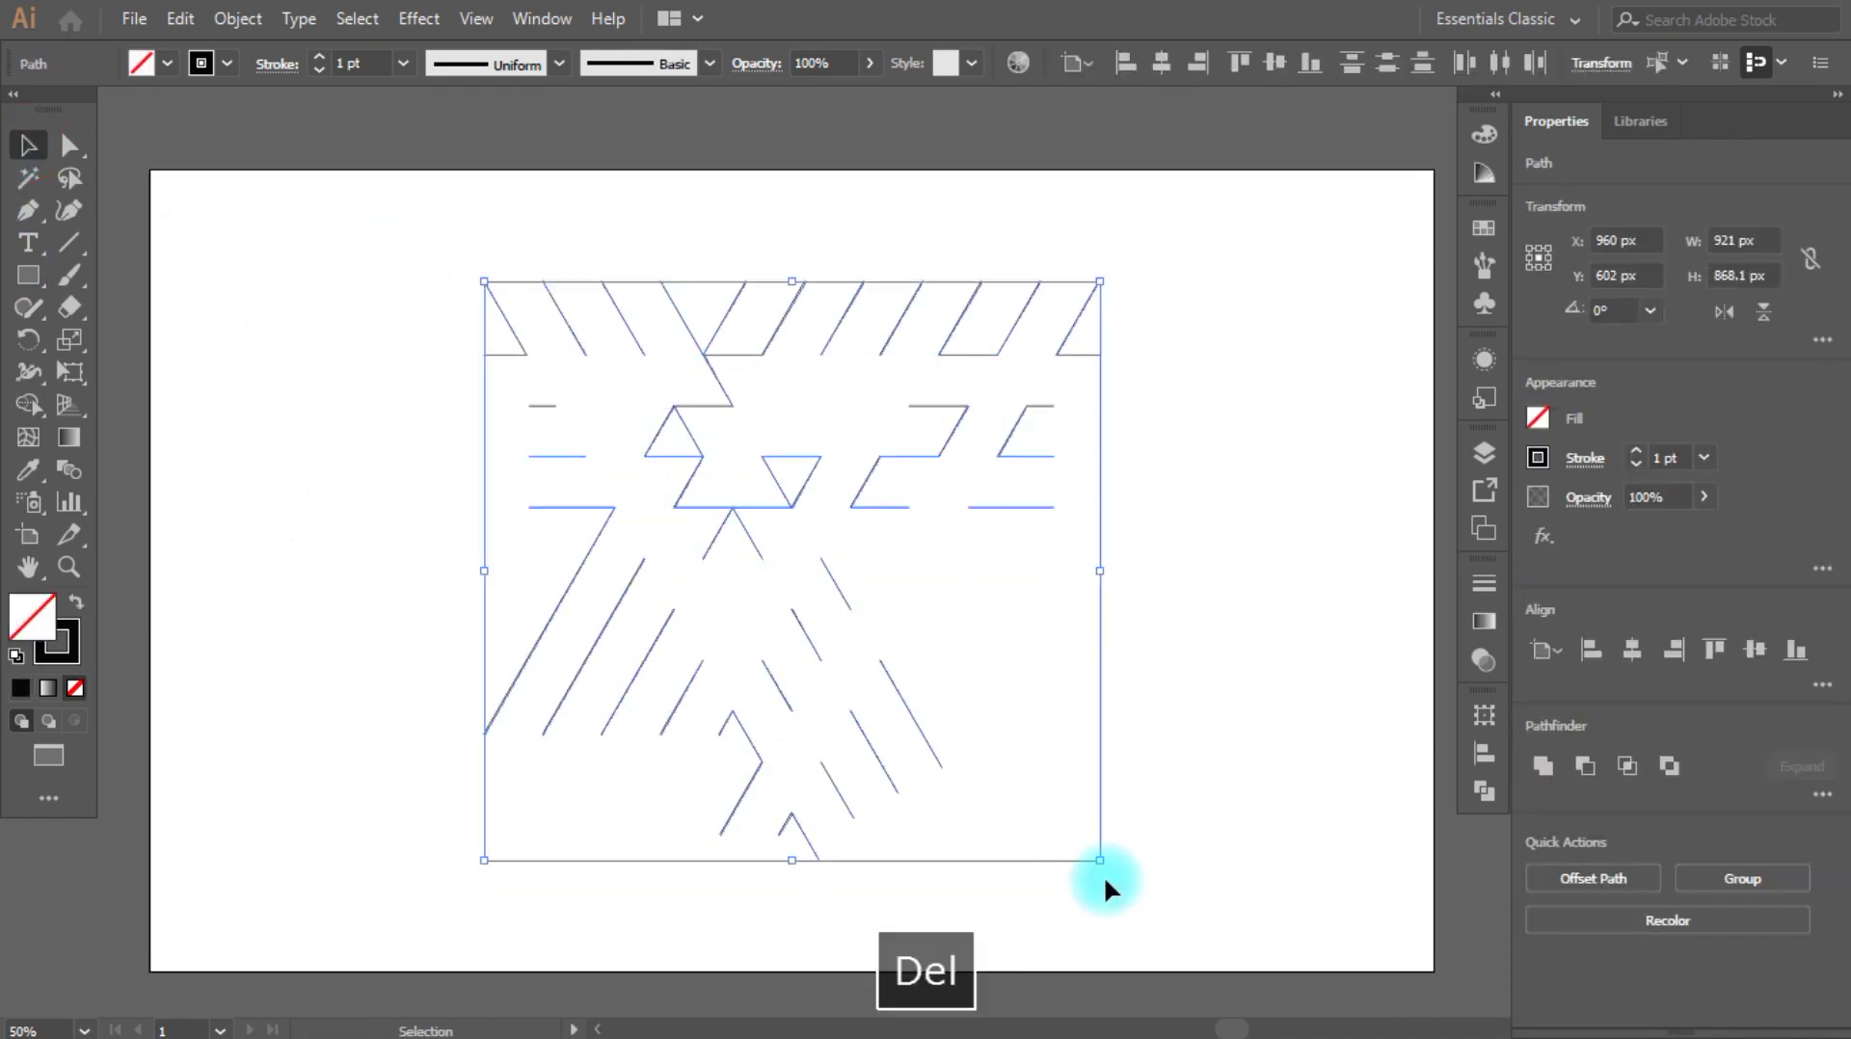
{"action": "key", "text": "ctrl+v"}
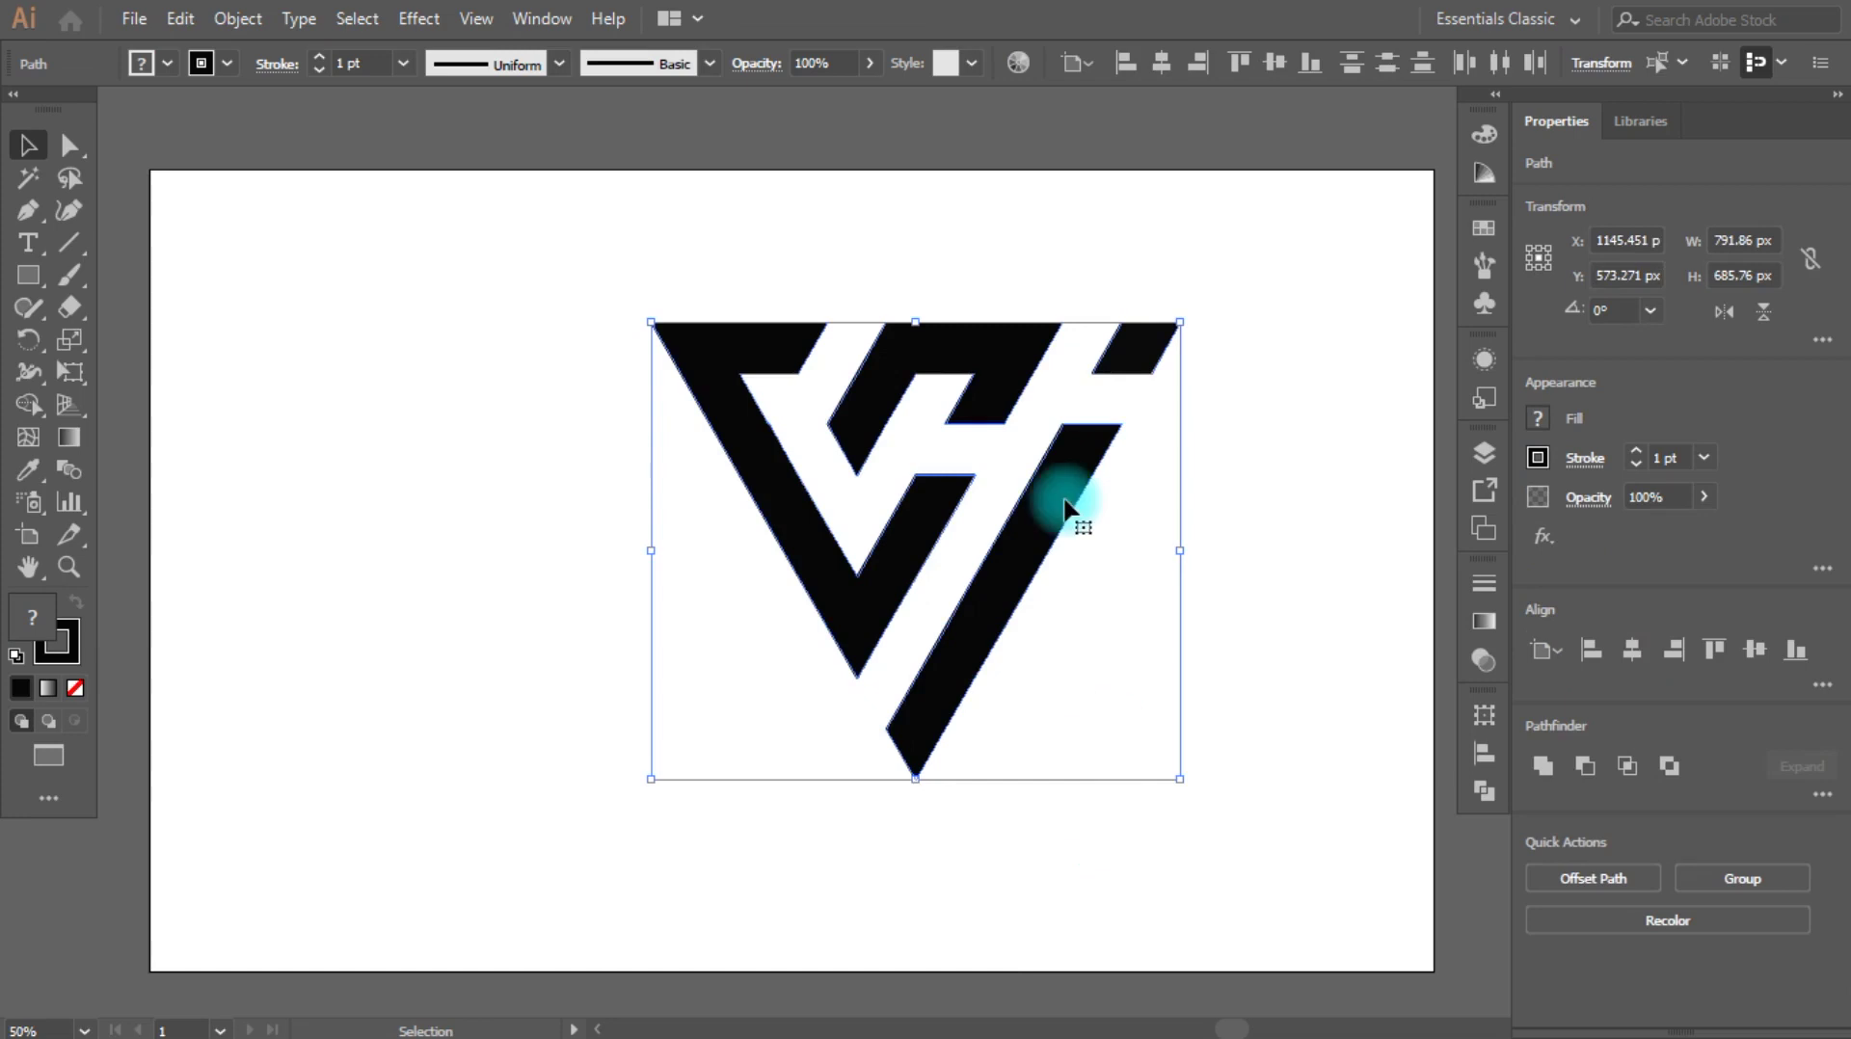
Step: Group the pasted logo pieces and center the group horizontally and vertically on the artboard
{"action": "key", "text": "ctrl+g"}
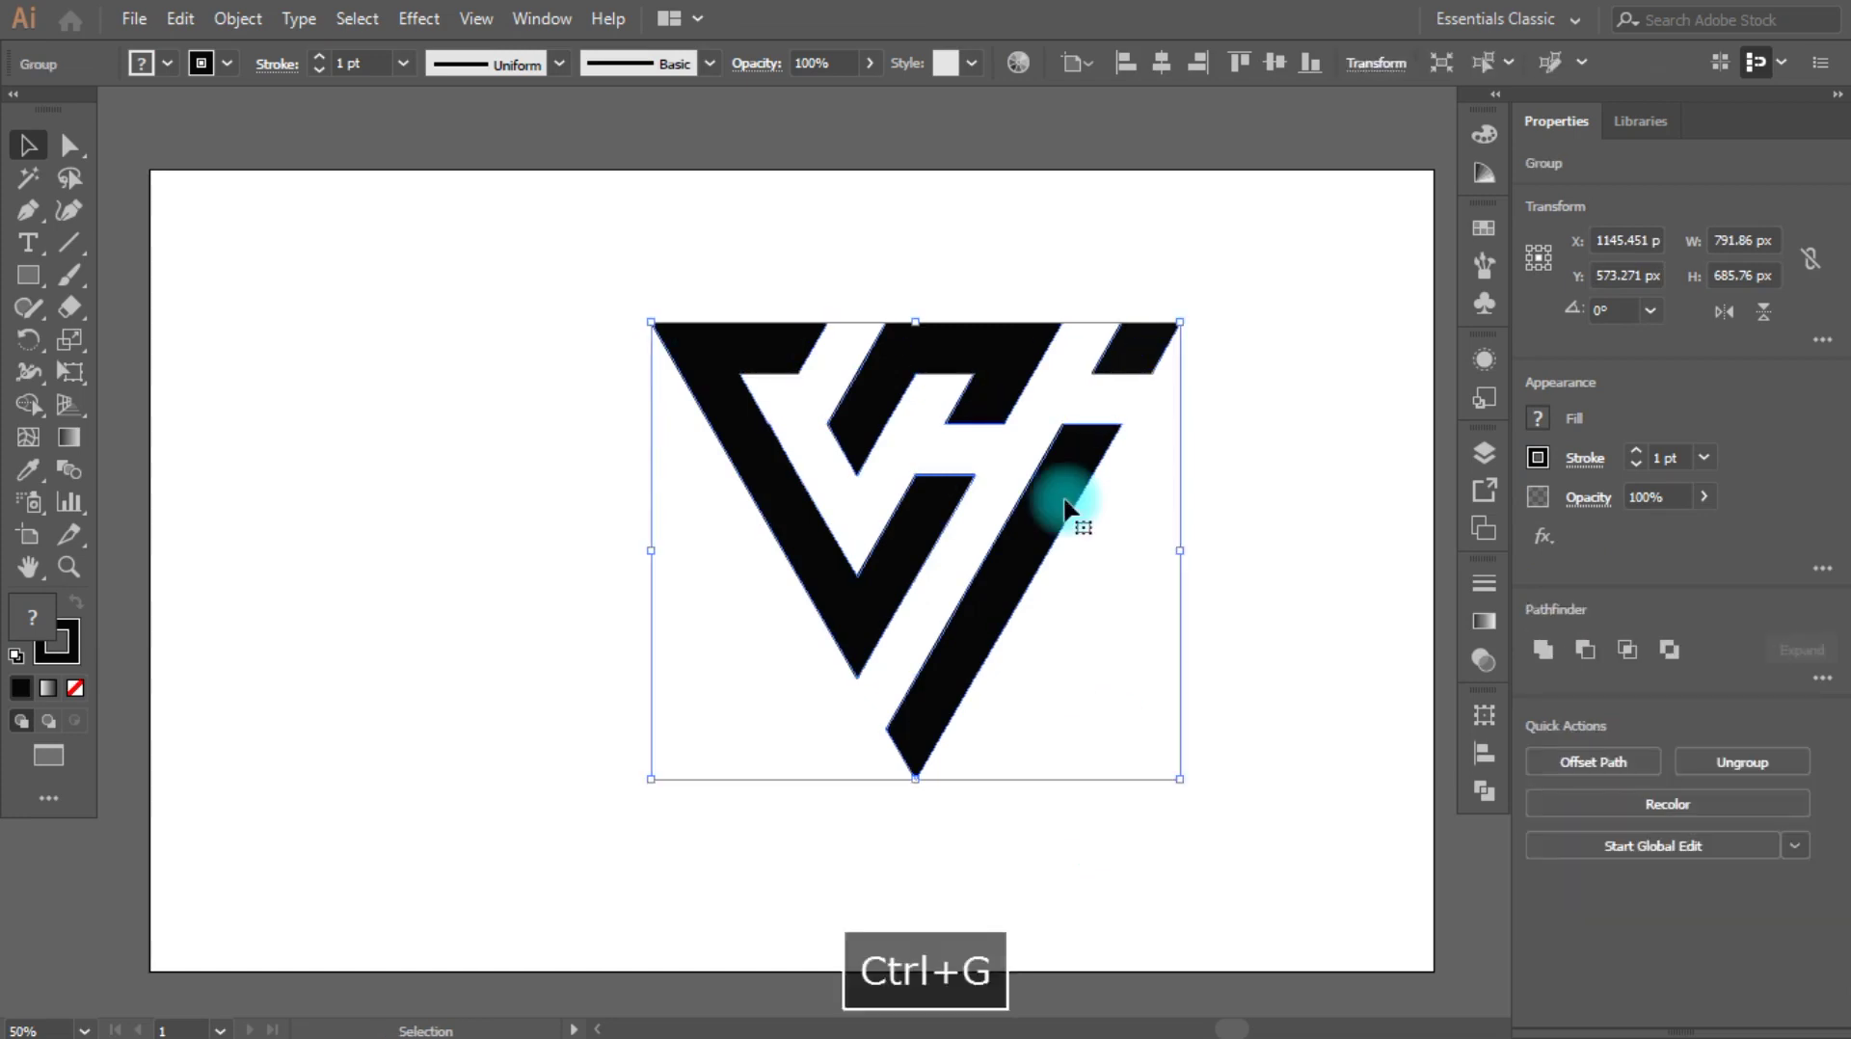
{"action": "left_click", "coordinate": [1161, 64]}
{"action": "left_click", "coordinate": [1274, 62]}
{"action": "left_click", "coordinate": [1206, 288]}
{"action": "left_click", "coordinate": [27, 274]}
{"action": "left_click_drag", "start_coordinate": [151, 171], "coordinate": [1434, 971]}
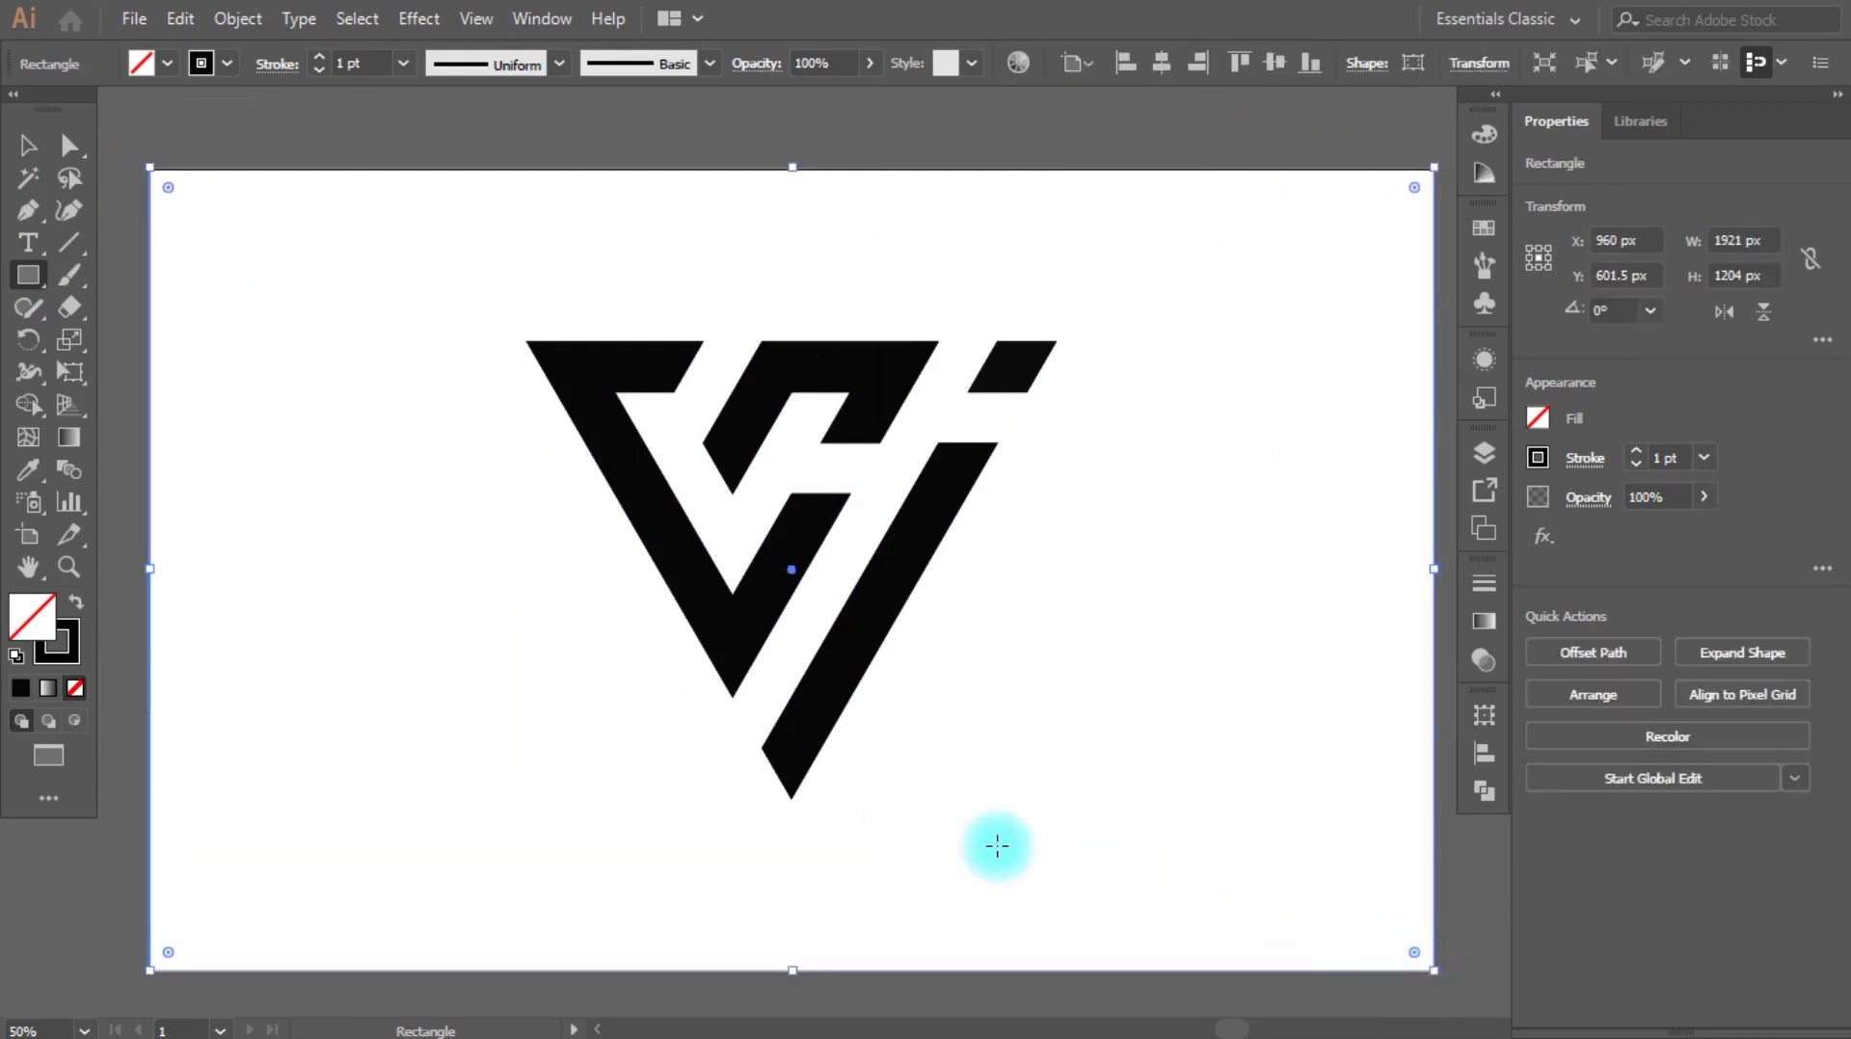
{"action": "key", "text": "ctrl+shift+a"}
{"action": "left_click", "coordinate": [20, 687]}
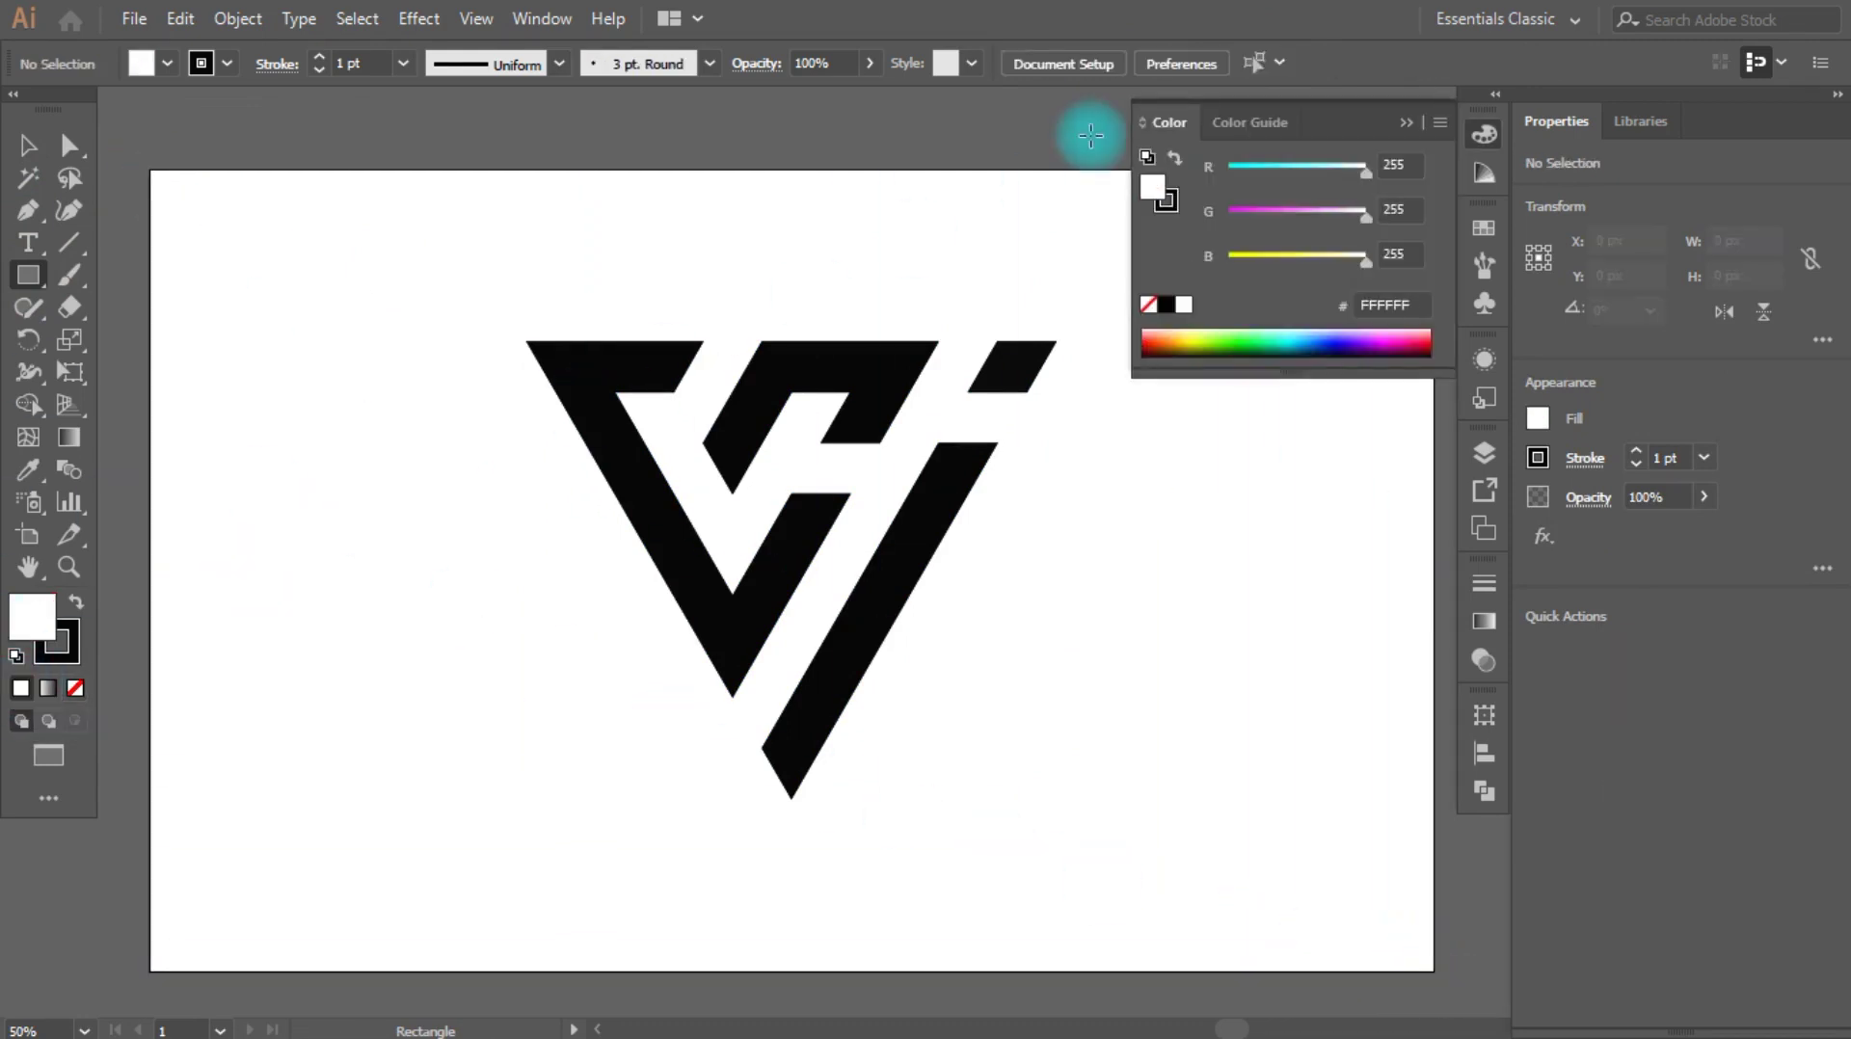
{"action": "left_click", "coordinate": [1407, 123]}
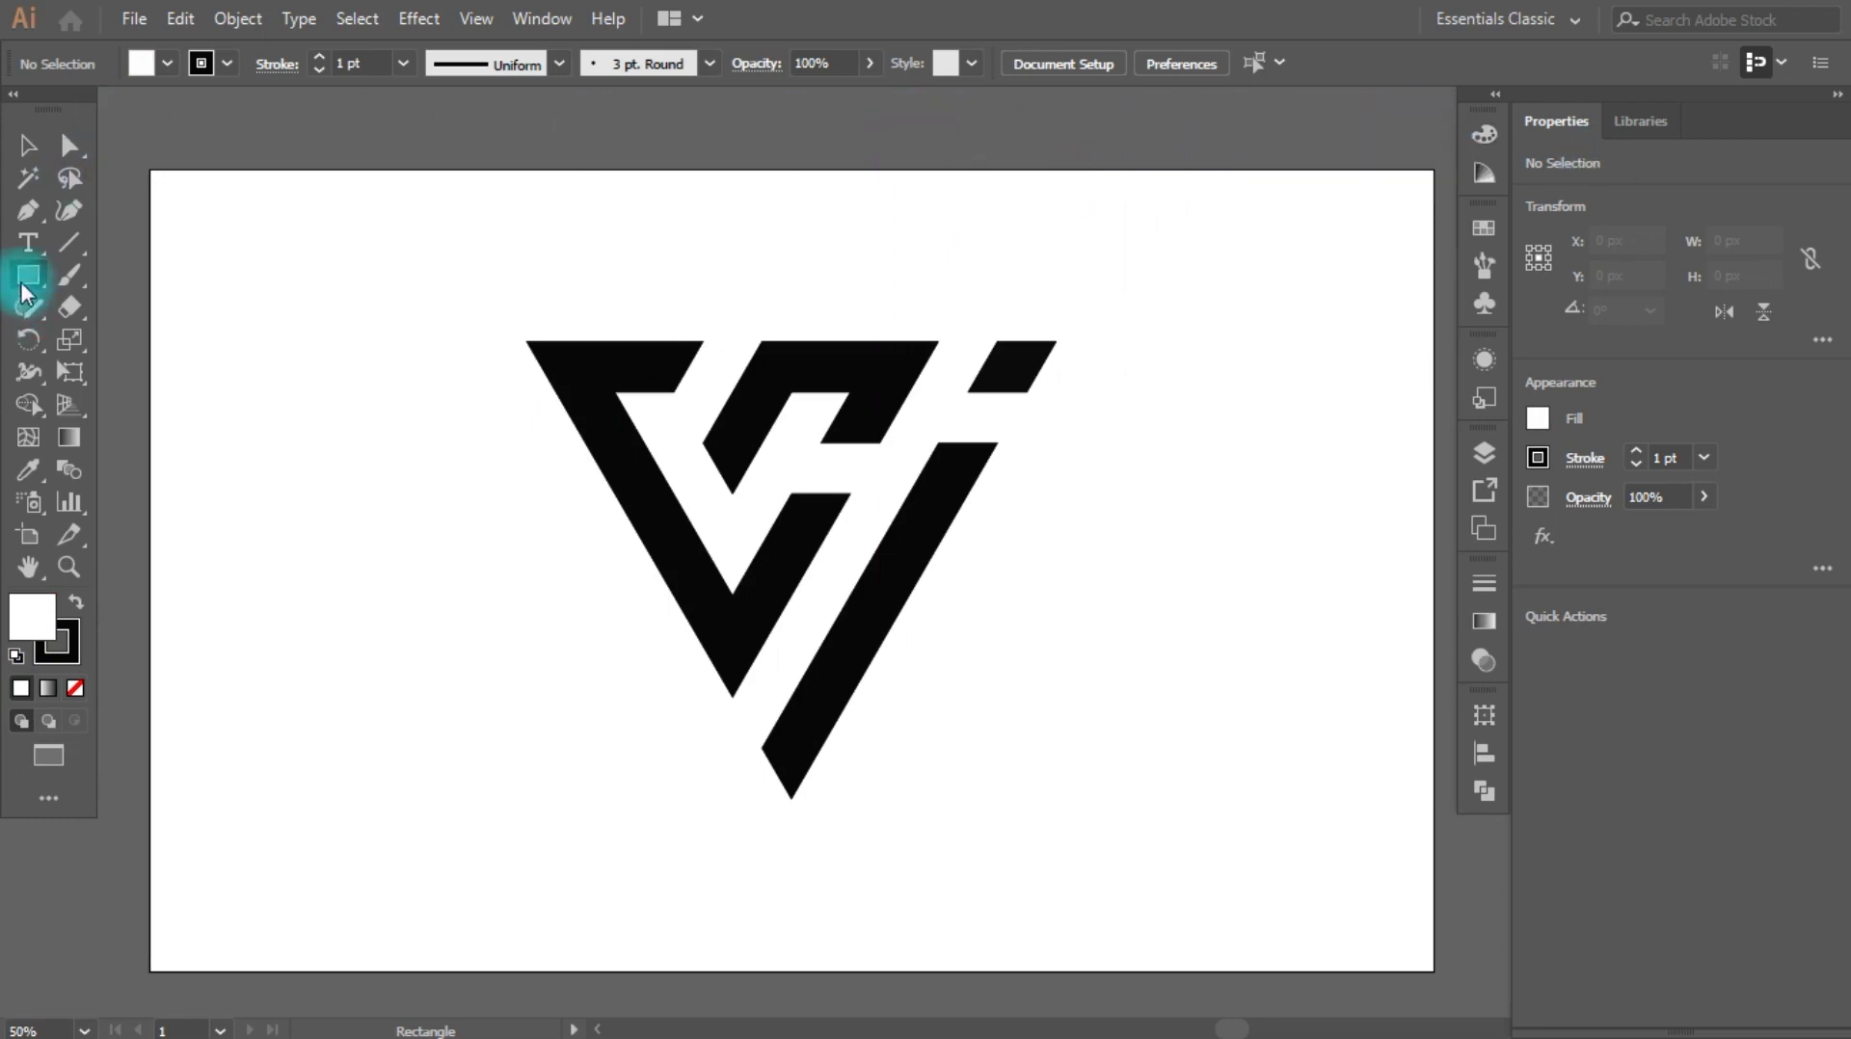
Step: Set the fill color to #000000 and draw a rectangle of about 1921 by 1204 px covering the whole artboard
{"action": "double_click", "coordinate": [32, 617]}
{"action": "left_click", "coordinate": [573, 661]}
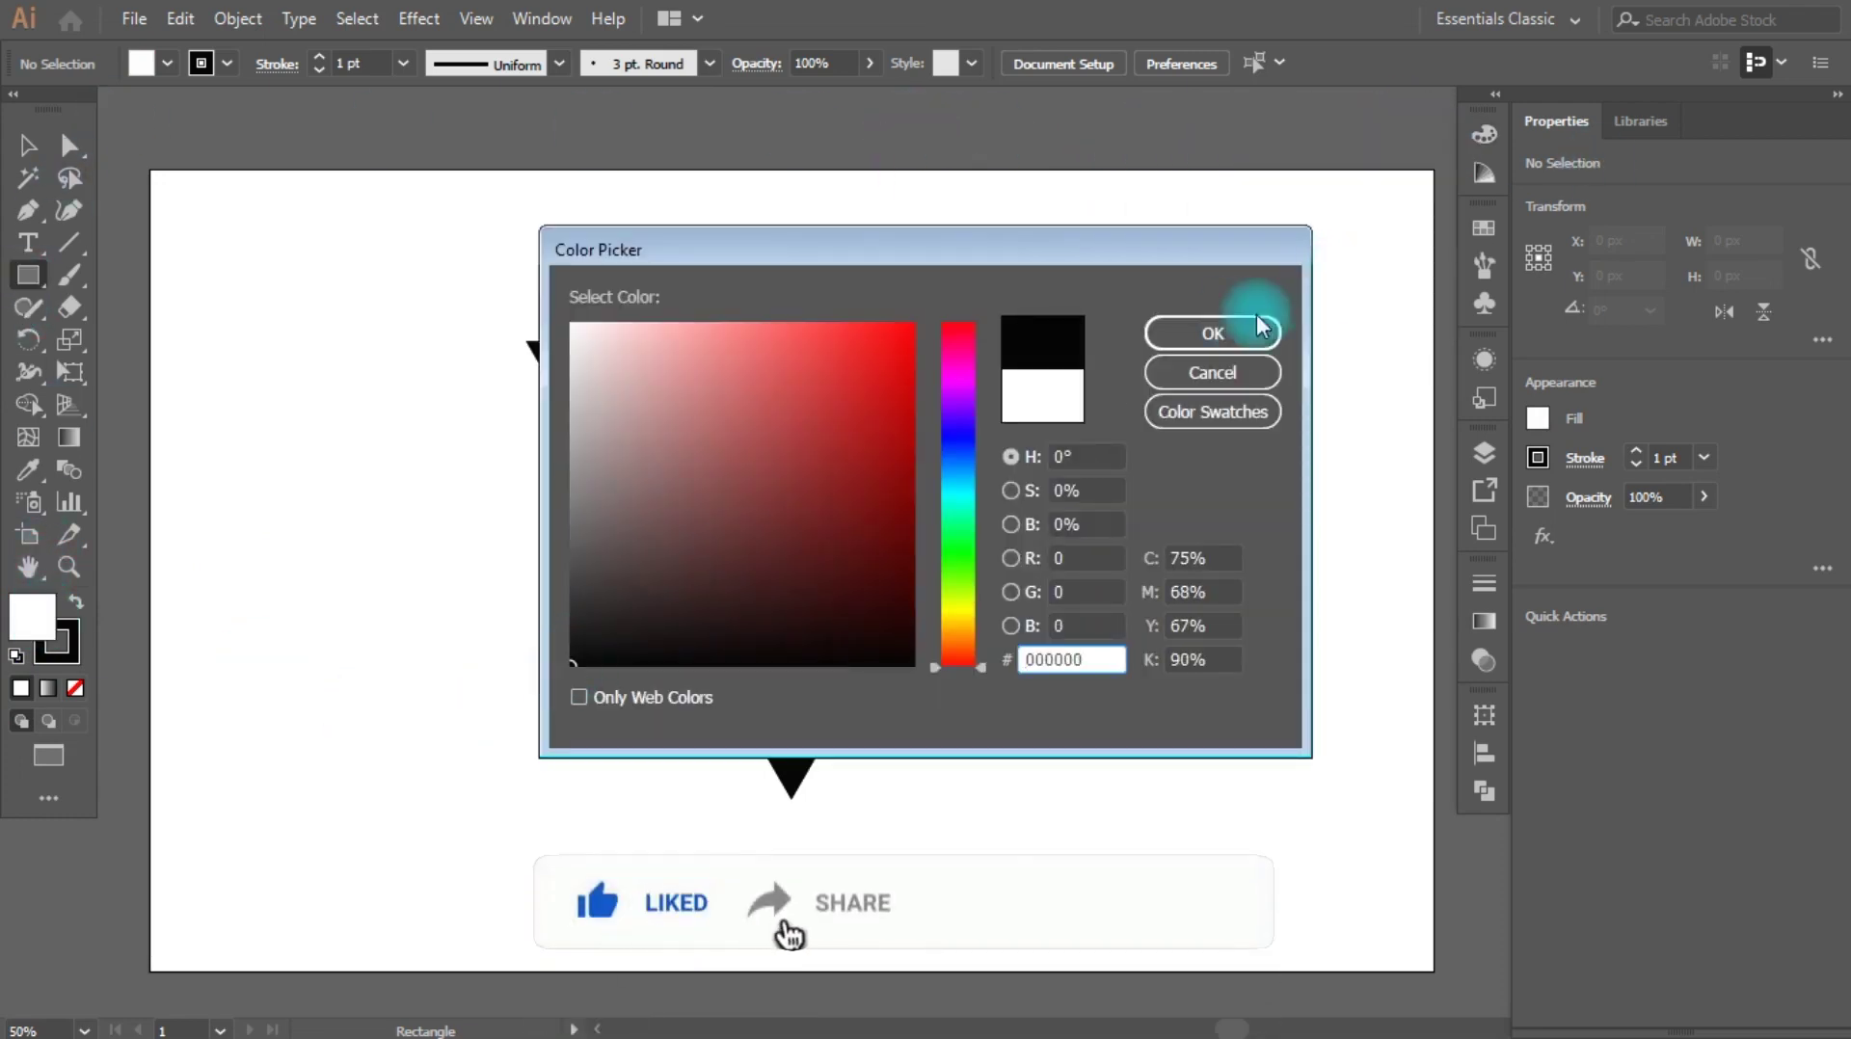
{"action": "left_click", "coordinate": [1263, 321]}
{"action": "left_click_drag", "start_coordinate": [150, 174], "coordinate": [1427, 969]}
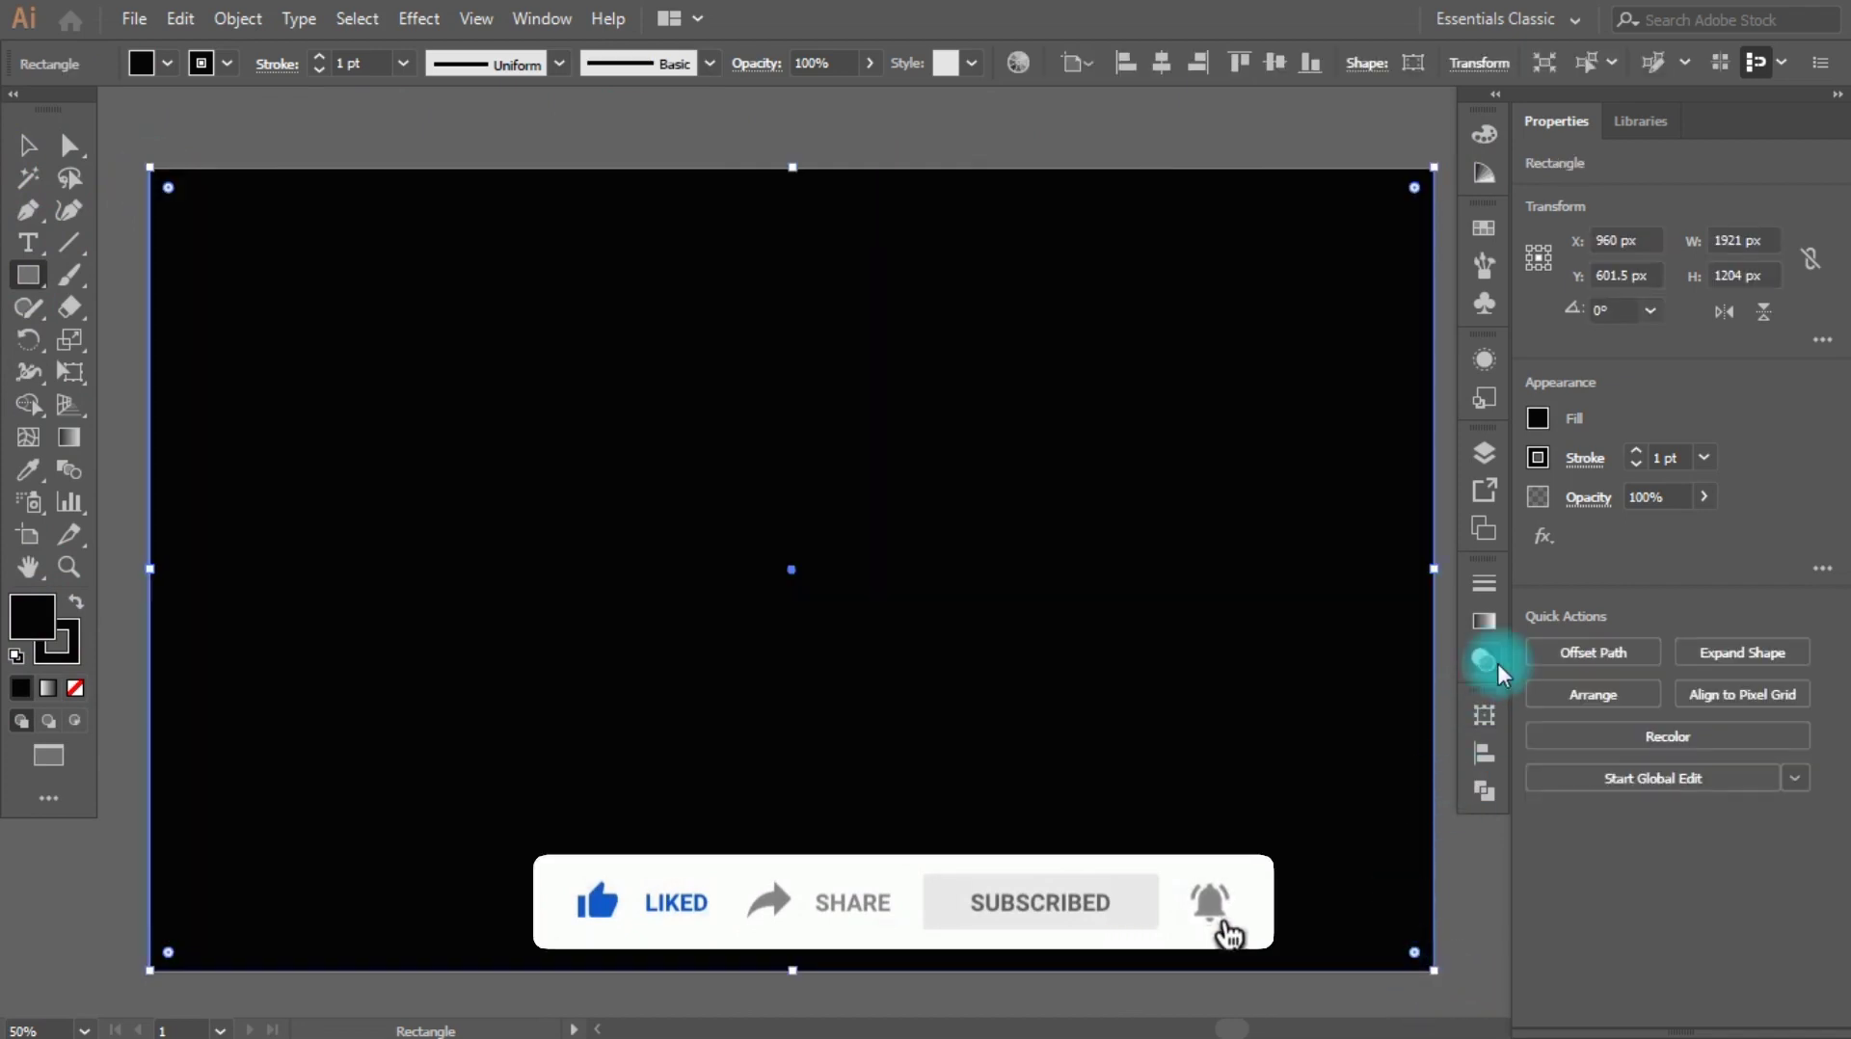
Step: Send the black background rectangle to the back, behind the logo group
{"action": "key", "text": "v"}
{"action": "right_click", "coordinate": [553, 363]}
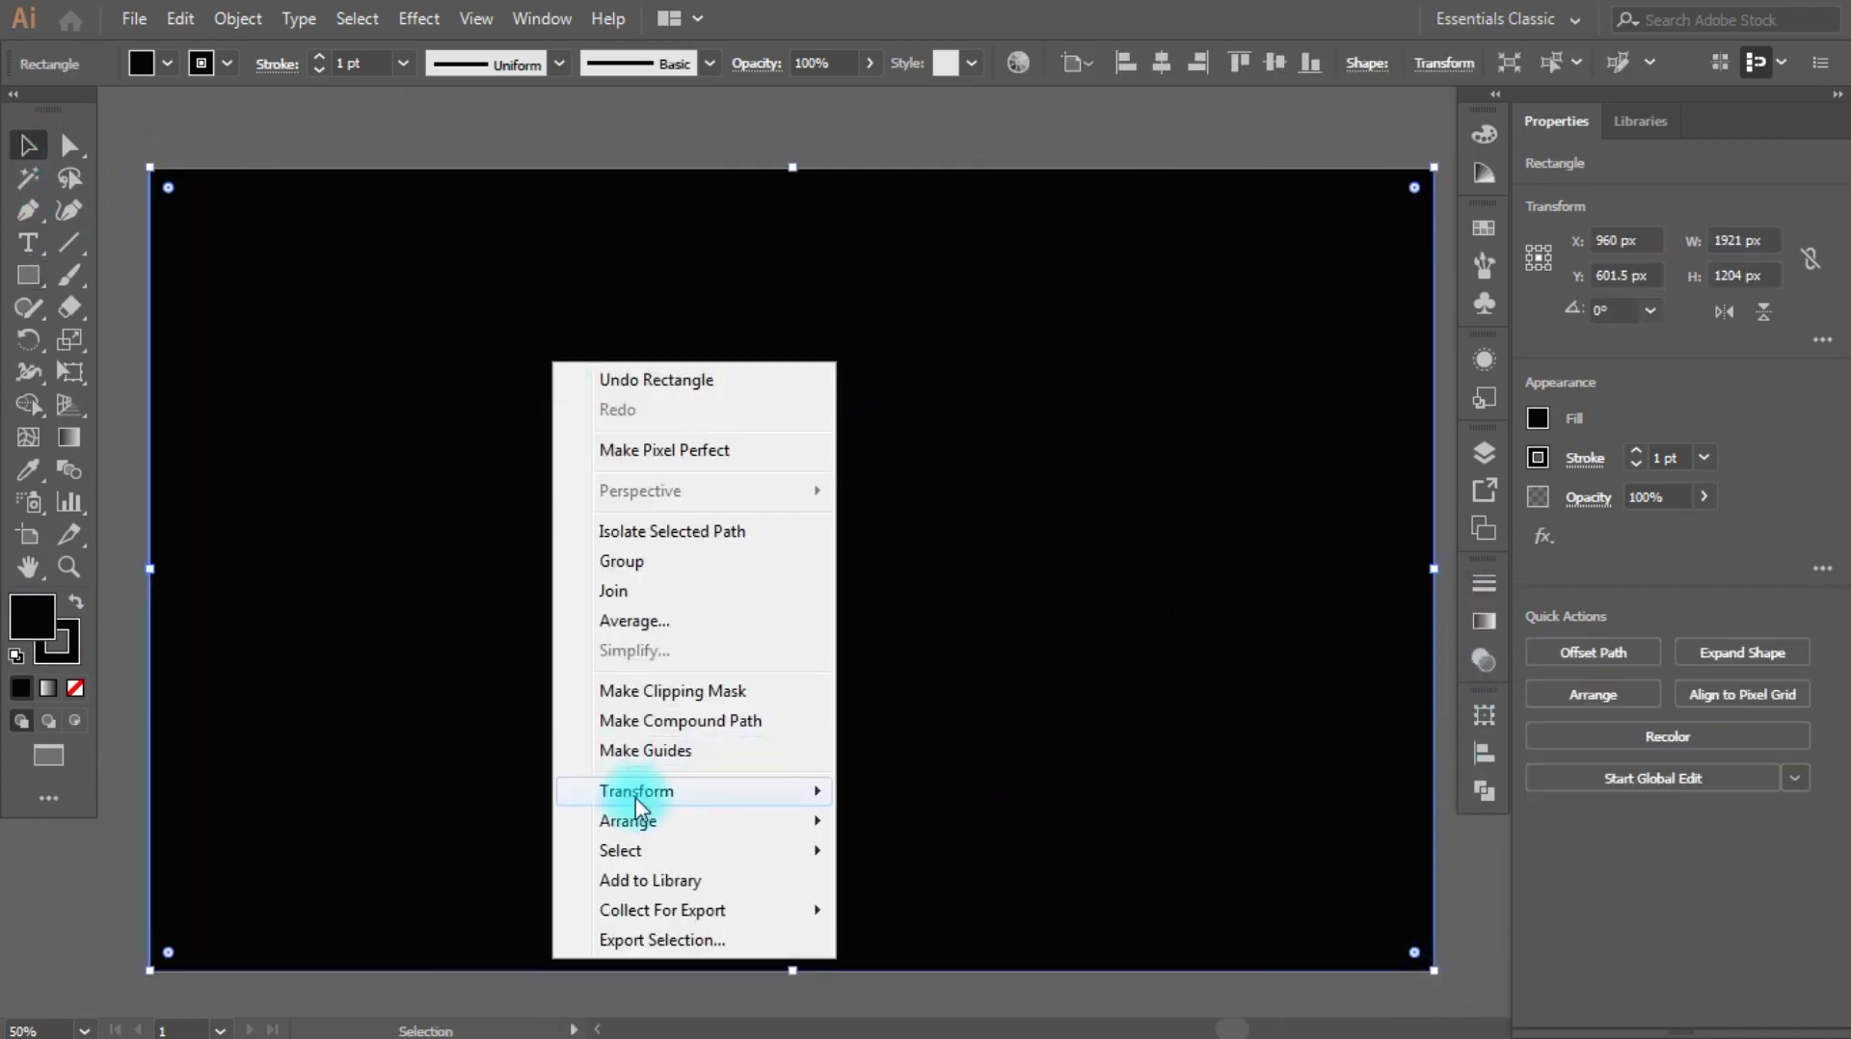
{"action": "mouse_move", "coordinate": [644, 824]}
{"action": "left_click", "coordinate": [942, 911]}
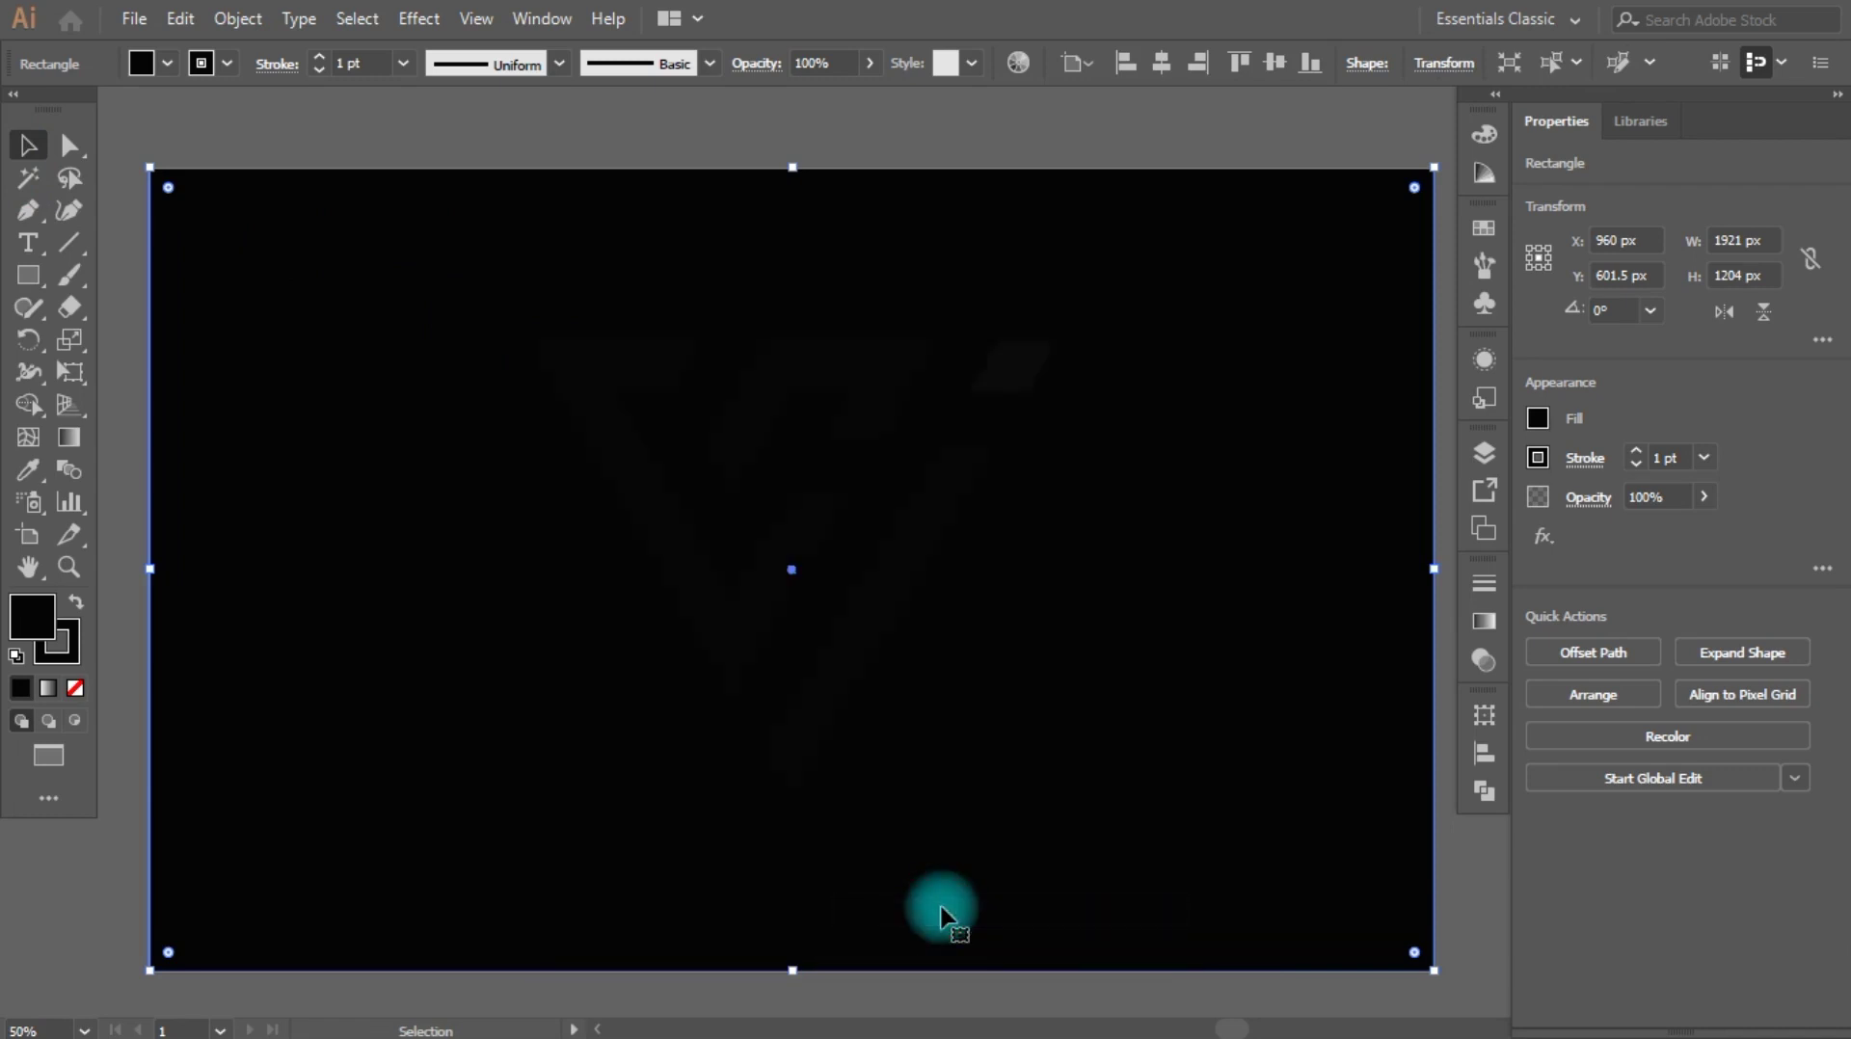
Step: Lock the black background rectangle inside Layer 1
{"action": "left_click", "coordinate": [1484, 453]}
{"action": "left_click", "coordinate": [1216, 482]}
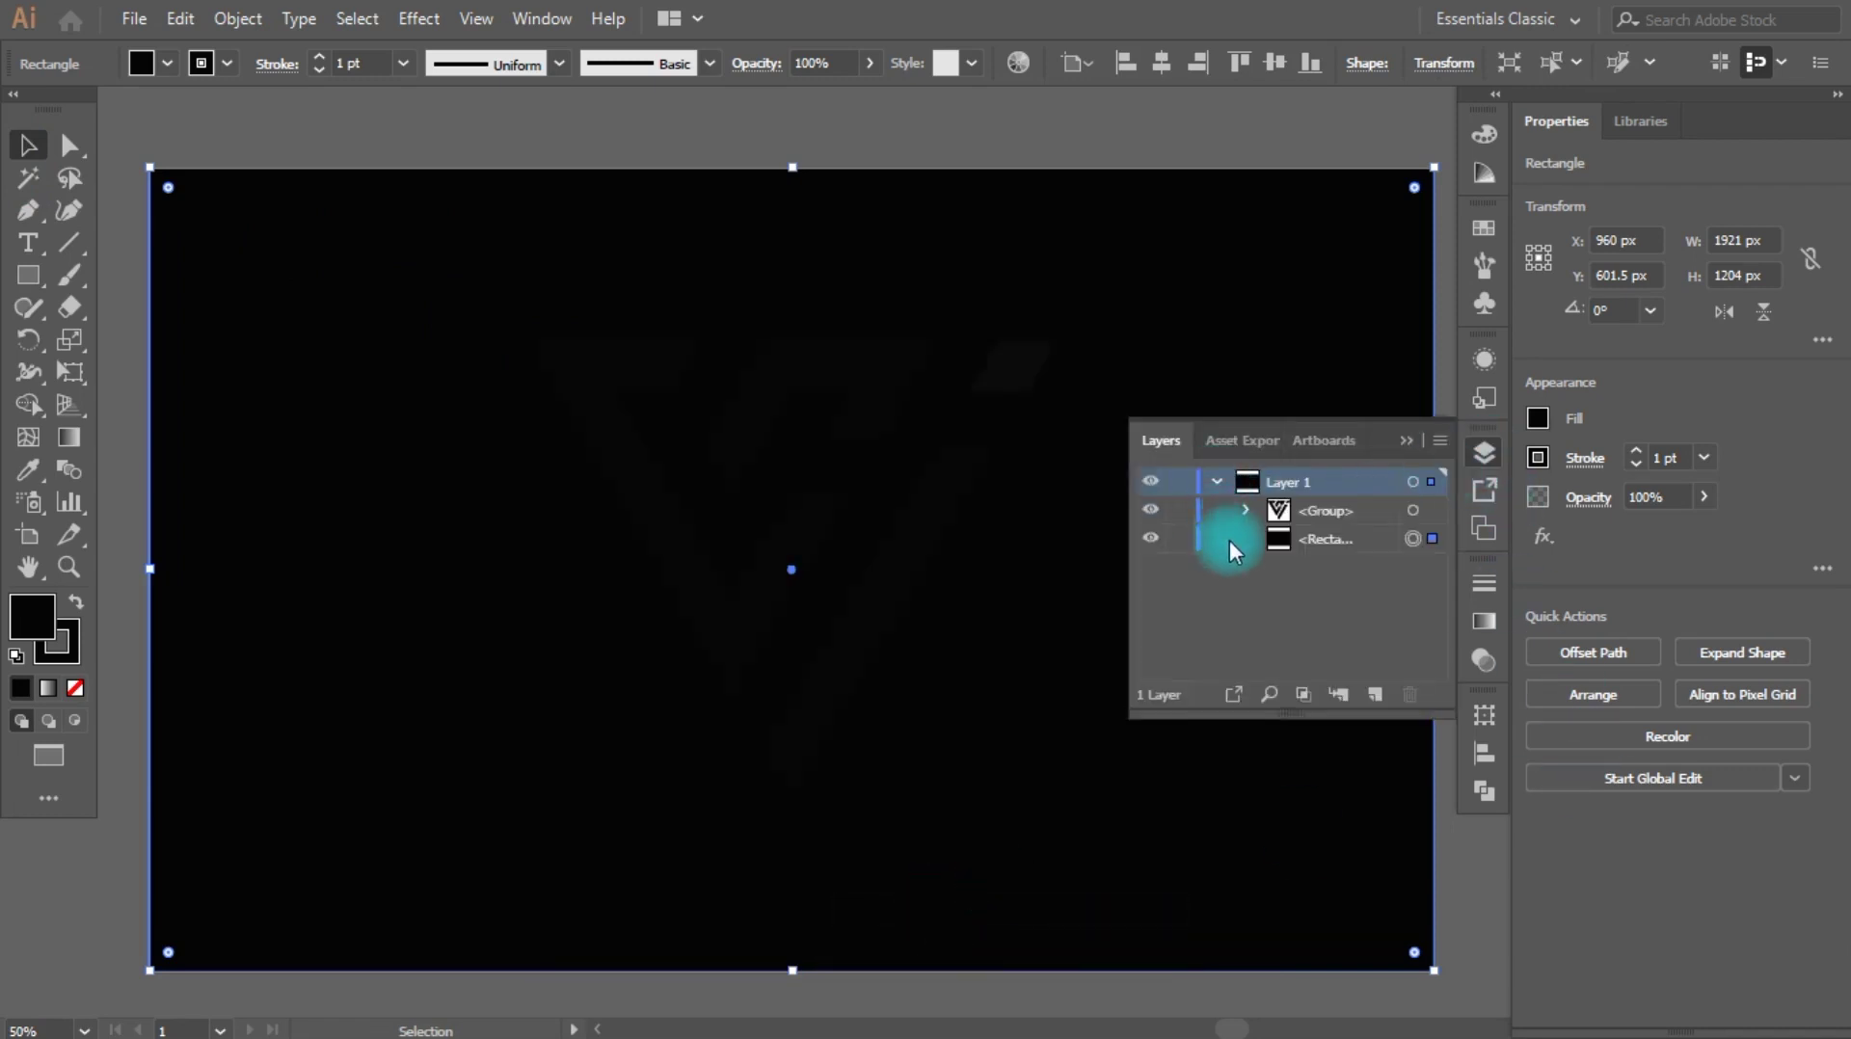
{"action": "left_click", "coordinate": [1174, 538]}
{"action": "left_click", "coordinate": [1406, 440]}
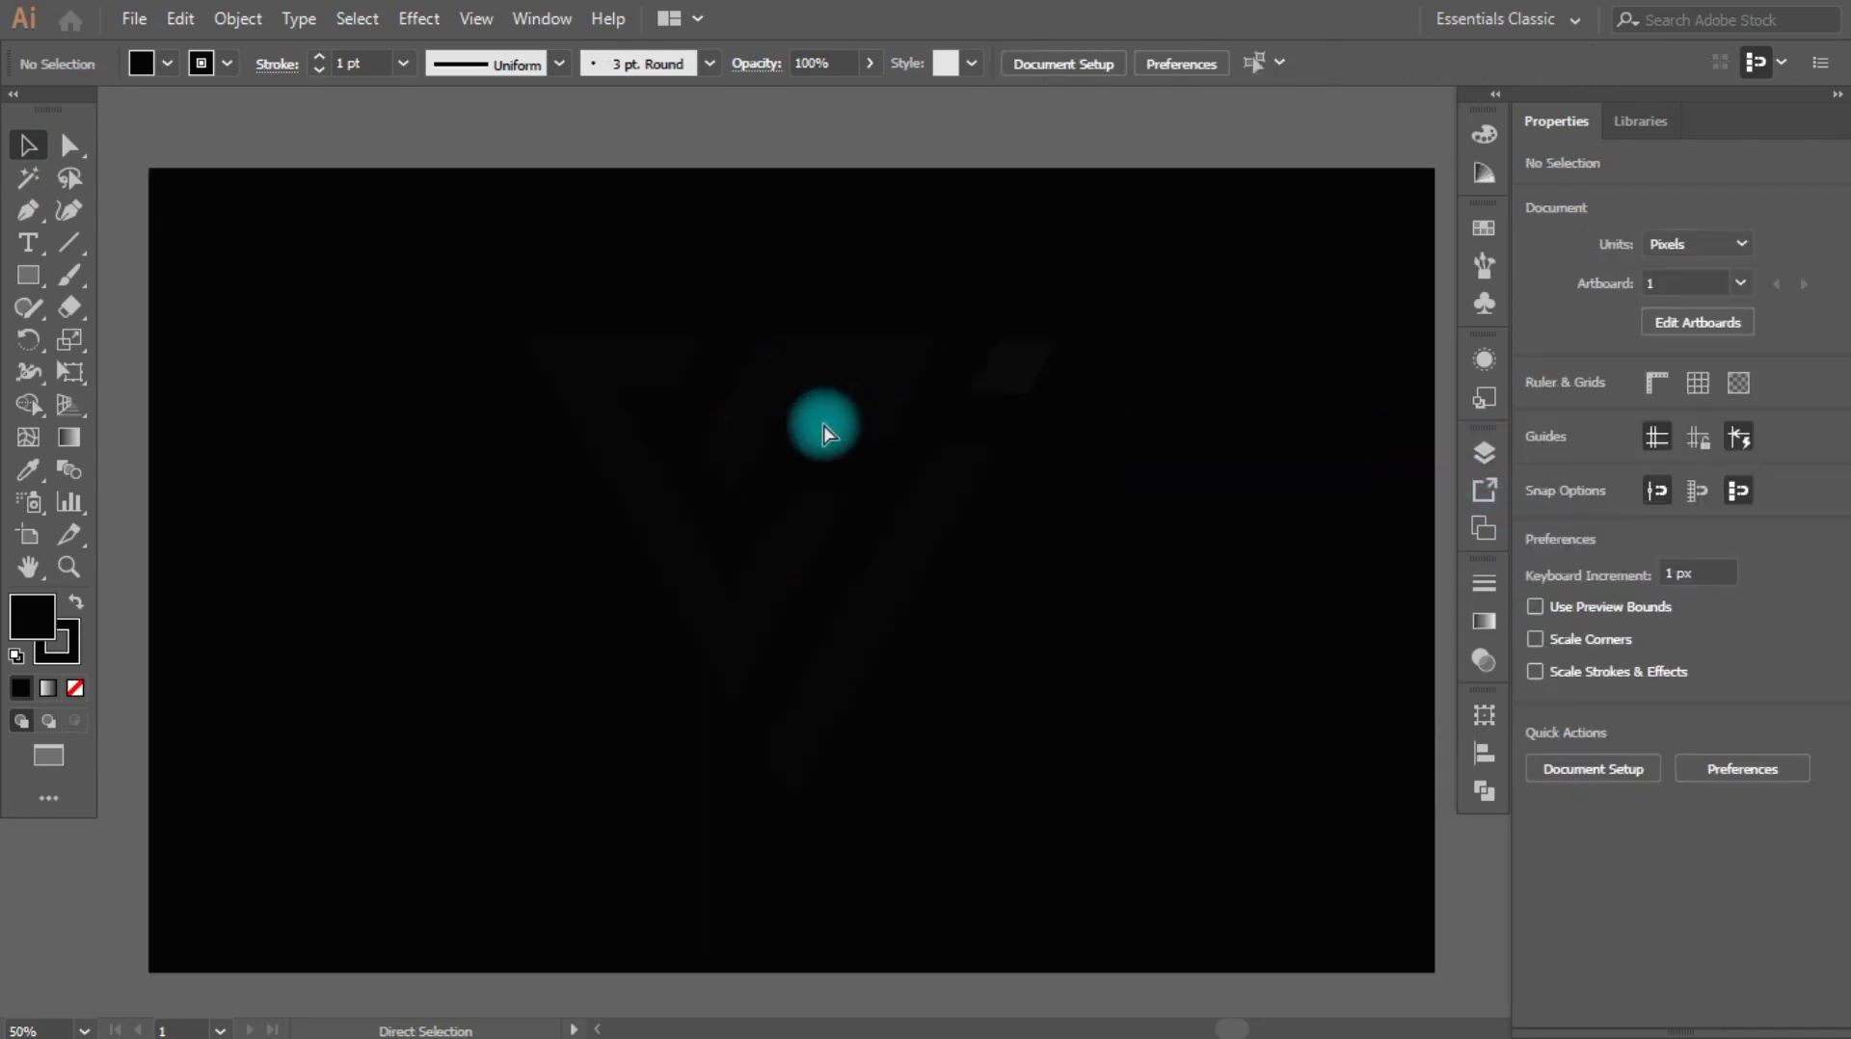
Step: Recolor the logo group's fill to the near-white #FFFDFD against the black background and deselect it
{"action": "key", "text": "ctrl+a"}
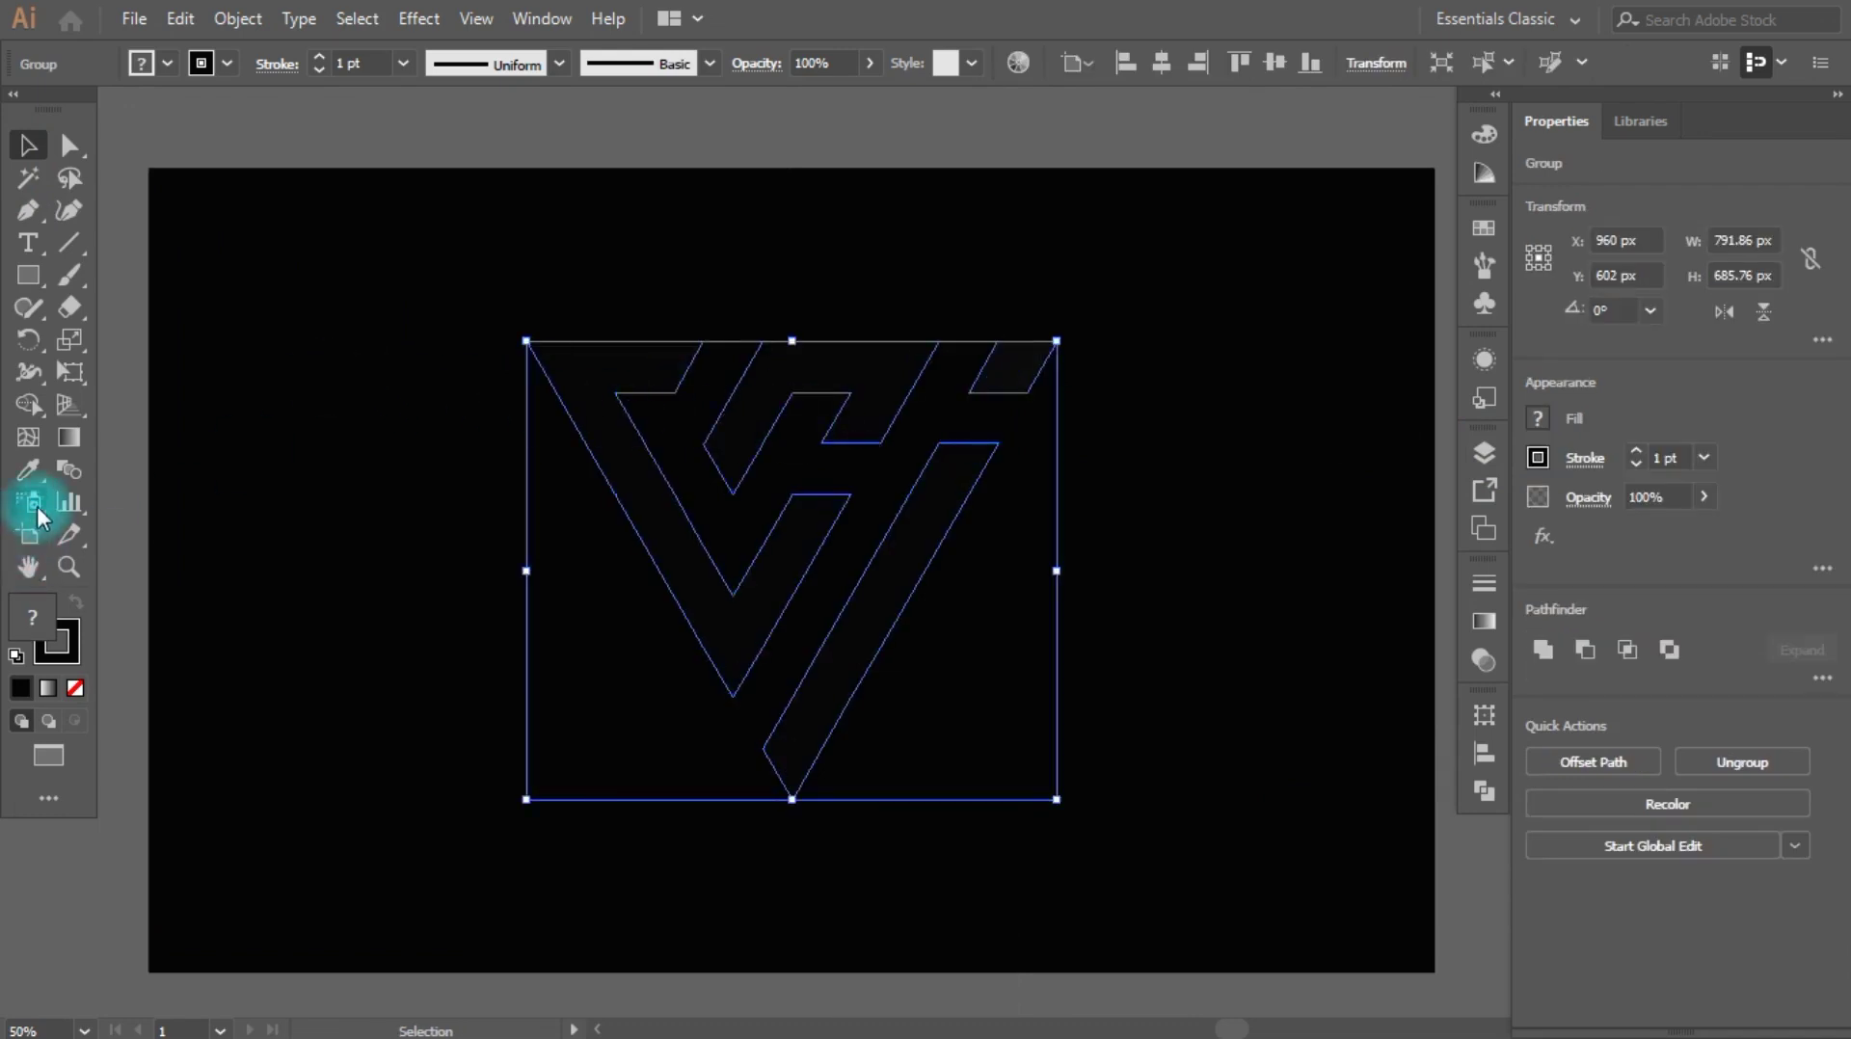
{"action": "double_click", "coordinate": [33, 625]}
{"action": "left_click_drag", "start_coordinate": [736, 611], "coordinate": [574, 321]}
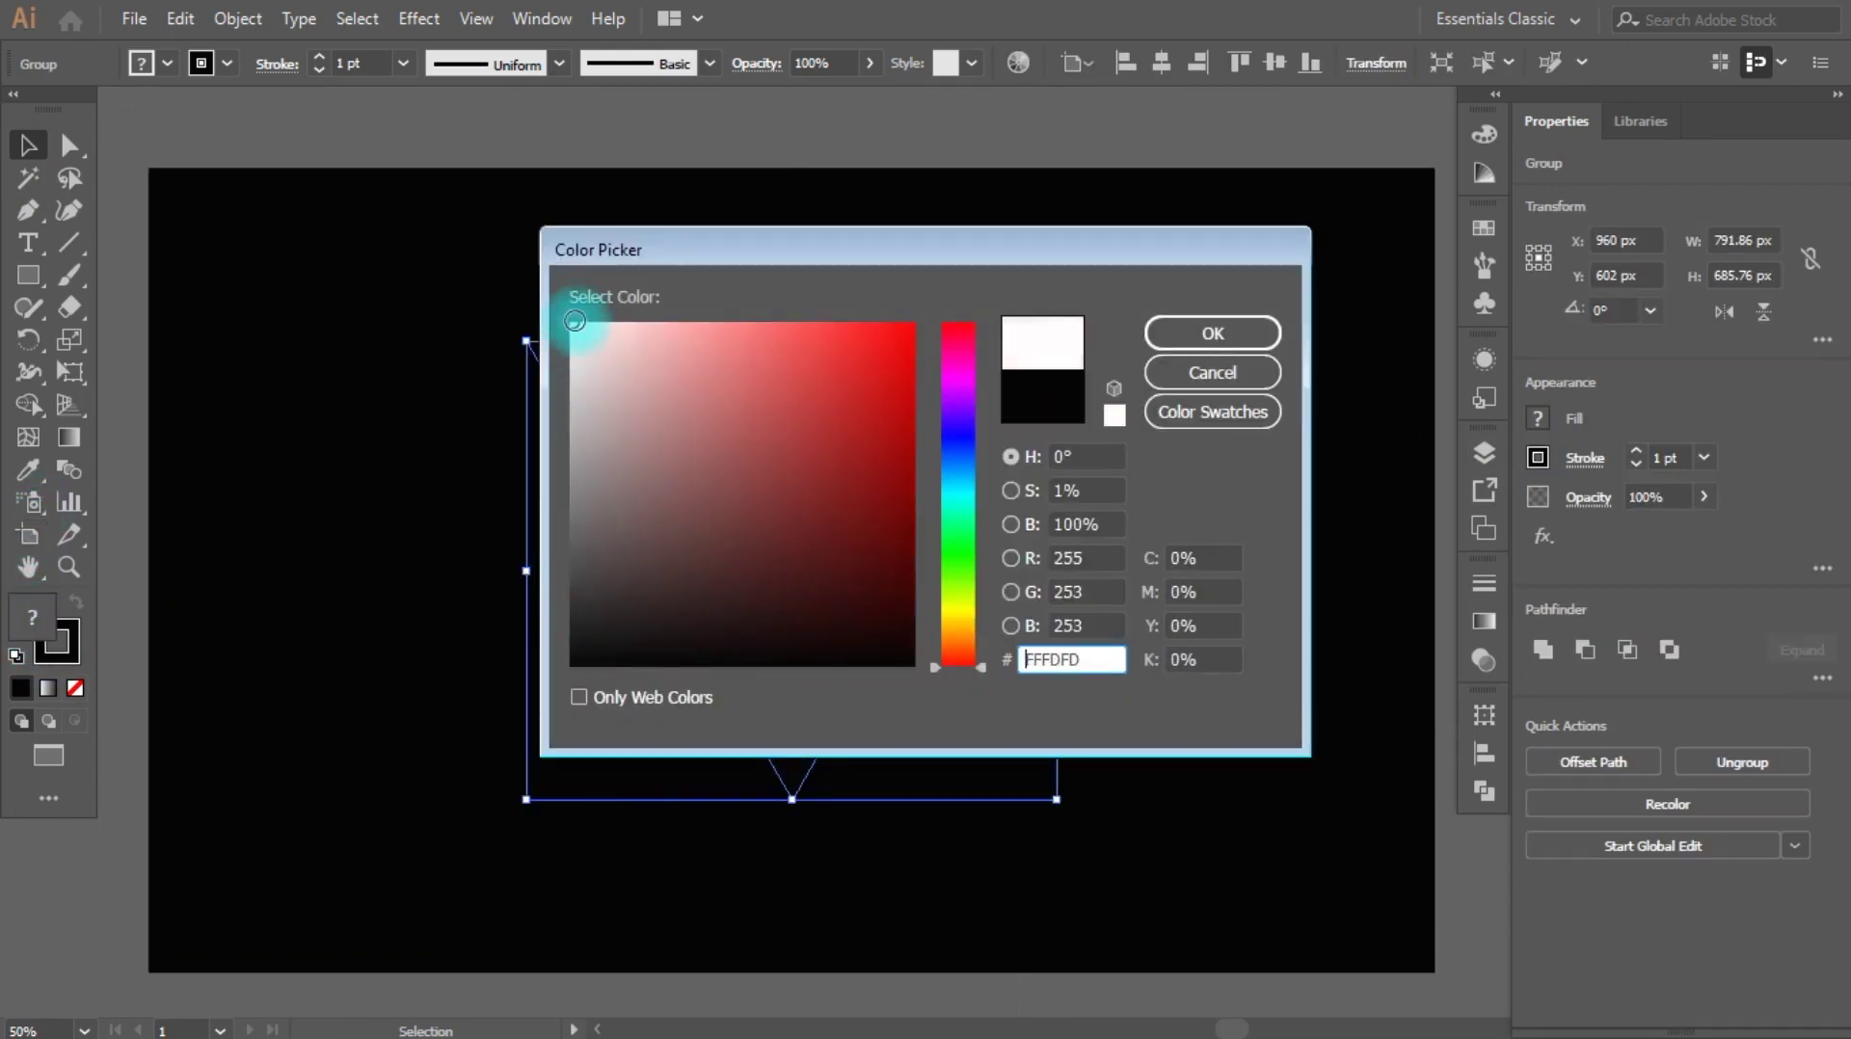
{"action": "left_click", "coordinate": [1217, 333]}
{"action": "left_click", "coordinate": [1190, 359]}
{"action": "left_click_drag", "start_coordinate": [401, 290], "coordinate": [1213, 834]}
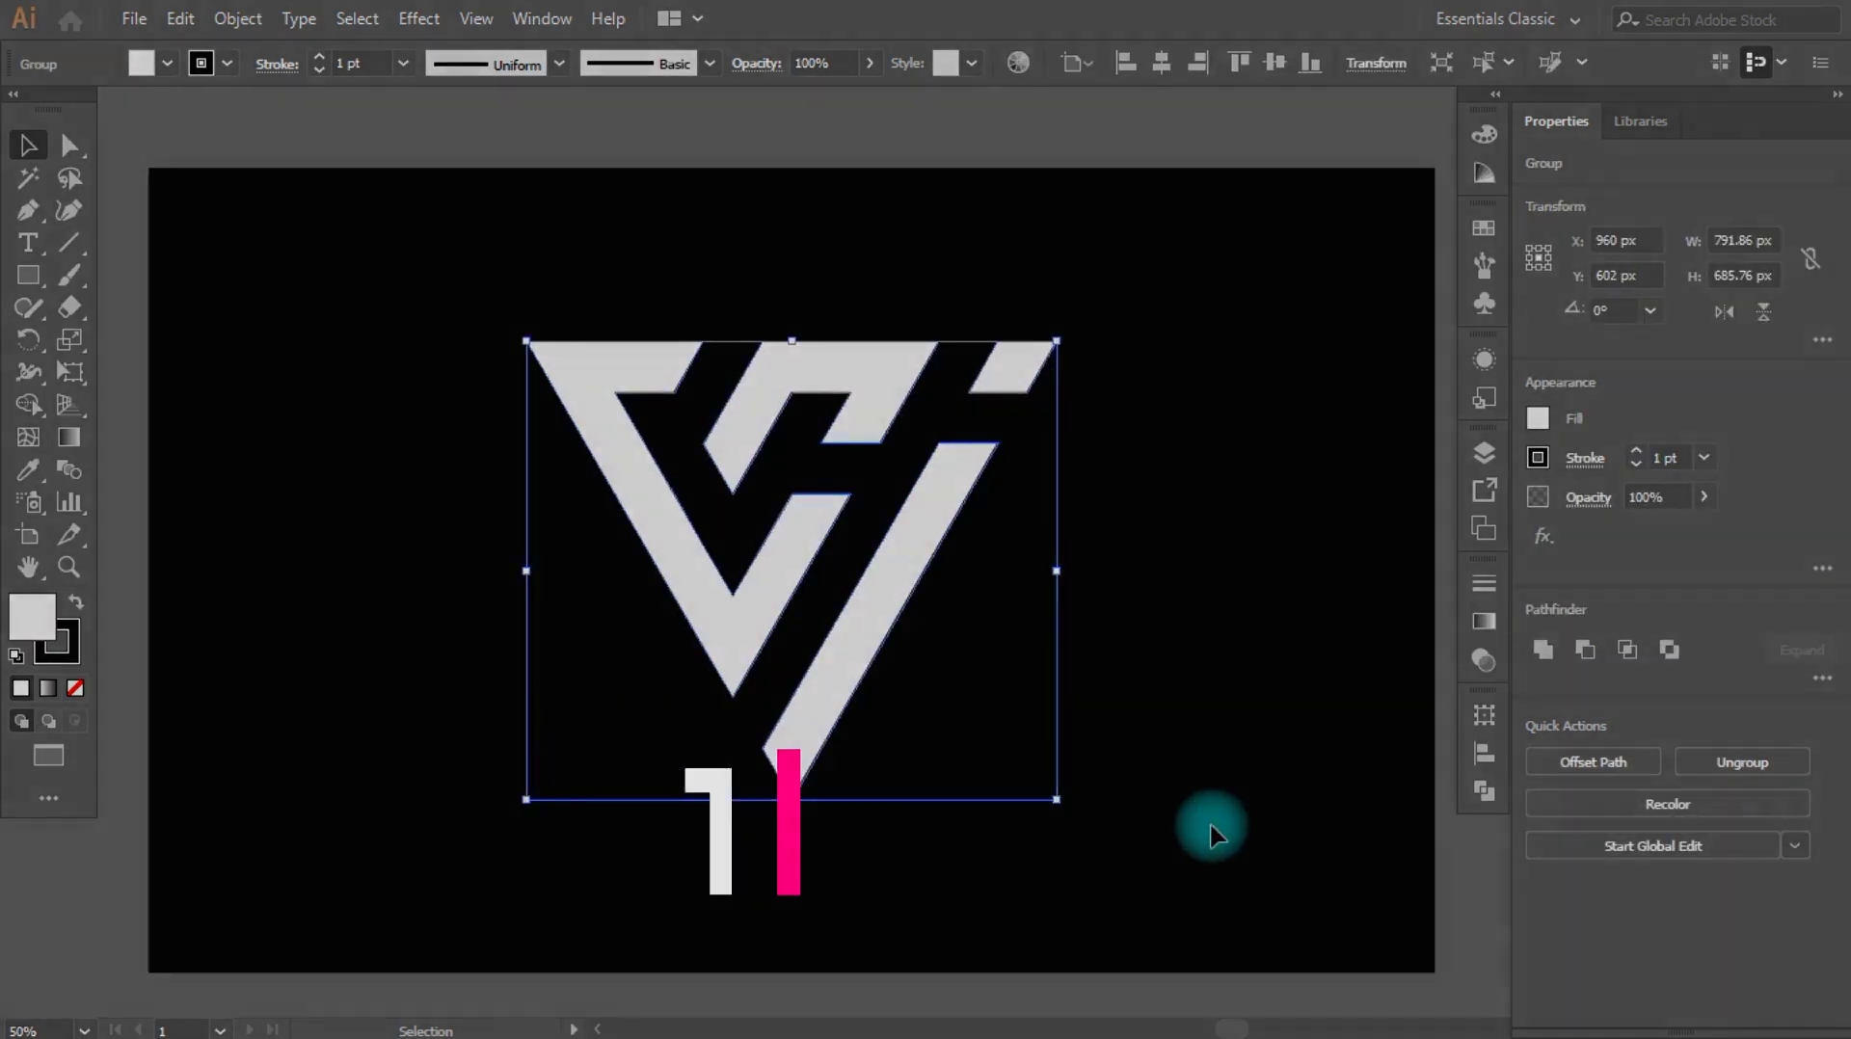
{"action": "left_click", "coordinate": [1240, 797]}
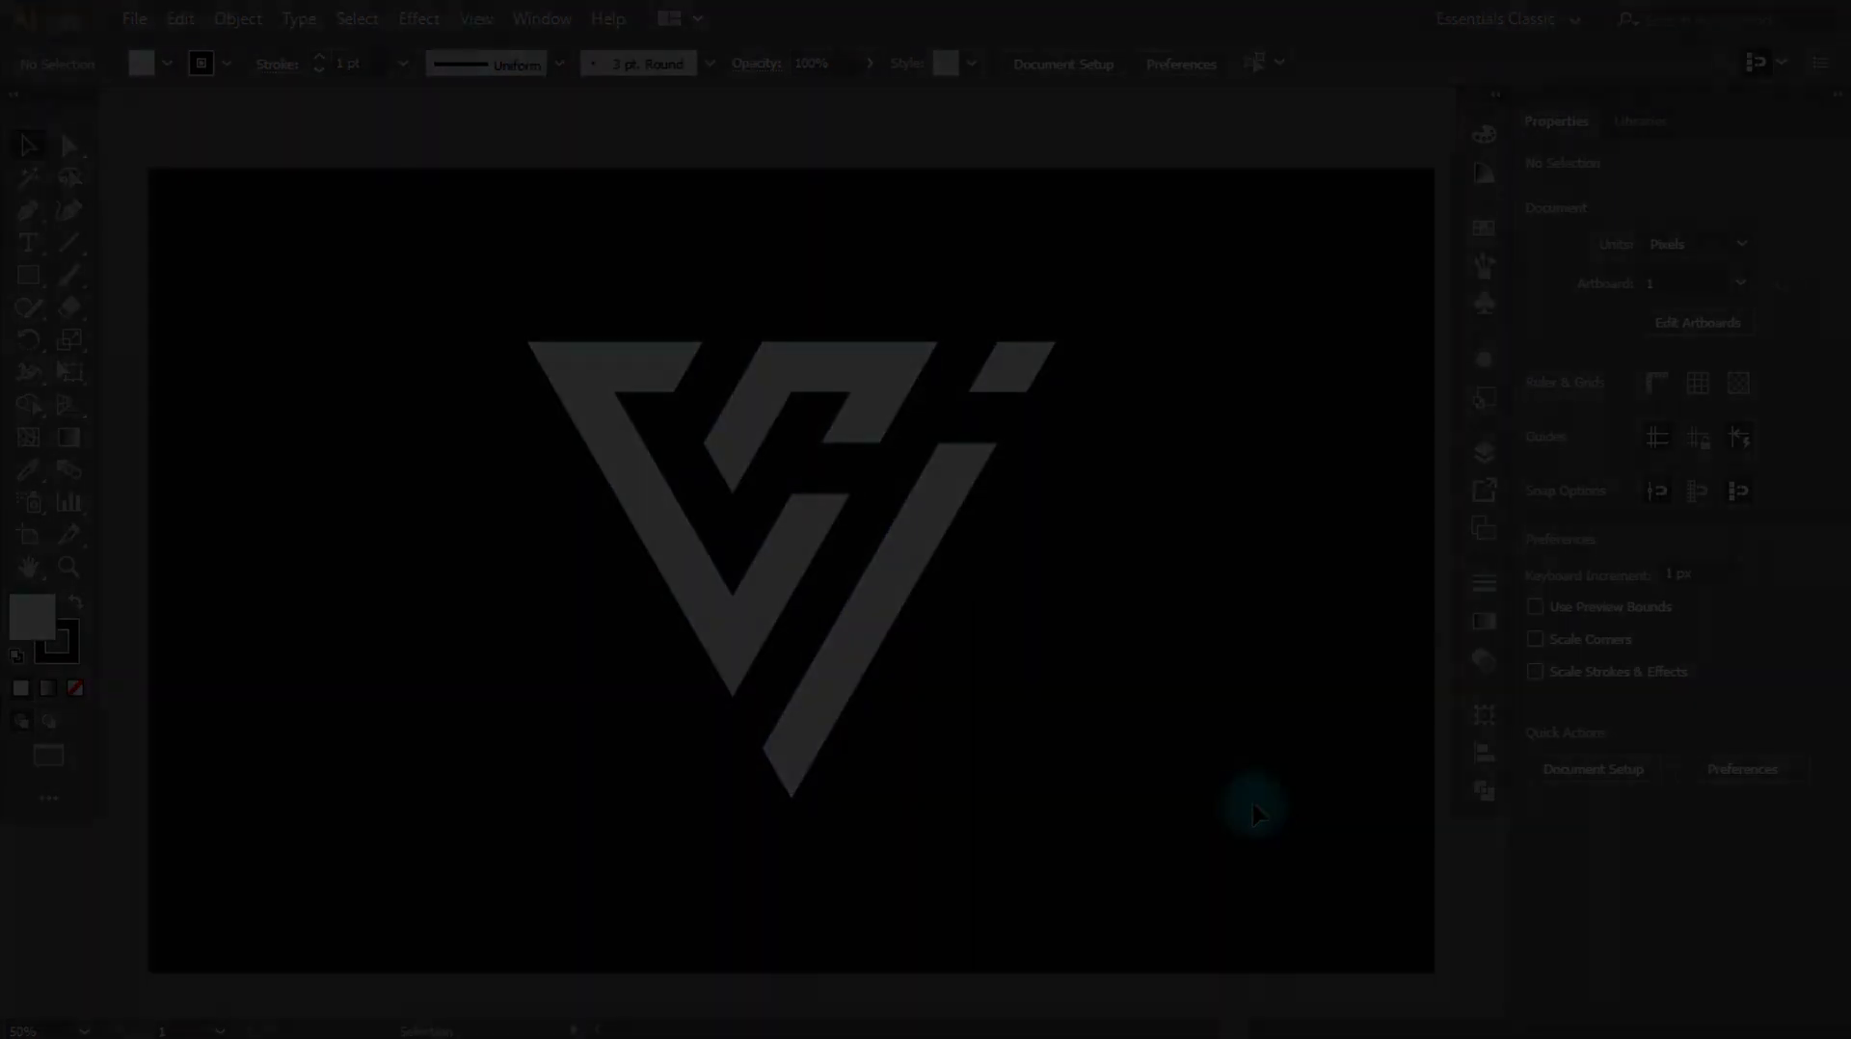